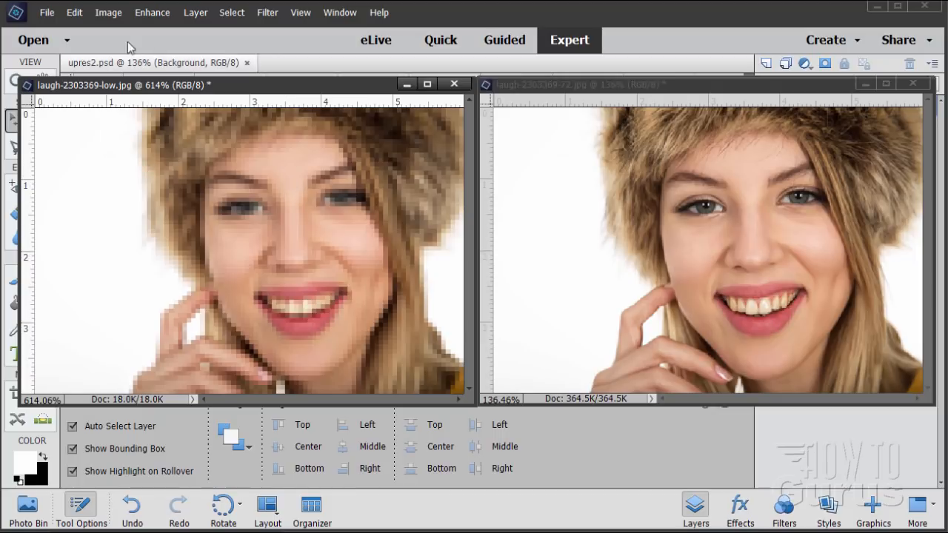
- Open the image size settings for the low-resolution photo and set its resolution to 300 pixels/inch
{"action": "left_click", "coordinate": [109, 12]}
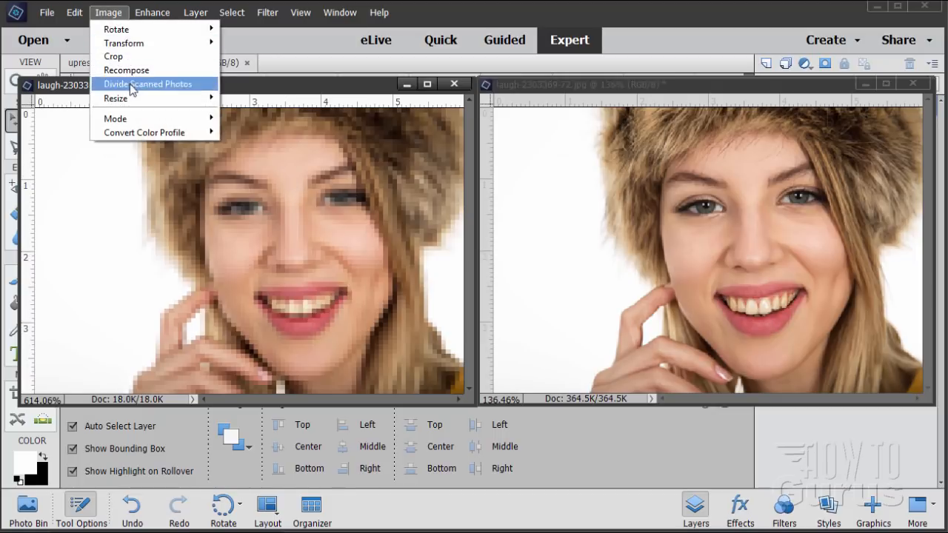
{"action": "mouse_move", "coordinate": [141, 96]}
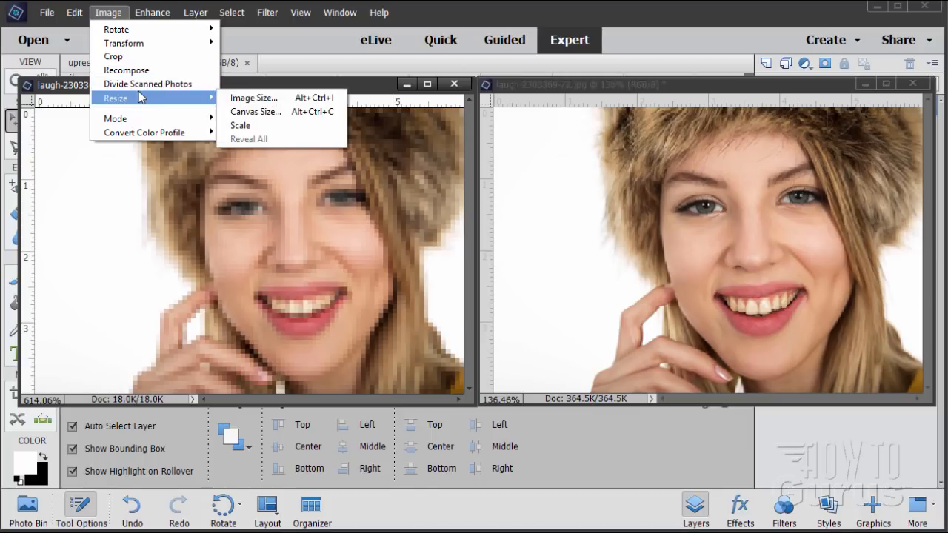
{"action": "left_click", "coordinate": [253, 99]}
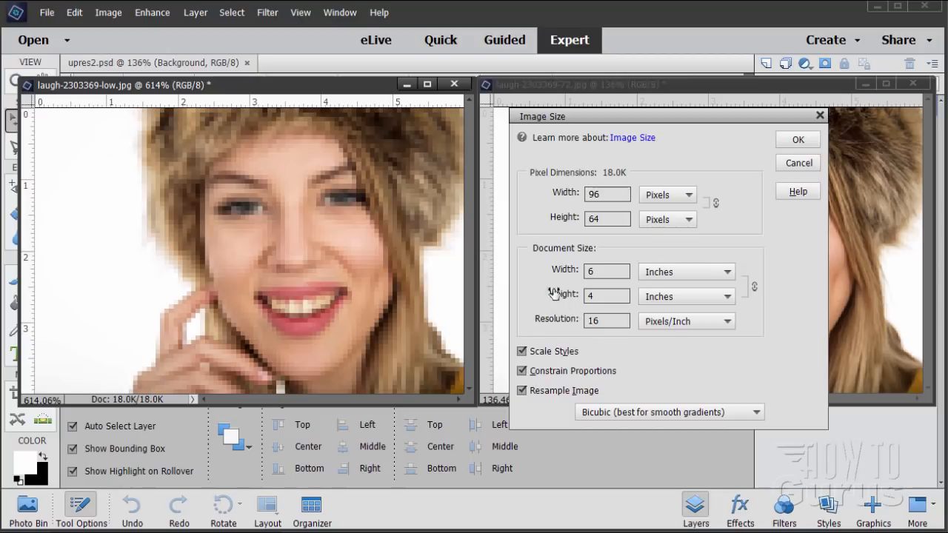
{"action": "left_click_drag", "start_coordinate": [610, 323], "coordinate": [556, 320]}
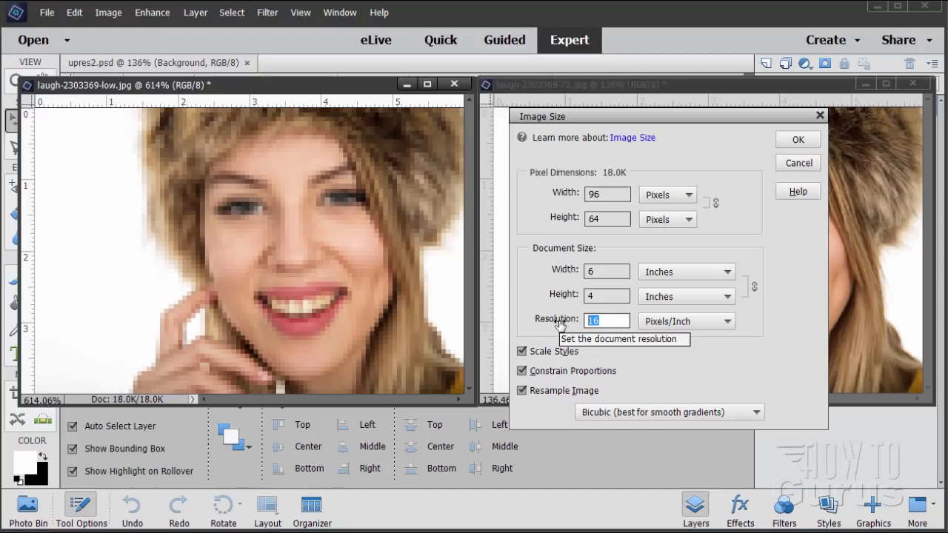
{"action": "type", "text": "300"}
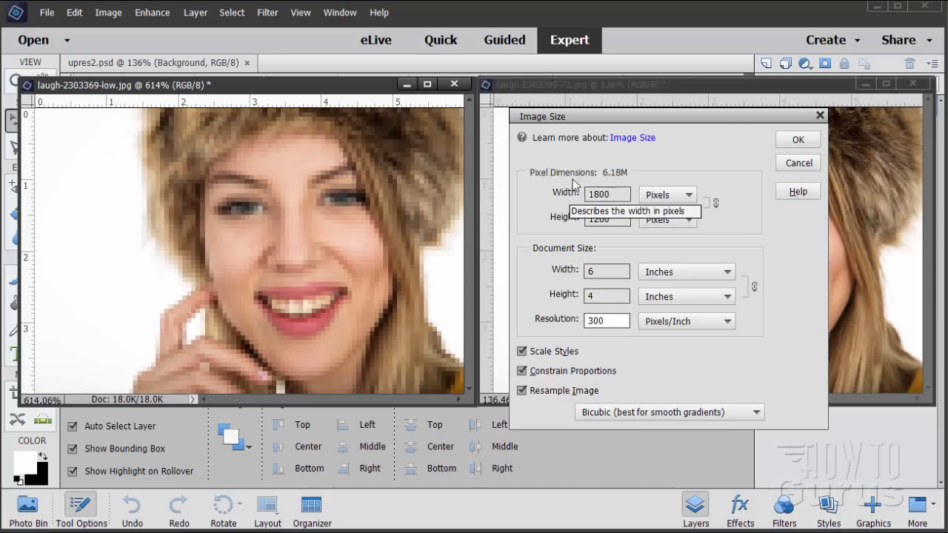
- Resize the photo to 4000 pixels wide, resampling with Bicubic Smoother (best for enlargement)
{"action": "left_click", "coordinate": [611, 195]}
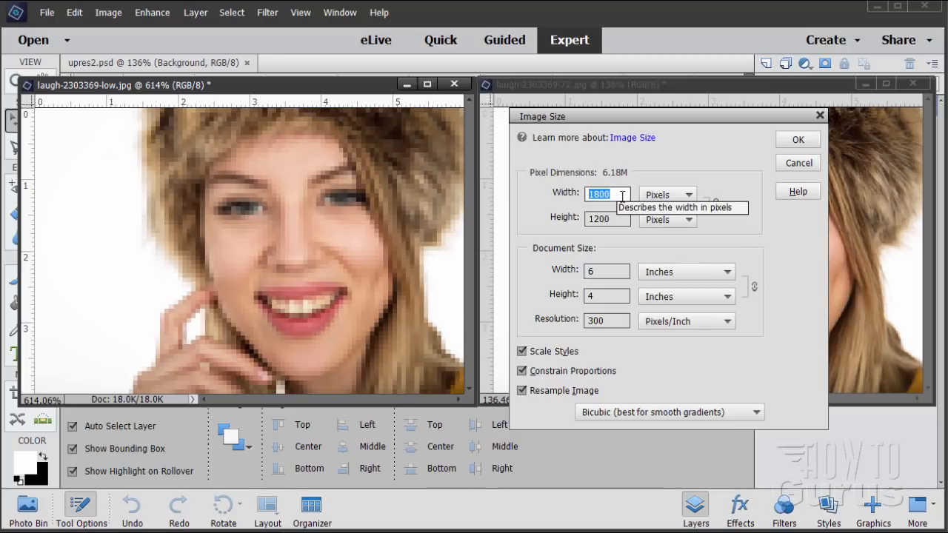
{"action": "type", "text": "4000"}
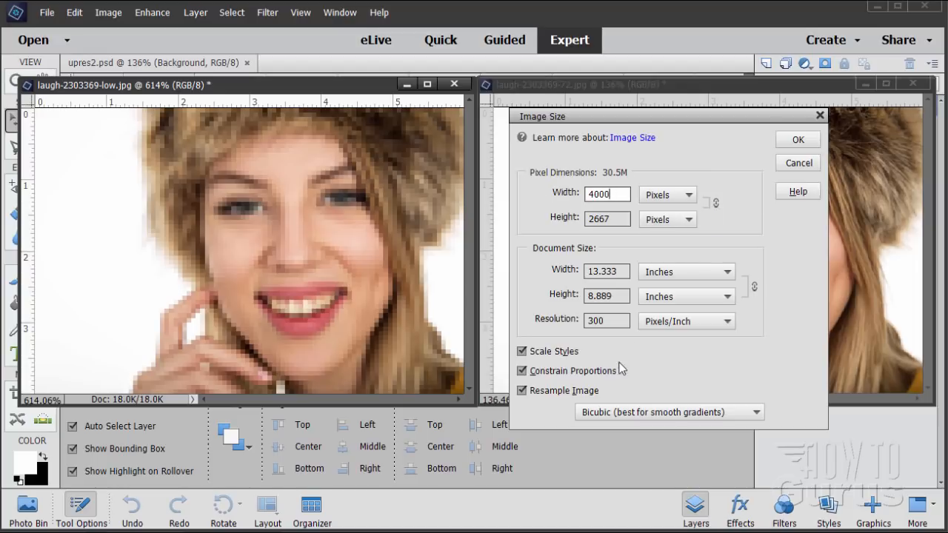
{"action": "left_click", "coordinate": [701, 412]}
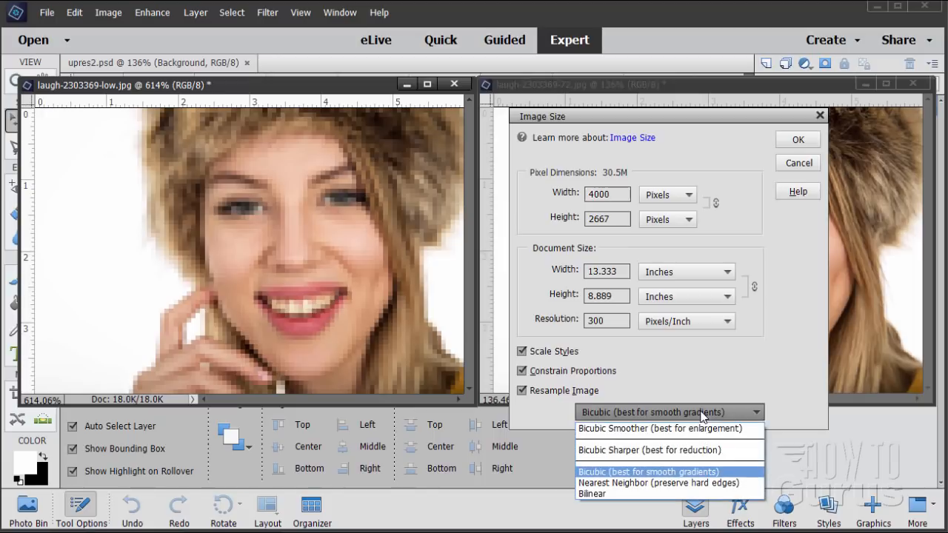
{"action": "left_click", "coordinate": [641, 428]}
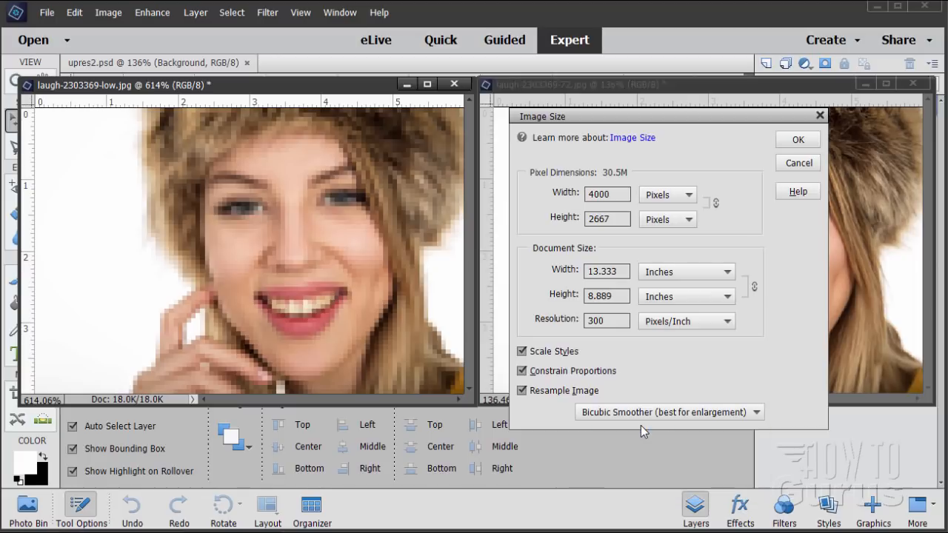
{"action": "left_click", "coordinate": [797, 140]}
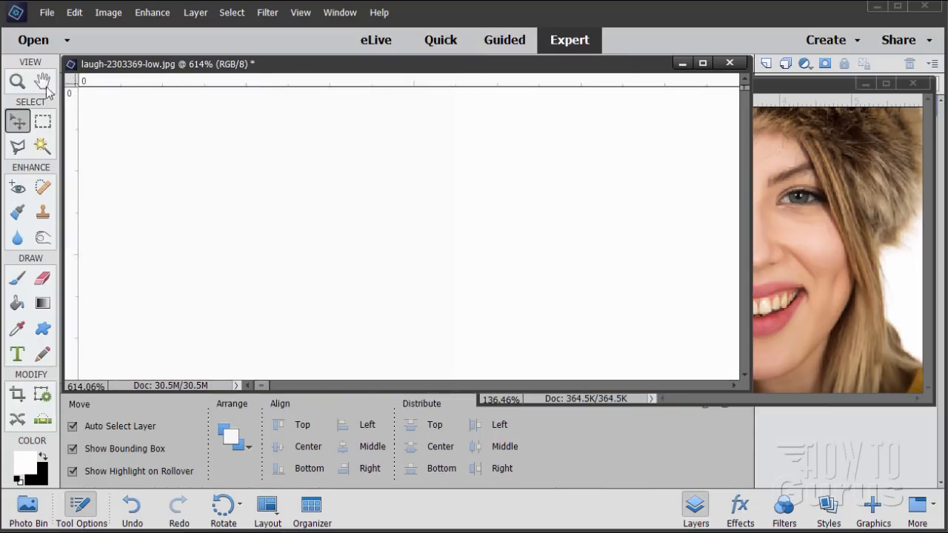
- Fit the enlarged photo to the screen, line its window up beside the comparison photo and activate the Move tool
{"action": "left_click", "coordinate": [17, 82]}
{"action": "left_click", "coordinate": [390, 428]}
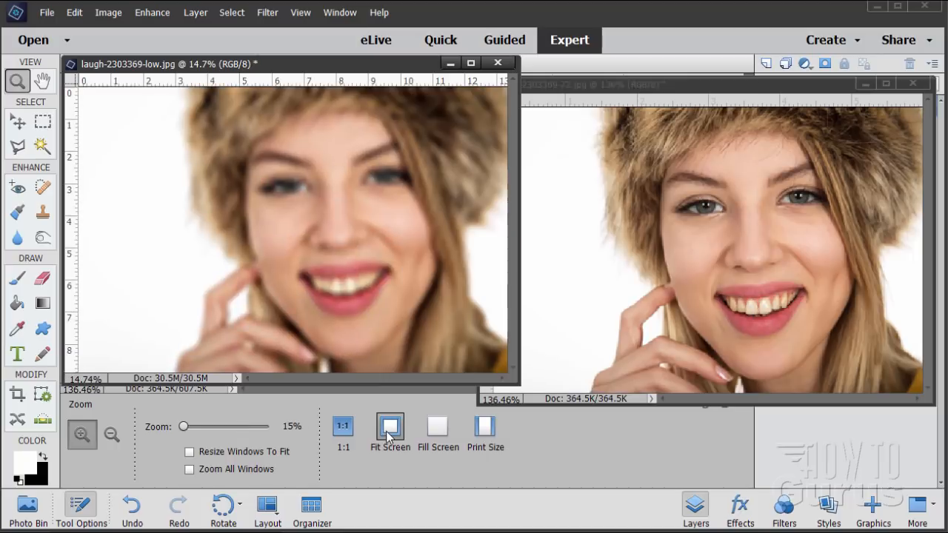
{"action": "left_click_drag", "start_coordinate": [351, 69], "coordinate": [356, 94]}
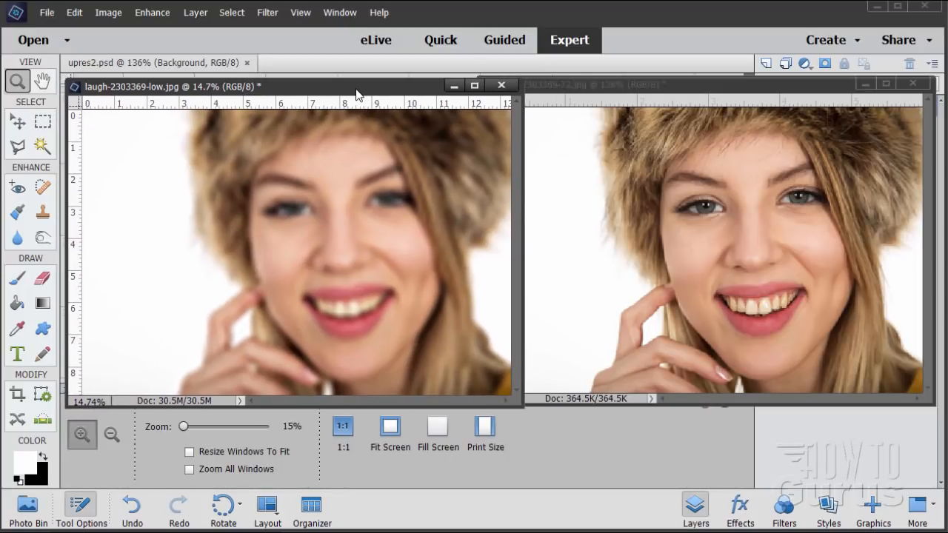
{"action": "left_click", "coordinate": [18, 123]}
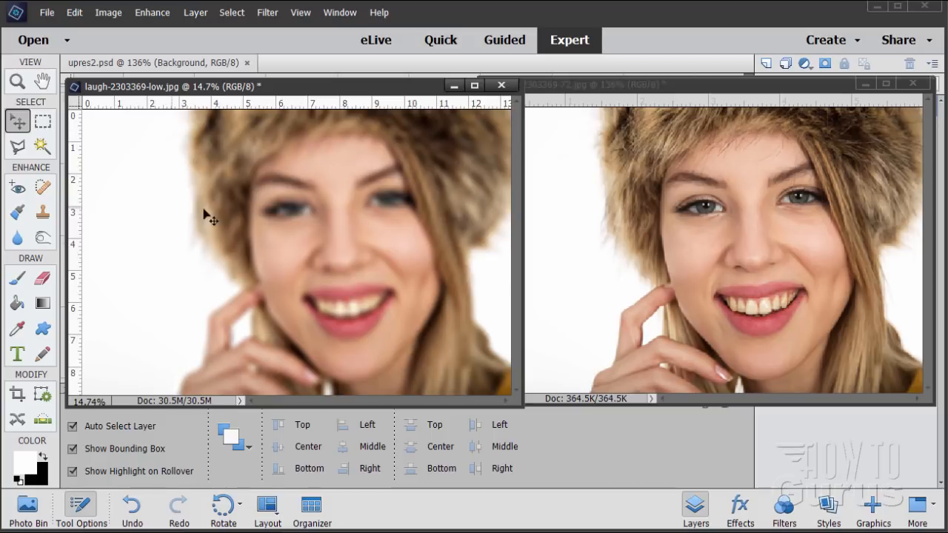
- Try the Reduce Noise filter on the enlarged photo with Reduce Color Noise at 41%
{"action": "left_click", "coordinate": [268, 14]}
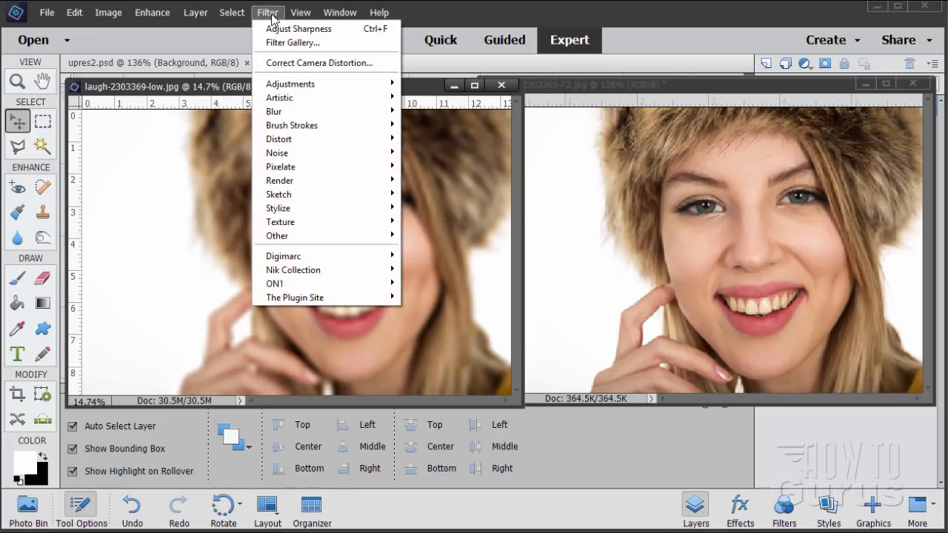
{"action": "mouse_move", "coordinate": [309, 152]}
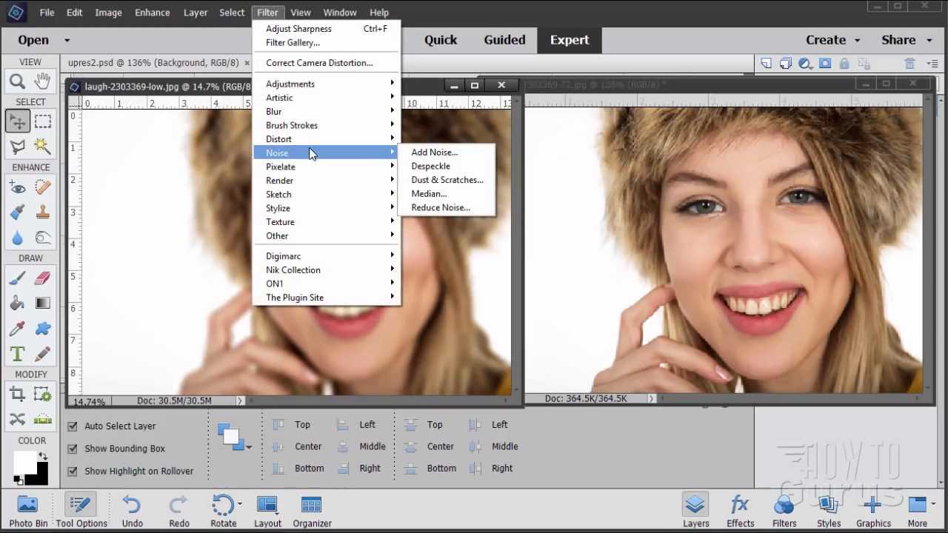
{"action": "left_click", "coordinate": [434, 208]}
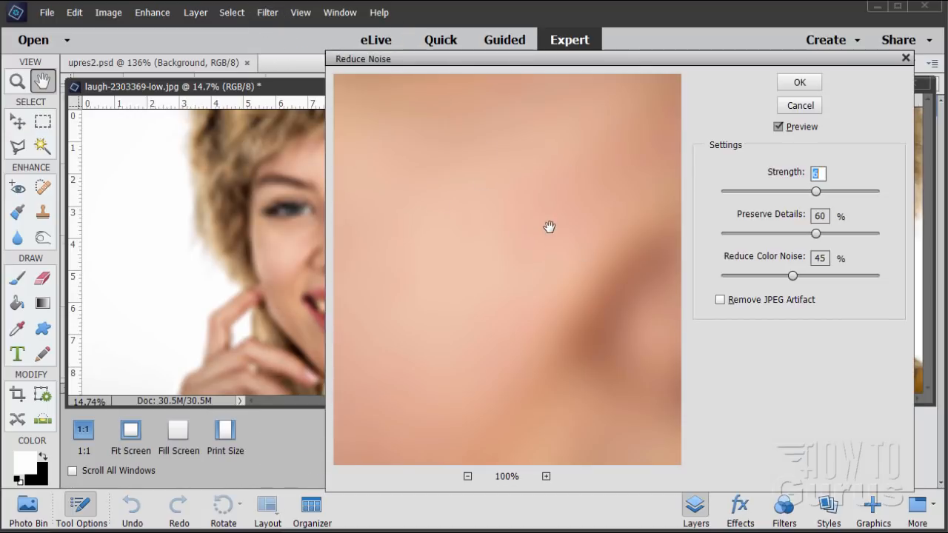
{"action": "left_click", "coordinate": [468, 477]}
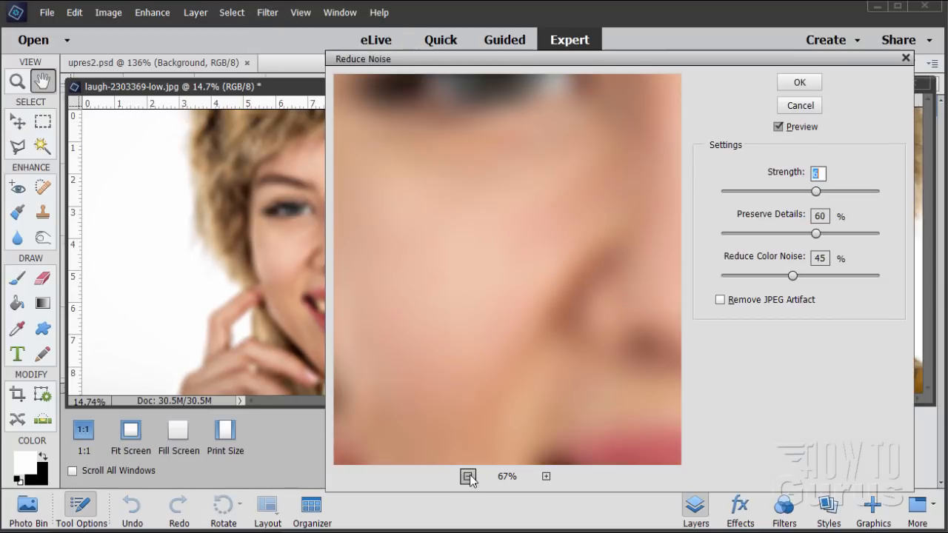
{"action": "left_click", "coordinate": [467, 476]}
{"action": "left_click", "coordinate": [467, 477]}
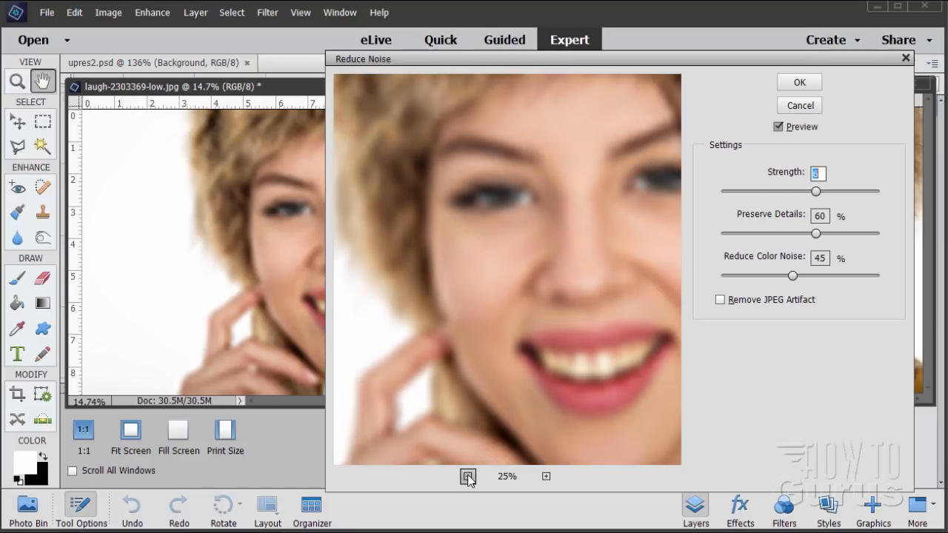
{"action": "left_click", "coordinate": [467, 476]}
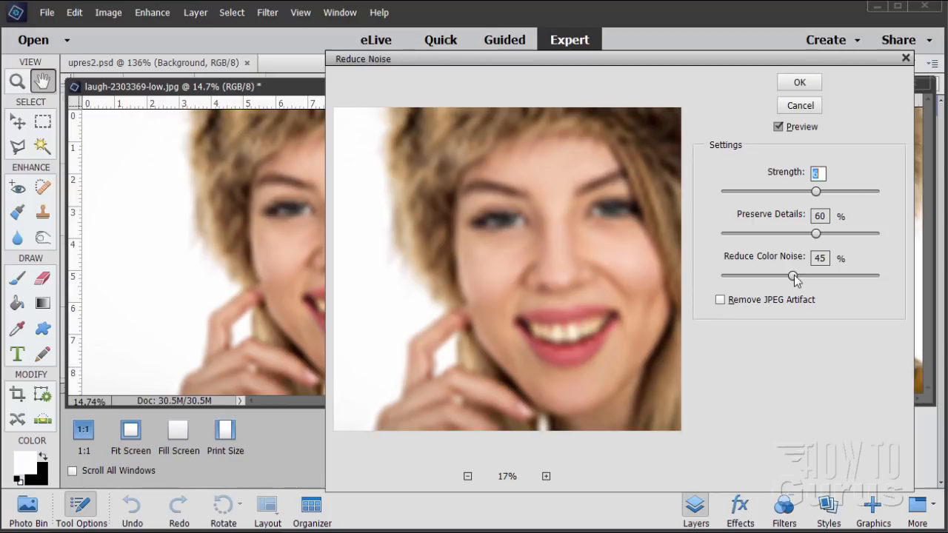
{"action": "left_click_drag", "start_coordinate": [793, 275], "coordinate": [840, 276]}
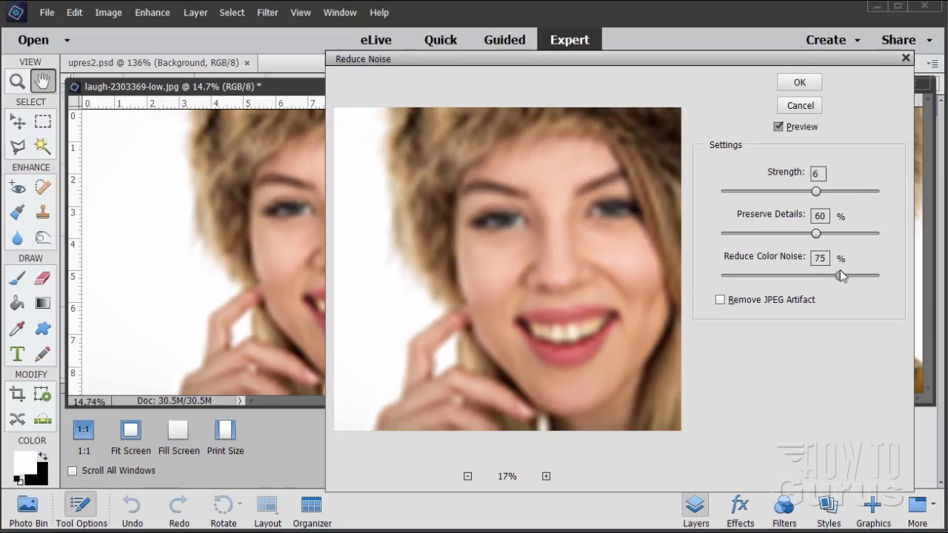
{"action": "left_click", "coordinate": [732, 275]}
{"action": "left_click_drag", "start_coordinate": [731, 275], "coordinate": [786, 275]}
- Try a noise reduction Strength of 4 with Preserve Details at 44%
{"action": "left_click", "coordinate": [740, 193]}
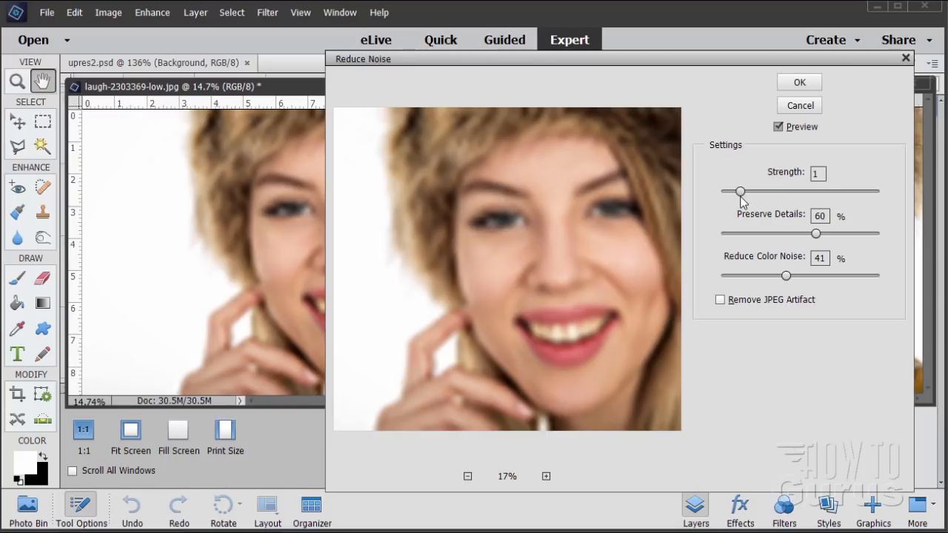
{"action": "mouse_move", "coordinate": [741, 193]}
{"action": "left_mouse_down"}
{"action": "mouse_move", "coordinate": [726, 193]}
{"action": "mouse_move", "coordinate": [749, 192]}
{"action": "left_mouse_up"}
{"action": "left_click_drag", "start_coordinate": [815, 234], "coordinate": [790, 235]}
{"action": "mouse_move", "coordinate": [750, 191]}
{"action": "left_mouse_down"}
{"action": "mouse_move", "coordinate": [865, 191]}
{"action": "mouse_move", "coordinate": [755, 193]}
{"action": "left_mouse_up"}
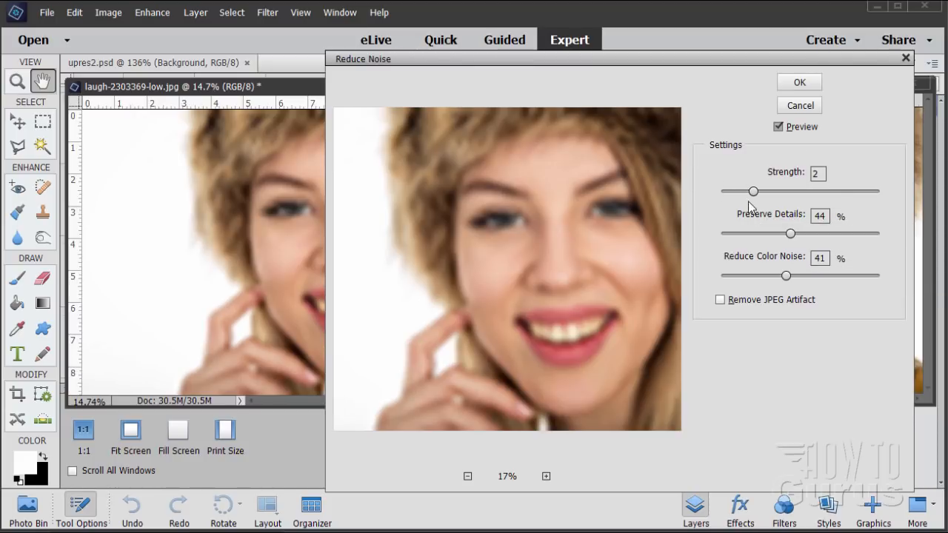
{"action": "left_click_drag", "start_coordinate": [753, 192], "coordinate": [790, 194]}
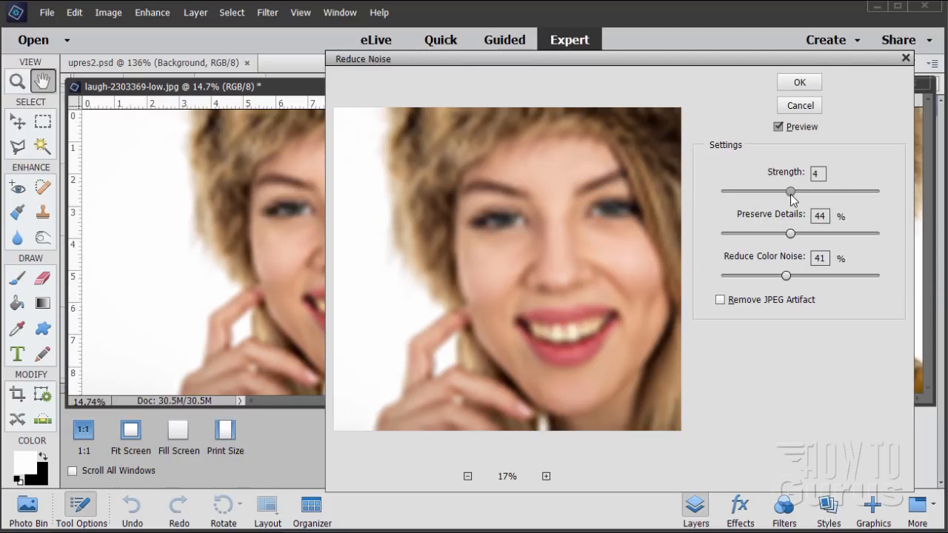
- Compare the photo with and without the noise reduction preview, and discard the filter
{"action": "left_click", "coordinate": [779, 129]}
{"action": "left_click", "coordinate": [778, 129]}
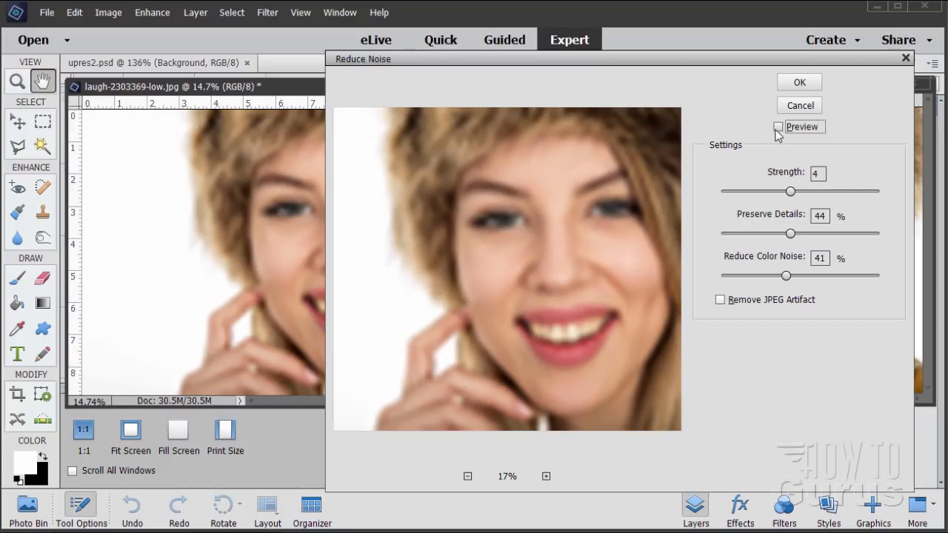
{"action": "left_click", "coordinate": [778, 129]}
{"action": "left_click", "coordinate": [777, 128]}
{"action": "left_click", "coordinate": [778, 129]}
{"action": "left_click", "coordinate": [780, 129]}
{"action": "left_click", "coordinate": [782, 134]}
{"action": "left_click", "coordinate": [779, 133]}
{"action": "left_click", "coordinate": [778, 132]}
{"action": "left_click", "coordinate": [776, 132]}
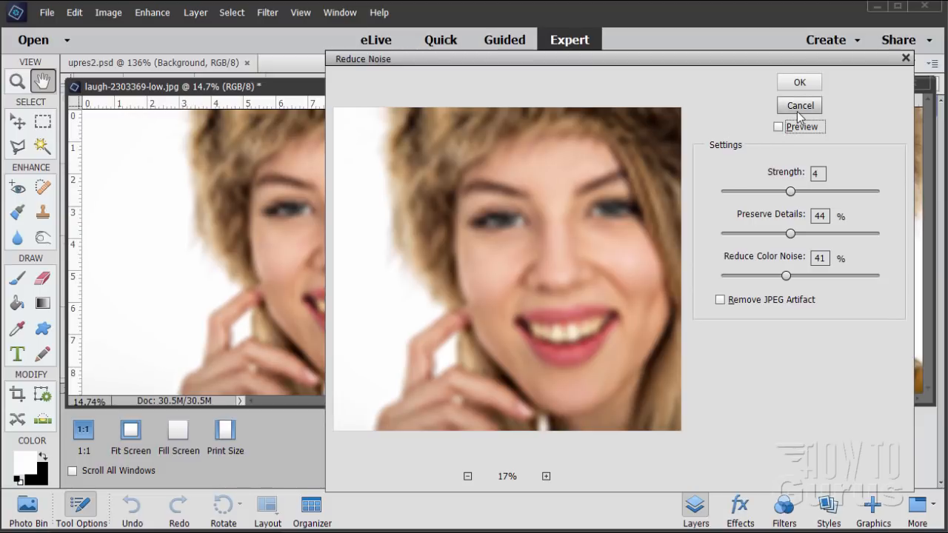
{"action": "left_click", "coordinate": [798, 109]}
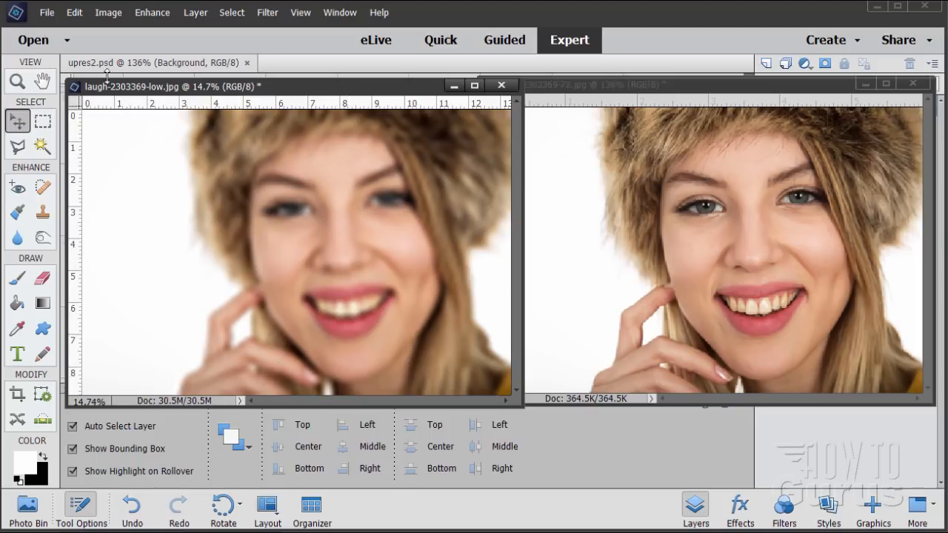
- Start Adjust Sharpness on the enlarged photo, compare its preview on and off, and set the Amount to 180%
{"action": "left_click", "coordinate": [151, 12]}
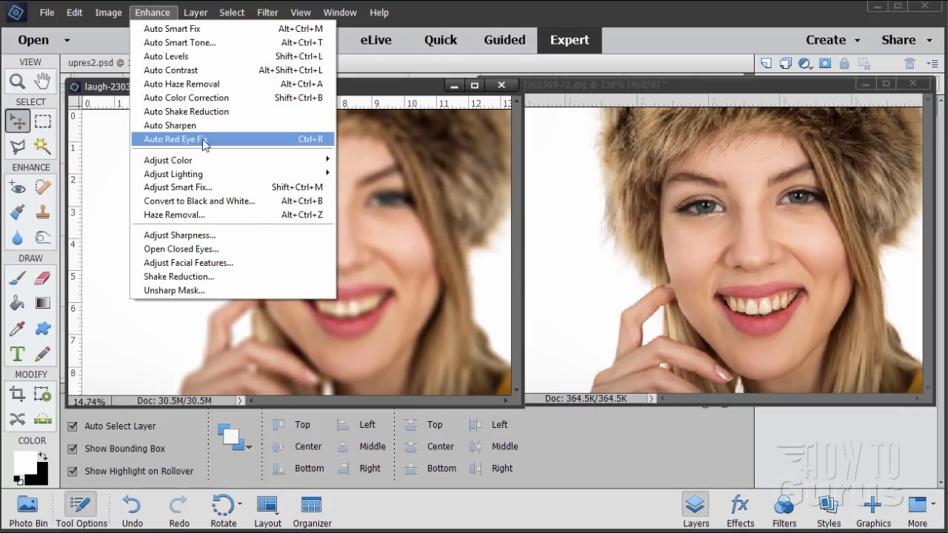
{"action": "left_click", "coordinate": [182, 235]}
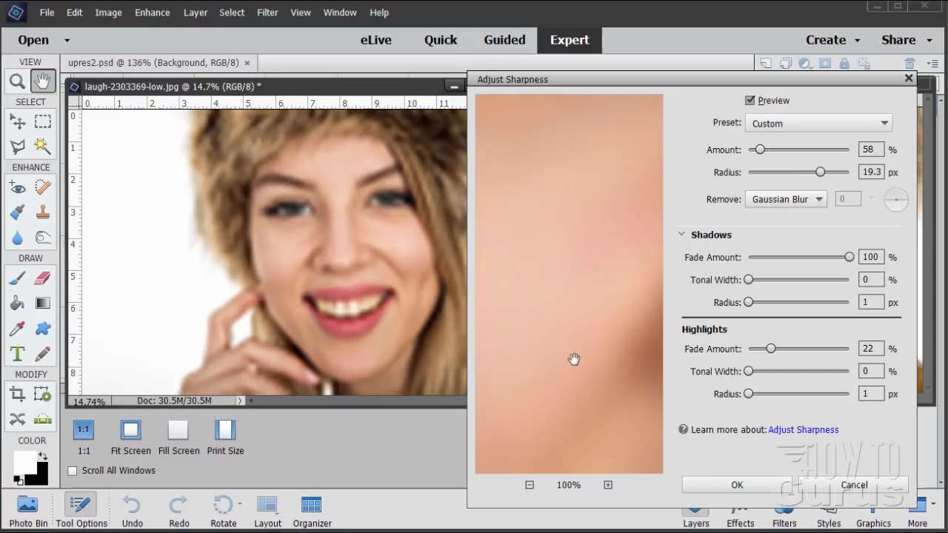
{"action": "left_click", "coordinate": [530, 485]}
{"action": "left_click", "coordinate": [529, 485]}
{"action": "left_click", "coordinate": [529, 485]}
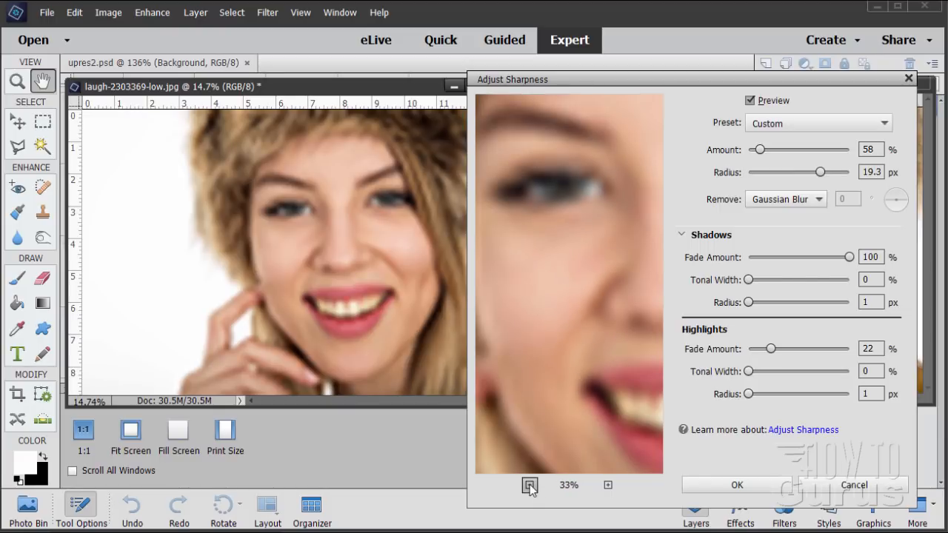
{"action": "left_click", "coordinate": [530, 485]}
{"action": "left_click", "coordinate": [530, 485]}
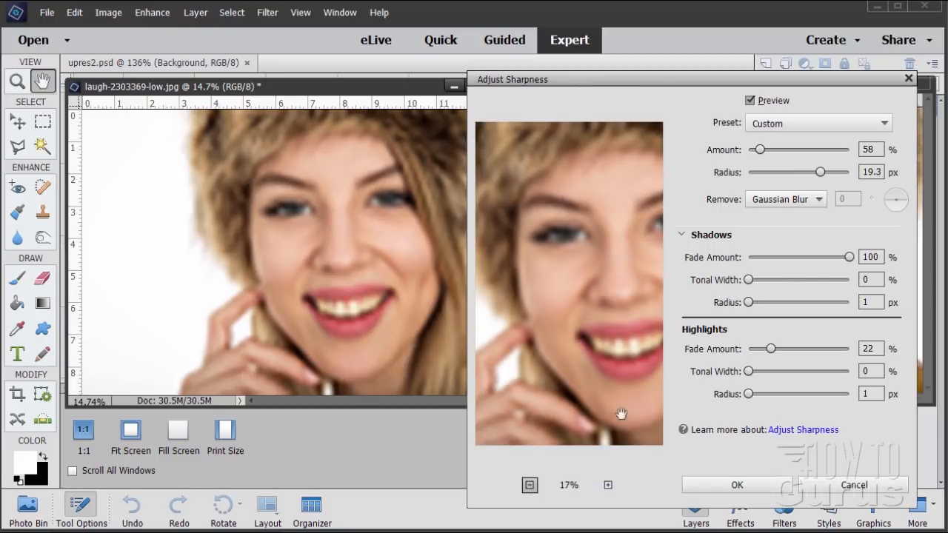
{"action": "left_click_drag", "start_coordinate": [647, 297], "coordinate": [607, 275]}
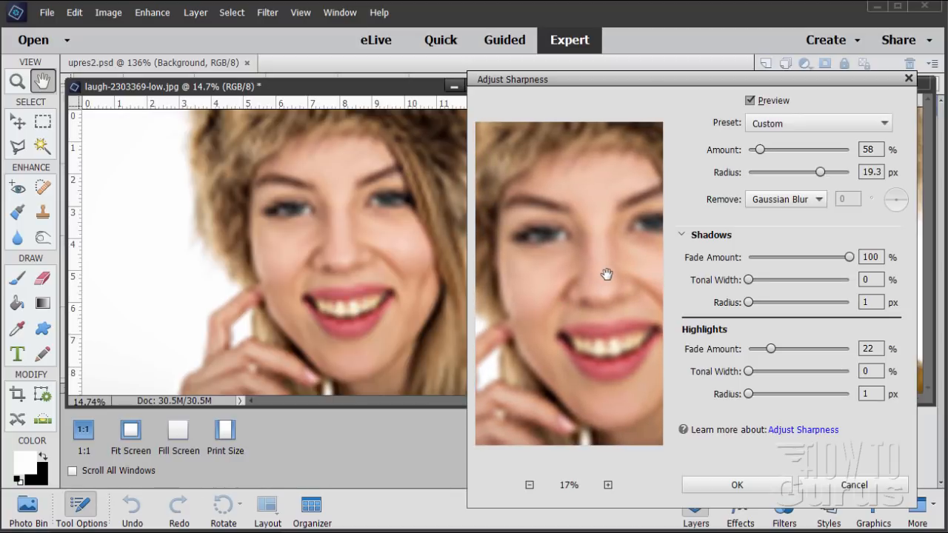
{"action": "left_click", "coordinate": [749, 101]}
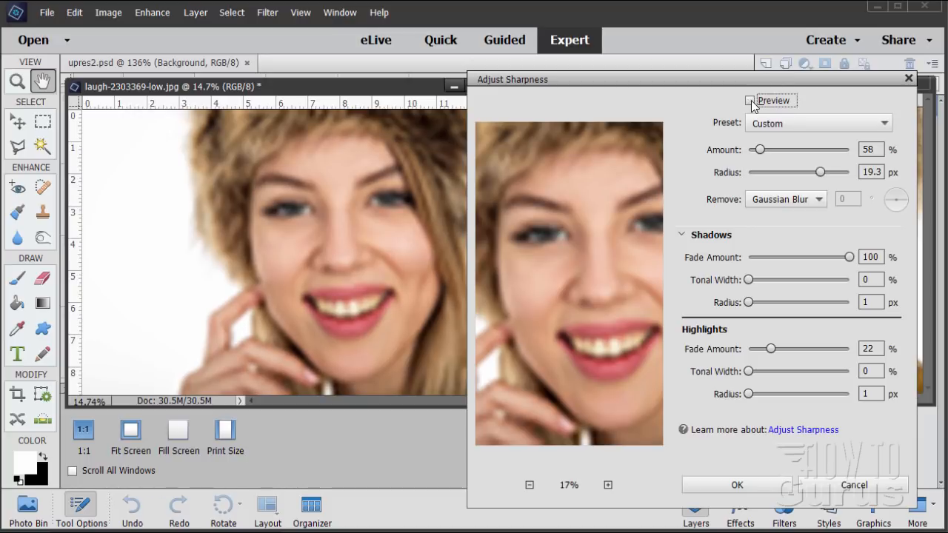
{"action": "left_click", "coordinate": [750, 100]}
{"action": "left_click", "coordinate": [750, 101]}
{"action": "left_click_drag", "start_coordinate": [762, 154], "coordinate": [787, 150]}
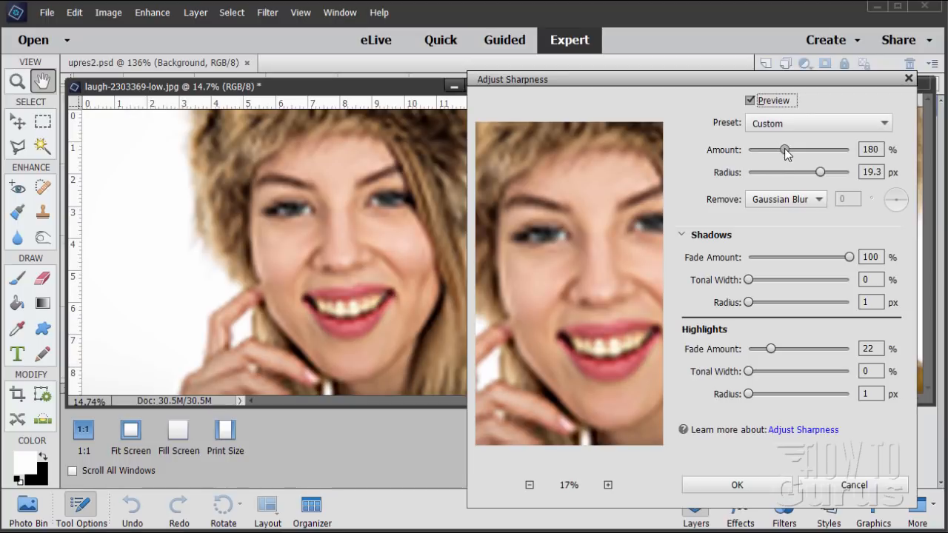
- Compare the face before and after sharpening in the Adjust Sharpness preview
{"action": "left_click", "coordinate": [564, 308]}
{"action": "left_click", "coordinate": [564, 287]}
{"action": "left_click", "coordinate": [564, 288]}
{"action": "left_click", "coordinate": [556, 271]}
{"action": "left_click", "coordinate": [534, 272]}
{"action": "left_click", "coordinate": [534, 272]}
{"action": "left_click", "coordinate": [535, 272]}
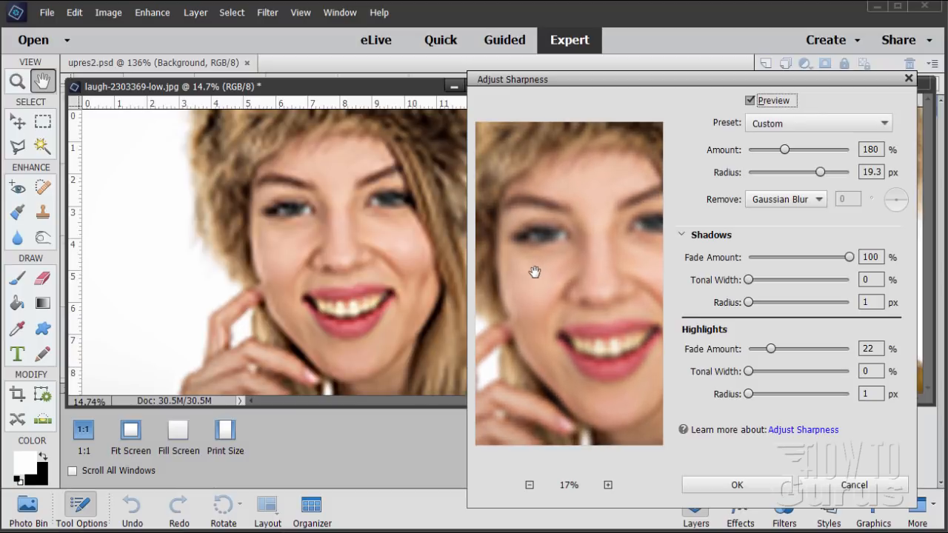
{"action": "left_click", "coordinate": [534, 273]}
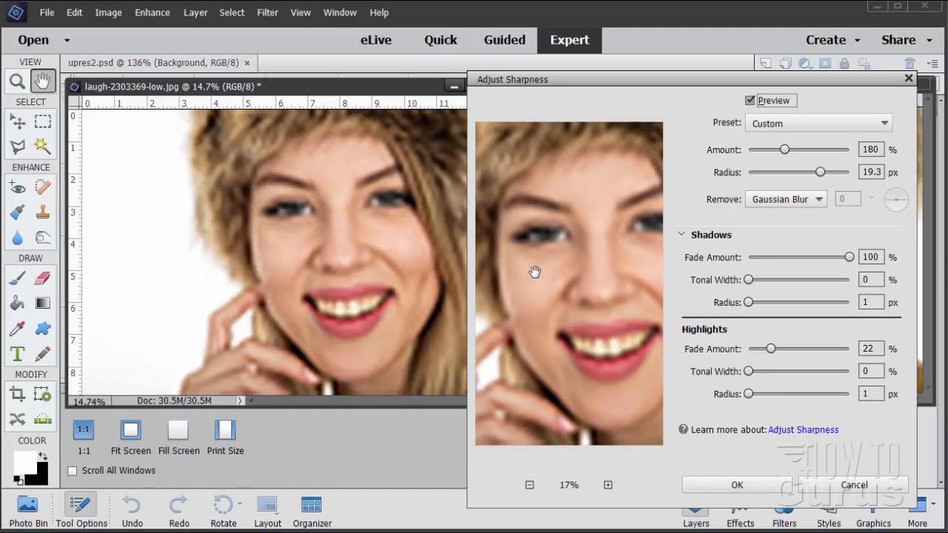
- Compare the enlarged photo with and without the sharpening preview, and apply Adjust Sharpness
{"action": "left_click", "coordinate": [536, 271]}
{"action": "left_click", "coordinate": [749, 101]}
{"action": "left_click", "coordinate": [750, 101]}
{"action": "left_click", "coordinate": [749, 101]}
{"action": "left_click_drag", "start_coordinate": [586, 79], "coordinate": [542, 65]}
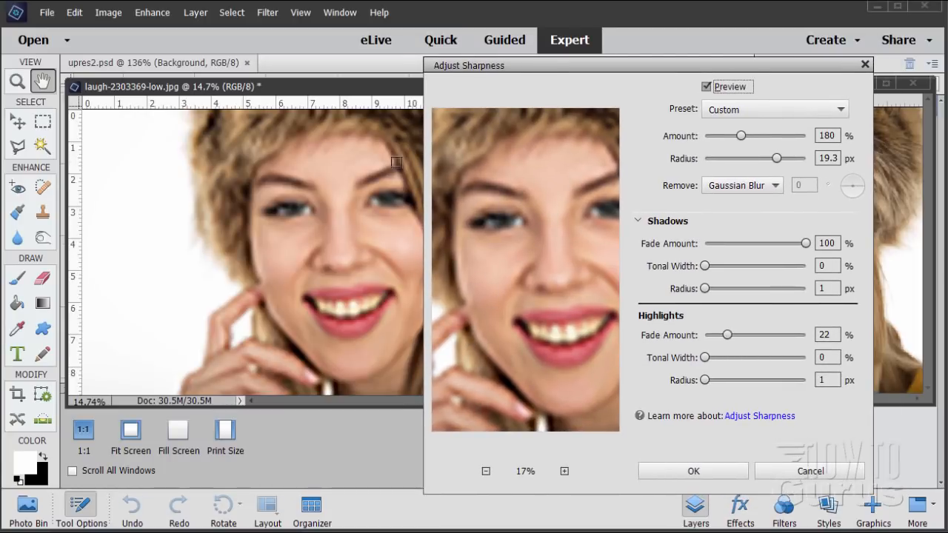
{"action": "left_click", "coordinate": [689, 460]}
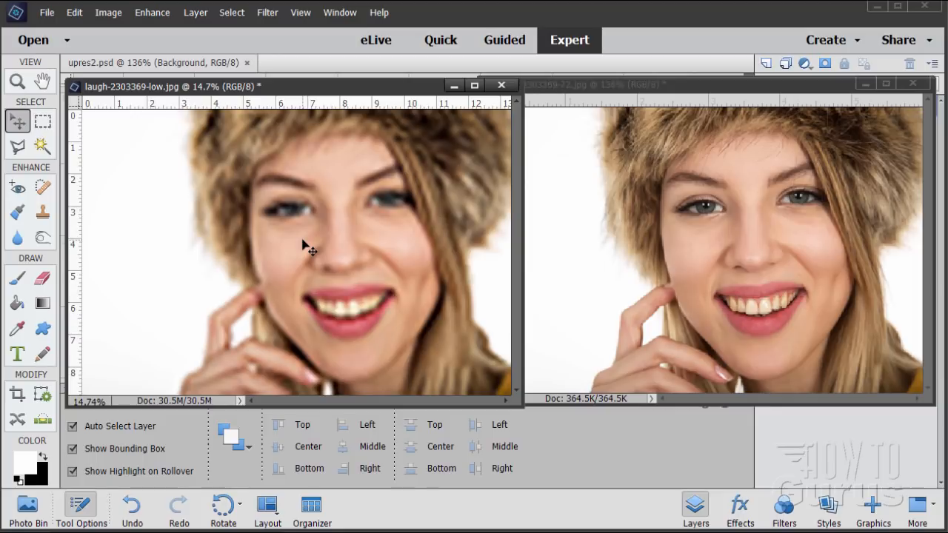
- Close laugh-2303369-low.jpg without saving it, and dock the floating laugh-2303369-72.jpg window as a tab
{"action": "left_click", "coordinate": [501, 85]}
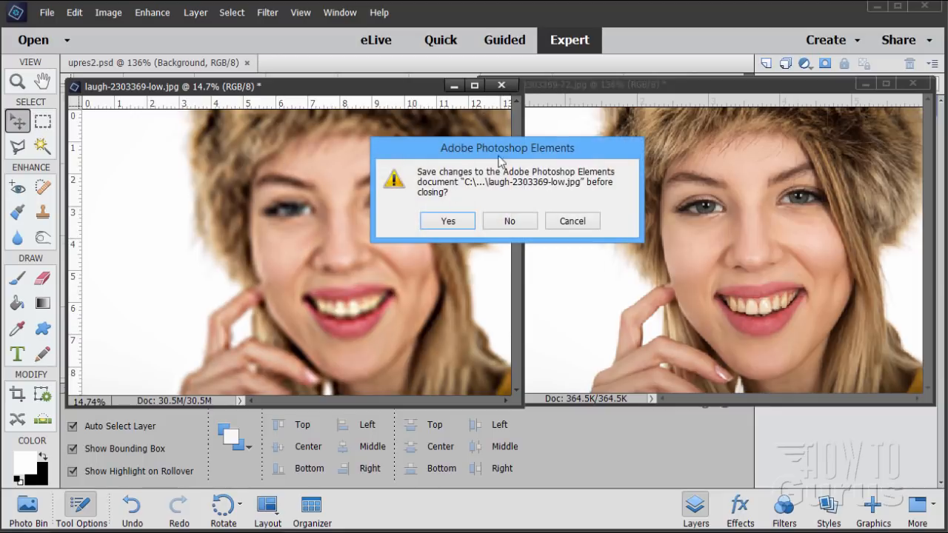
{"action": "left_click", "coordinate": [497, 222]}
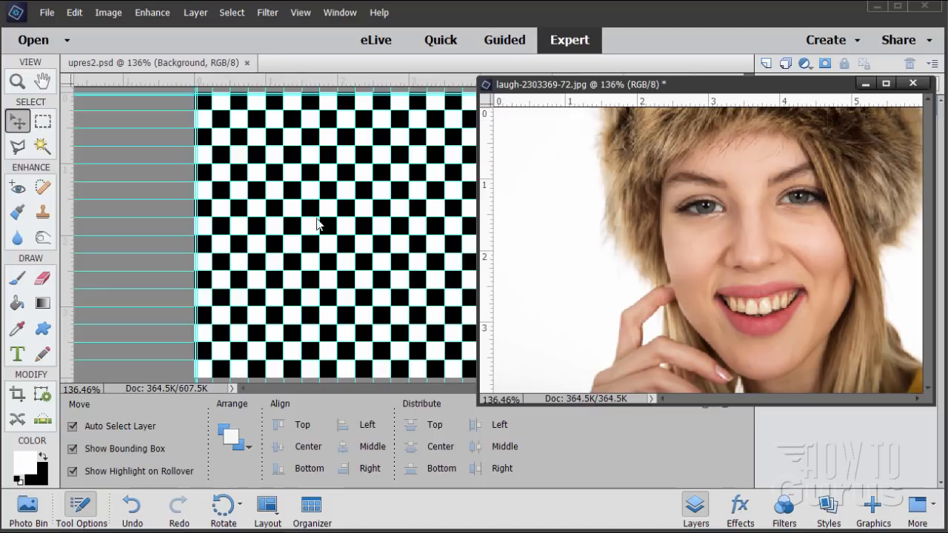
{"action": "left_click_drag", "start_coordinate": [528, 77], "coordinate": [294, 59]}
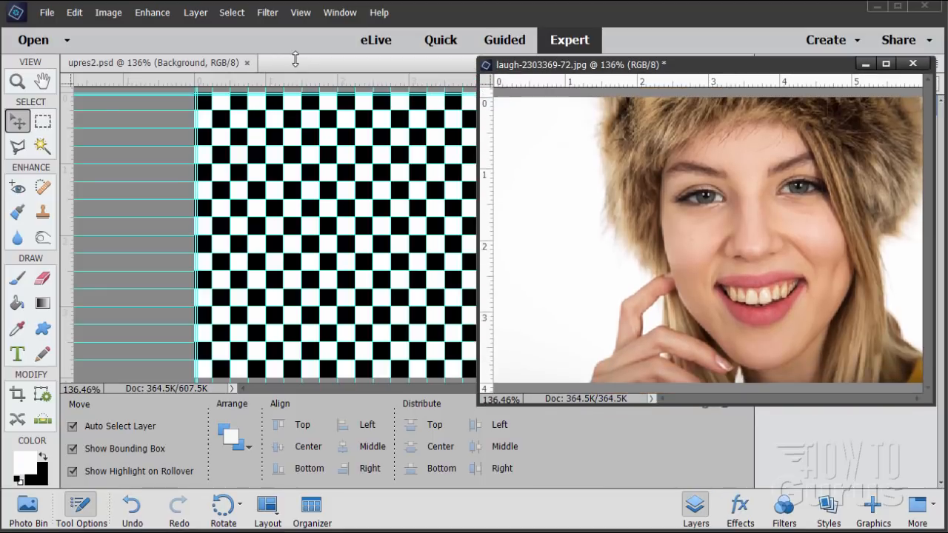
{"action": "left_click_drag", "start_coordinate": [589, 80], "coordinate": [296, 64]}
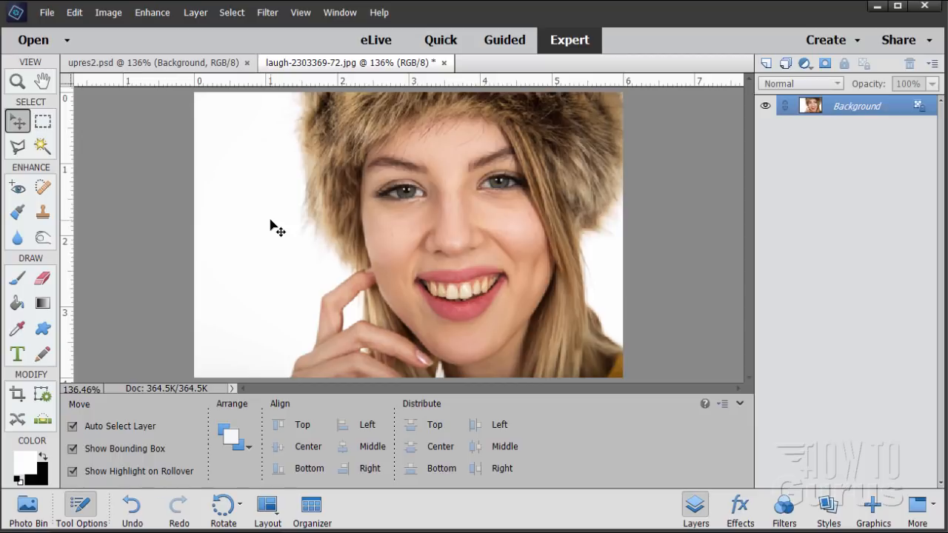
- Examine the edges around the raised finger and cheek at up to 500% magnification, and return to the full photo
{"action": "left_click", "coordinate": [18, 82]}
{"action": "left_click", "coordinate": [348, 297]}
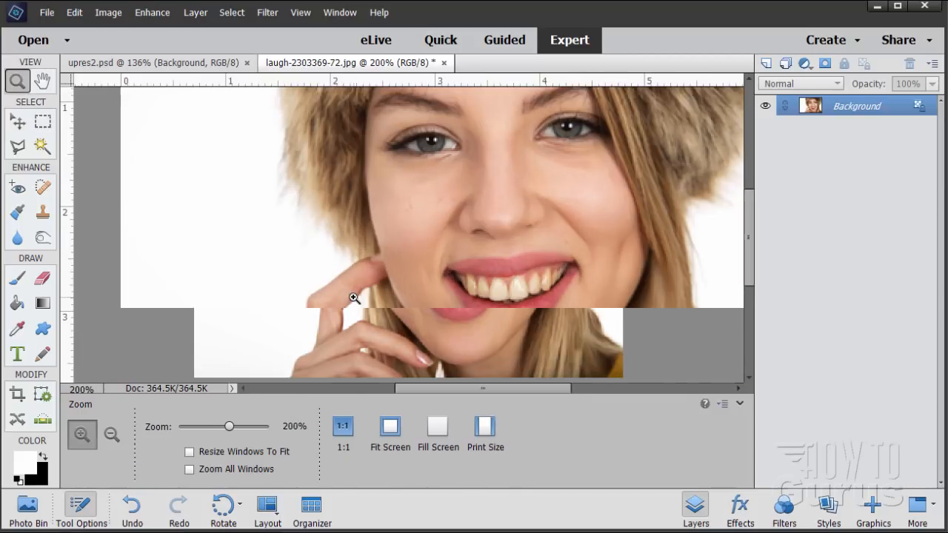
{"action": "left_click", "coordinate": [342, 300]}
{"action": "left_click", "coordinate": [339, 301]}
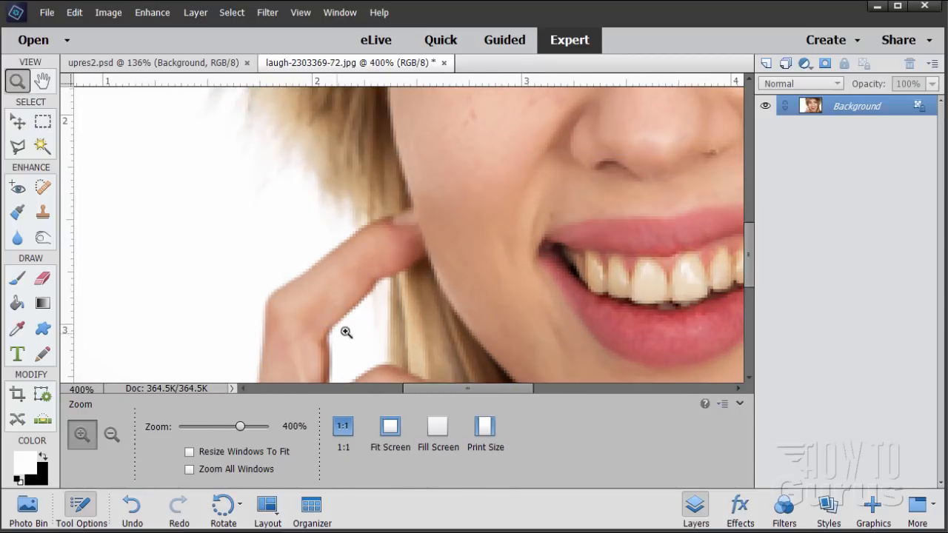
{"action": "left_click", "coordinate": [352, 253]}
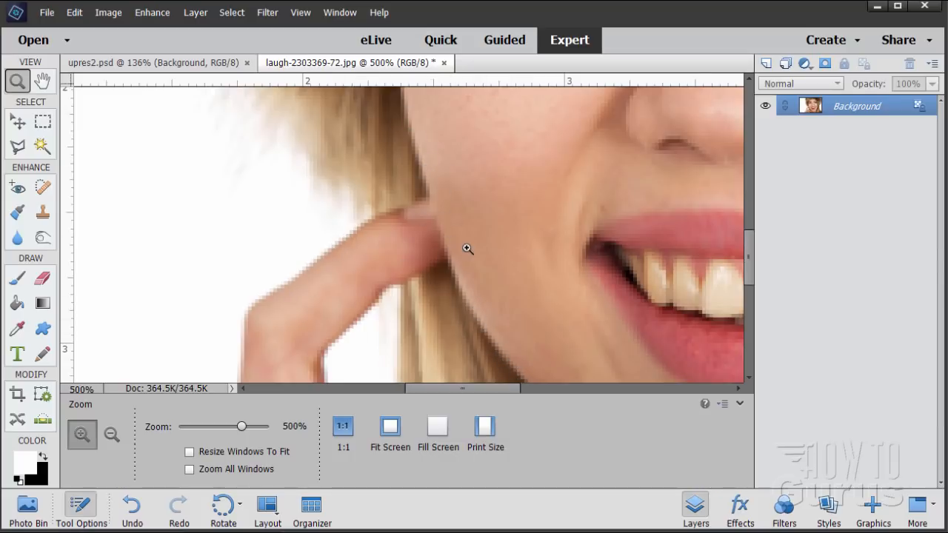
{"action": "left_click", "coordinate": [390, 426]}
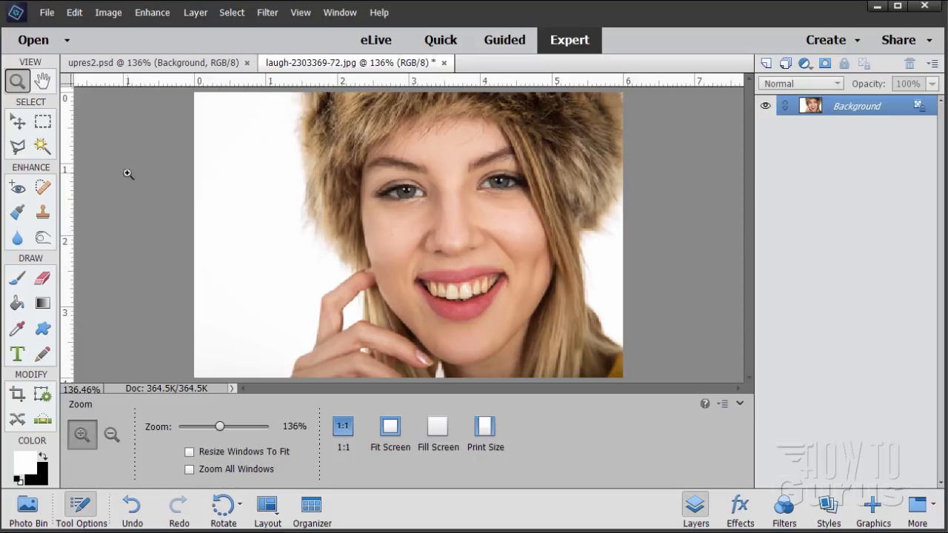
- Start resizing laugh-2303369-72.jpg and set its resolution to 300 pixels/inch
{"action": "left_click", "coordinate": [111, 13]}
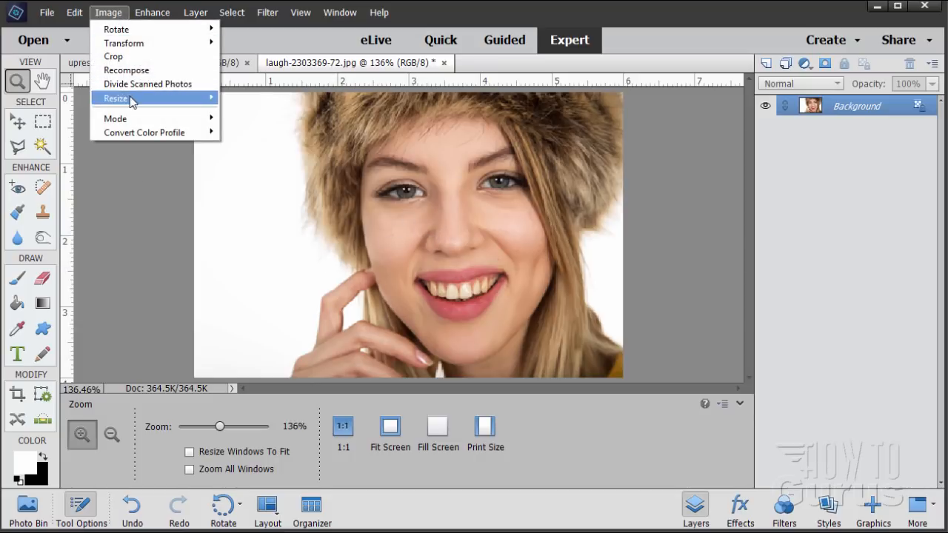
{"action": "mouse_move", "coordinate": [132, 98]}
{"action": "left_click", "coordinate": [228, 99]}
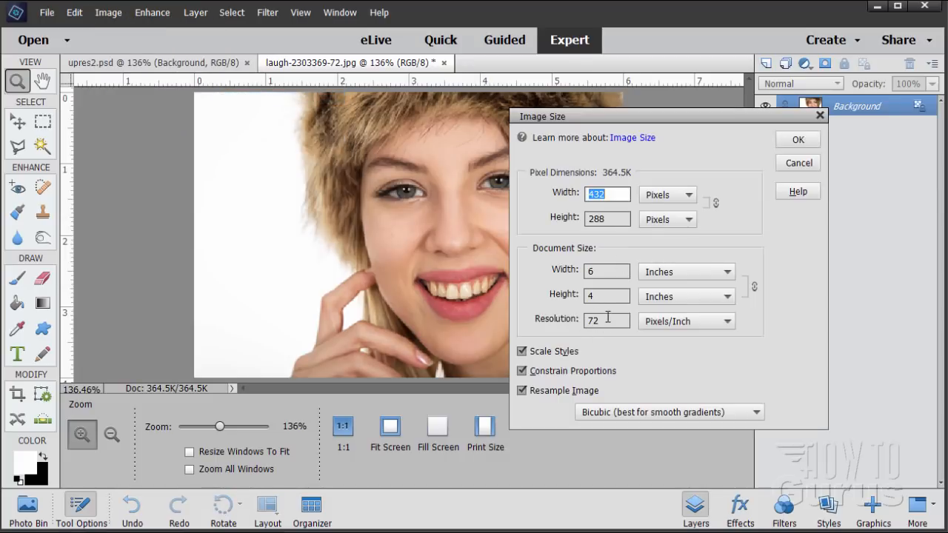
{"action": "left_click_drag", "start_coordinate": [609, 319], "coordinate": [571, 323]}
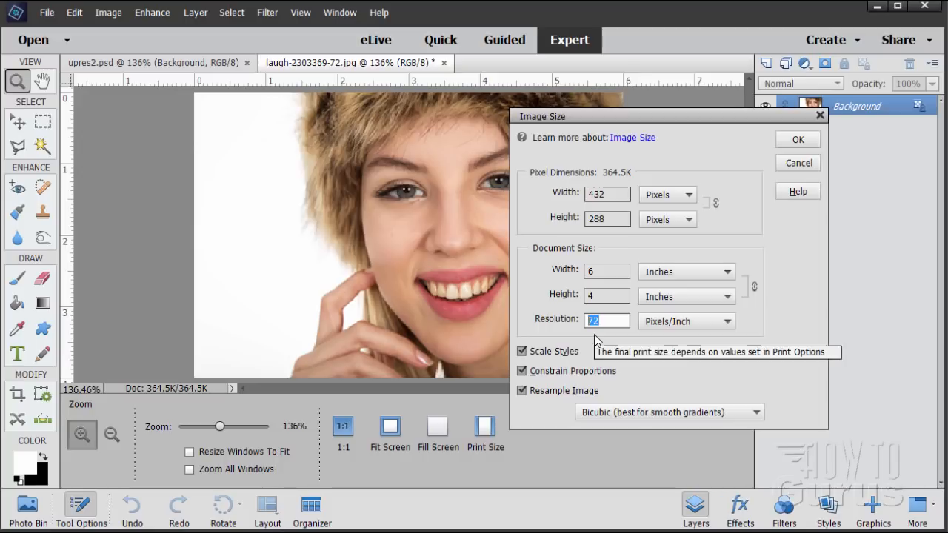
{"action": "type", "text": "300"}
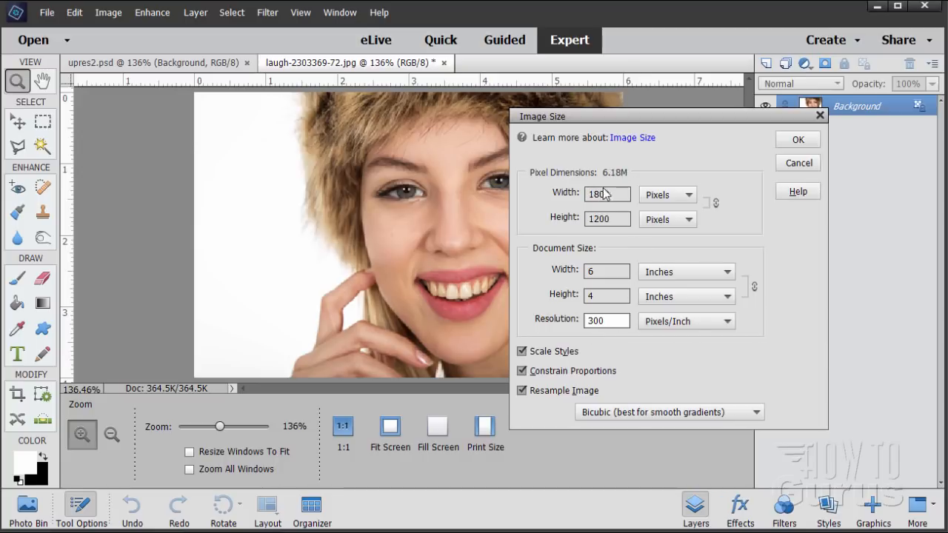
- Set the image width to 4000 pixels with Bicubic Smoother (best for enlargement) resampling, and apply the new size
{"action": "left_click_drag", "start_coordinate": [615, 189], "coordinate": [574, 209]}
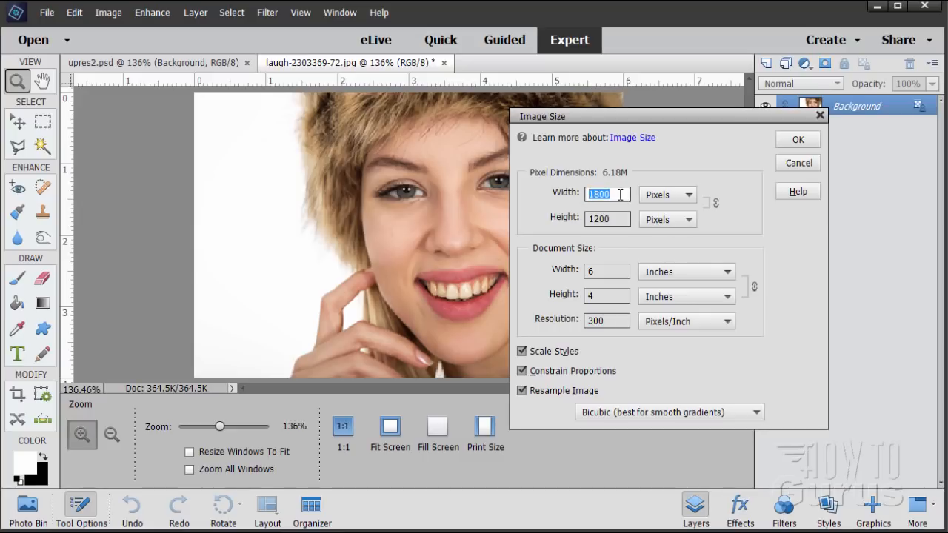
{"action": "type", "text": "4000"}
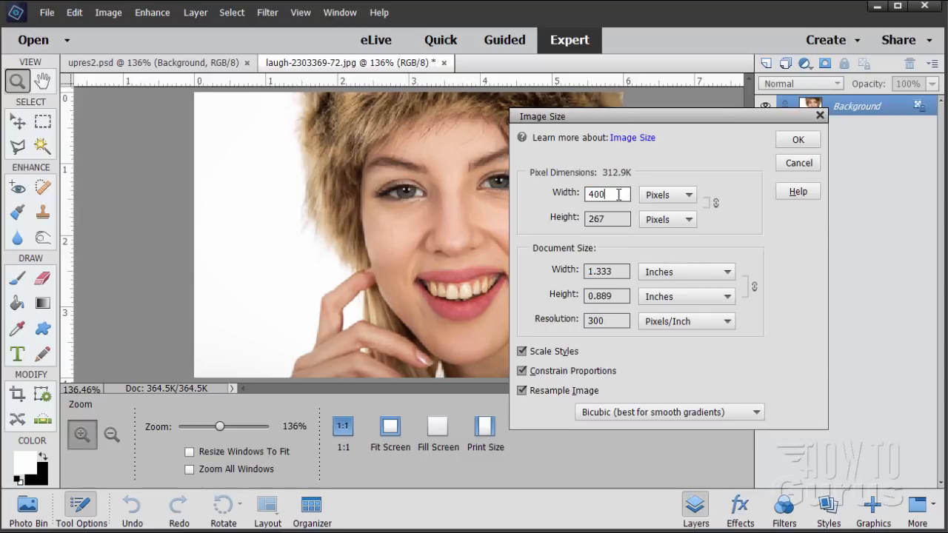
{"action": "left_click", "coordinate": [665, 413]}
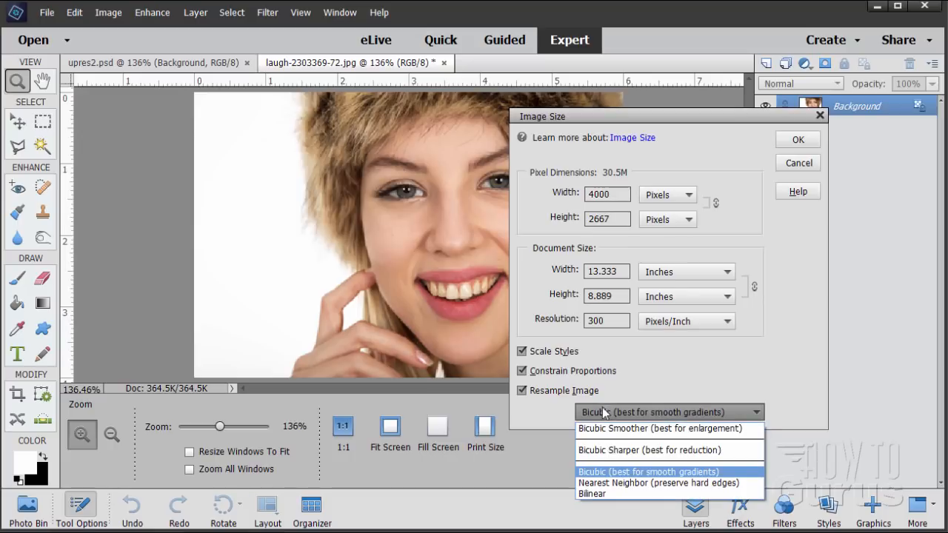
{"action": "left_click", "coordinate": [707, 429]}
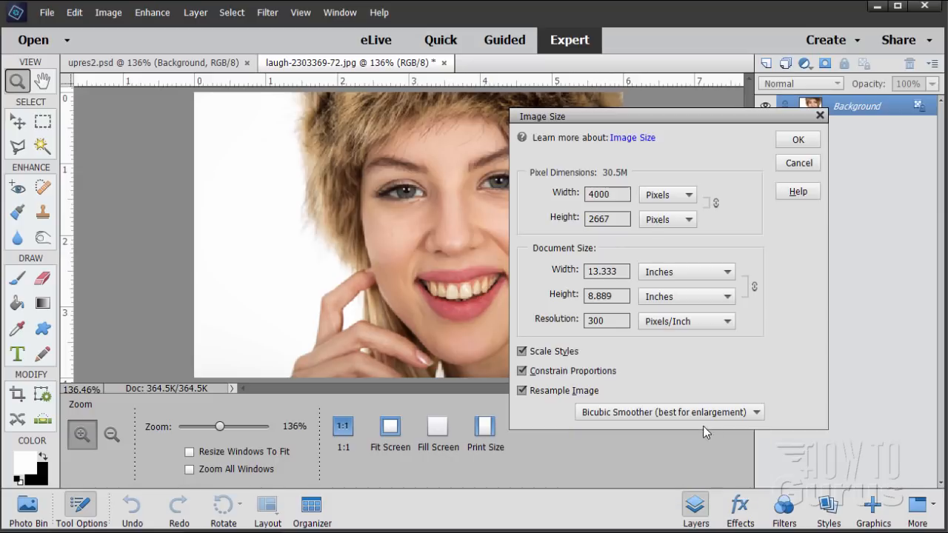
{"action": "left_click", "coordinate": [793, 140]}
- Examine the finger and cheek edges of the enlarged photo at up to 50% magnification, and return to the full photo
{"action": "left_click", "coordinate": [392, 433]}
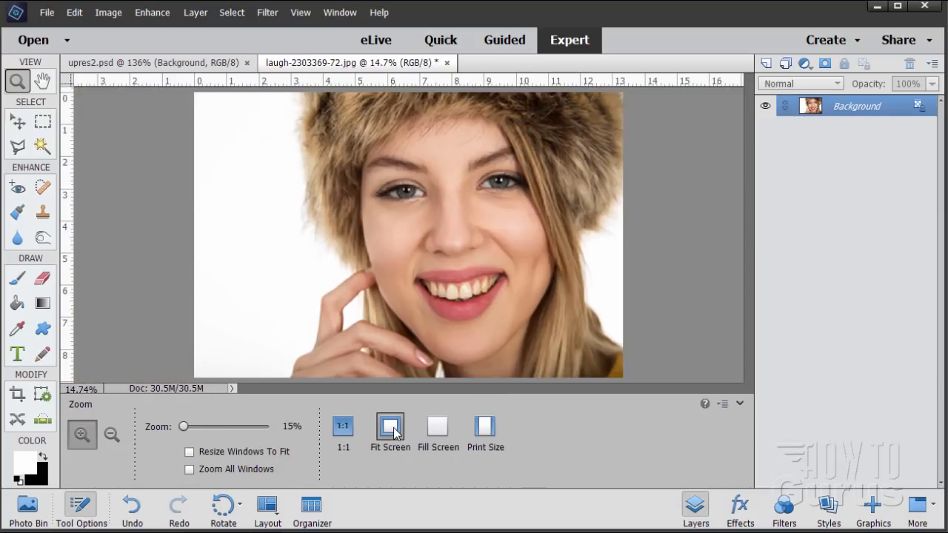
{"action": "left_click", "coordinate": [348, 286]}
{"action": "left_click", "coordinate": [348, 285]}
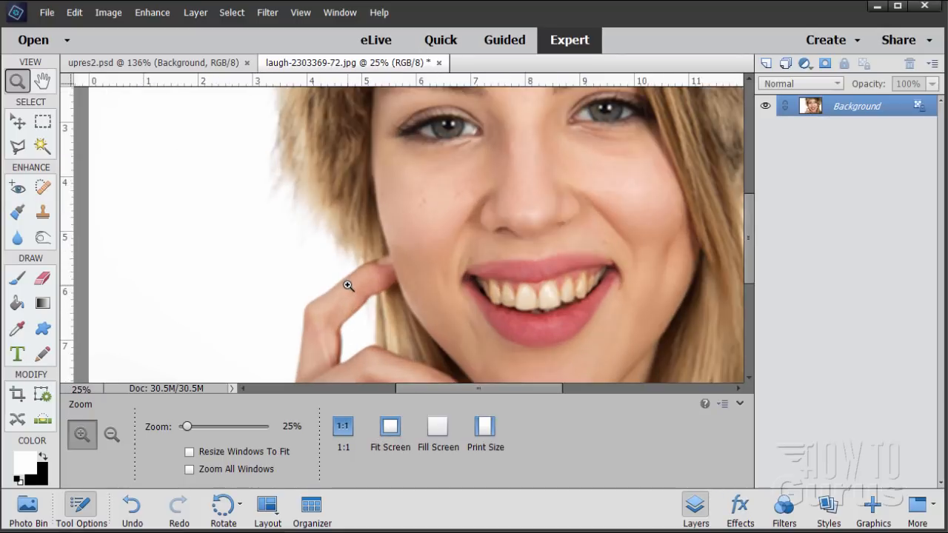
{"action": "left_click", "coordinate": [348, 286]}
{"action": "left_click", "coordinate": [346, 282]}
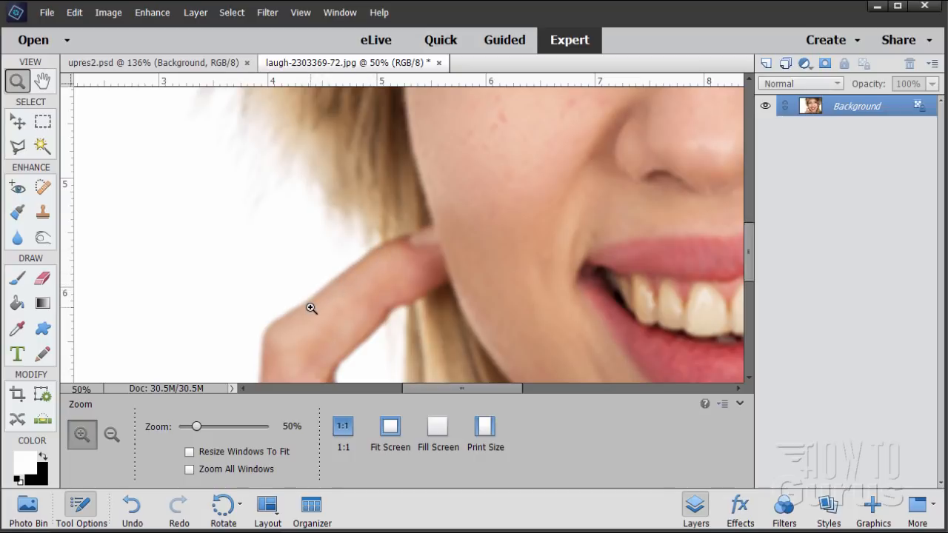
{"action": "left_click", "coordinate": [393, 426]}
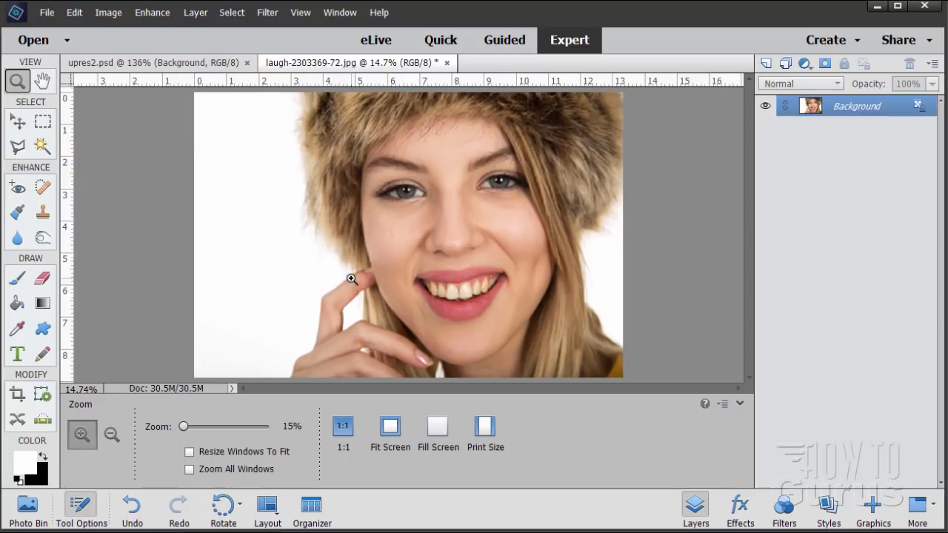
{"action": "left_click", "coordinate": [267, 13]}
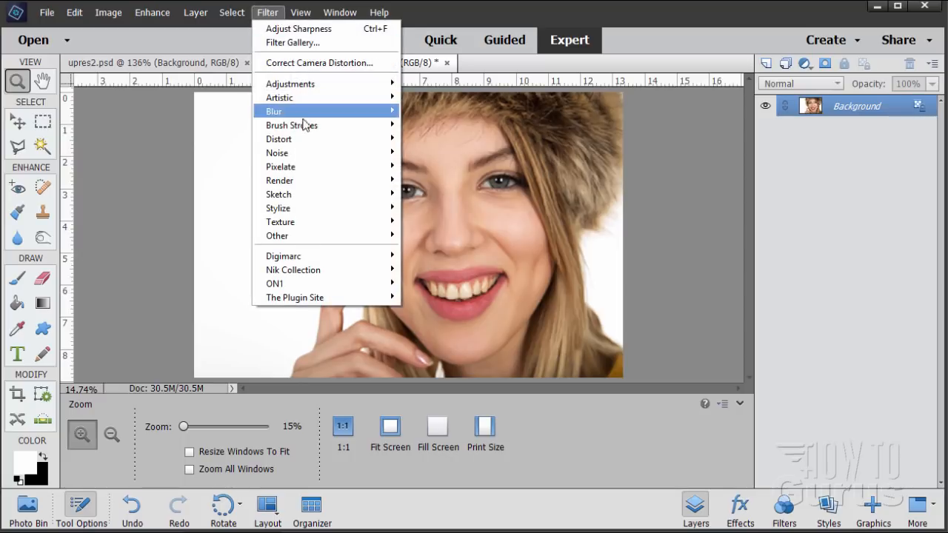
{"action": "mouse_move", "coordinate": [311, 154]}
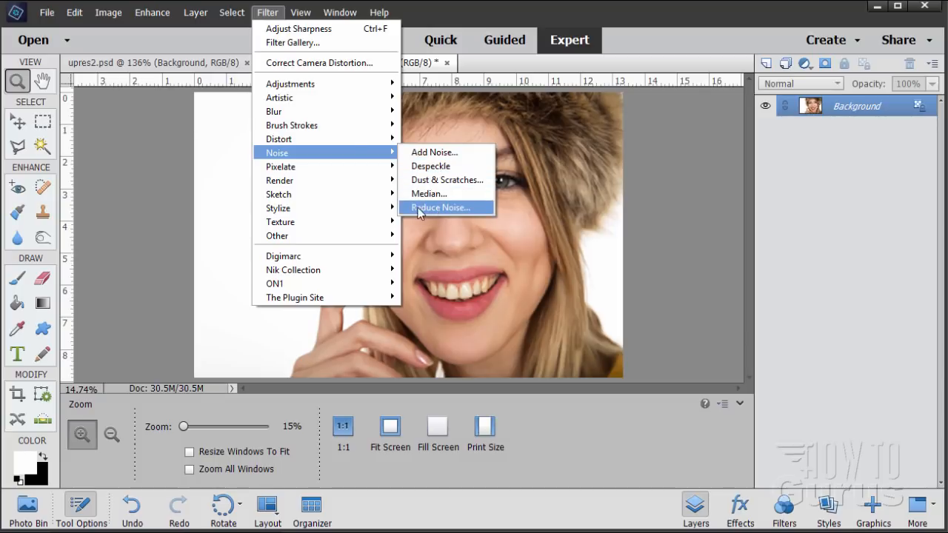
{"action": "left_click", "coordinate": [269, 13]}
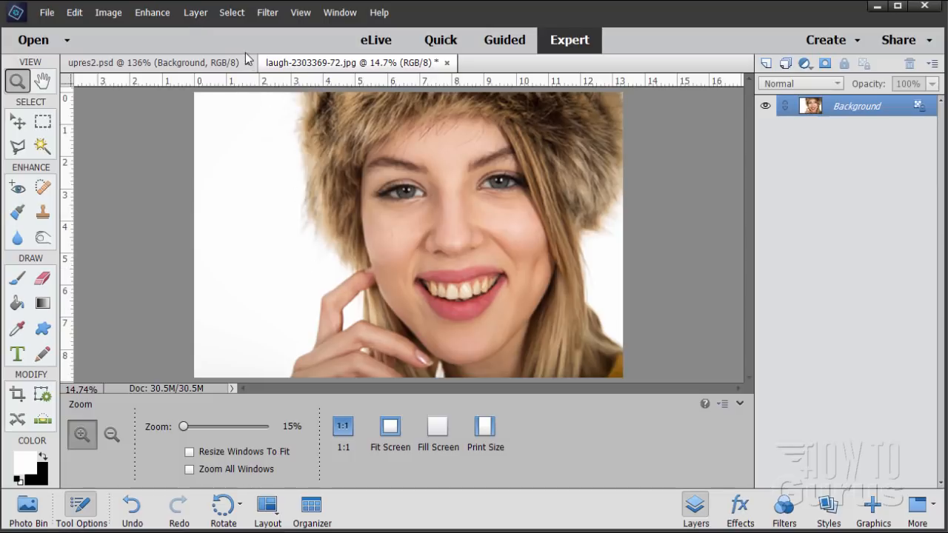
- Start Adjust Sharpness on the enlarged photo and show the eye, cheek and hand in its preview at 25%
{"action": "left_click", "coordinate": [152, 13]}
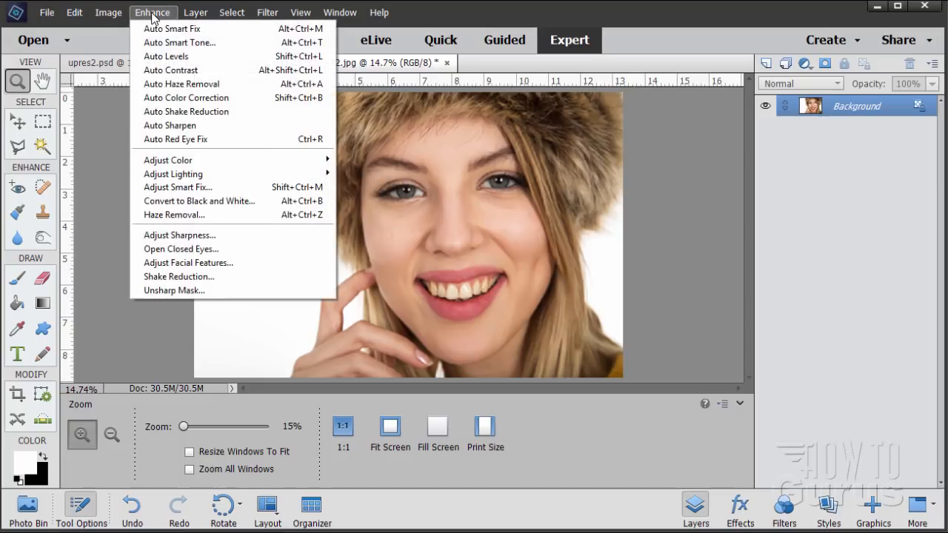
{"action": "left_click", "coordinate": [187, 236]}
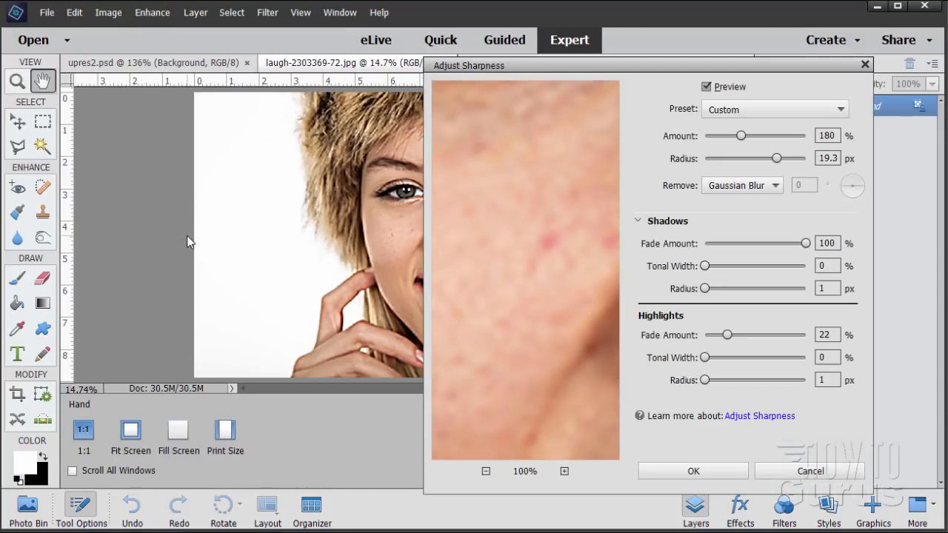
{"action": "left_click_drag", "start_coordinate": [511, 257], "coordinate": [562, 353]}
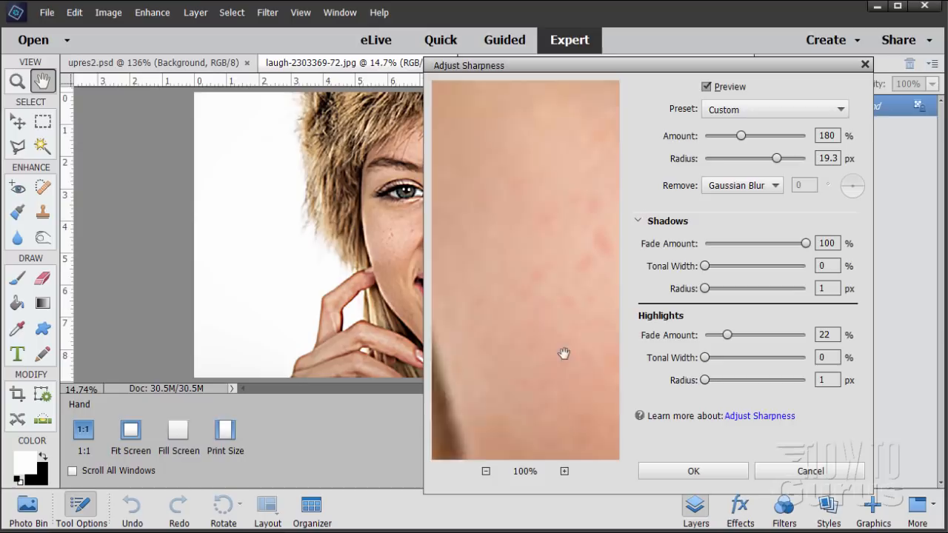
{"action": "left_click", "coordinate": [485, 470]}
{"action": "left_click", "coordinate": [485, 471]}
{"action": "left_click", "coordinate": [486, 471]}
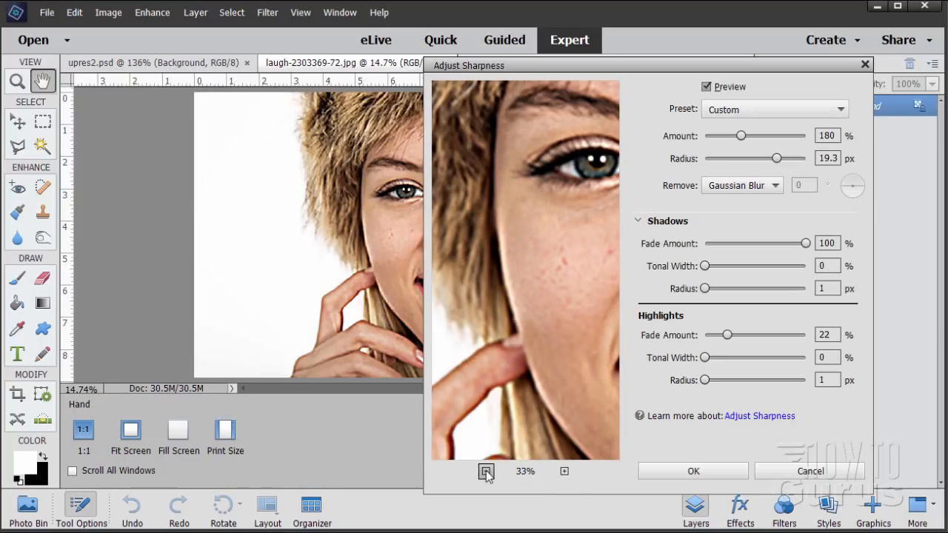
{"action": "left_click", "coordinate": [486, 471]}
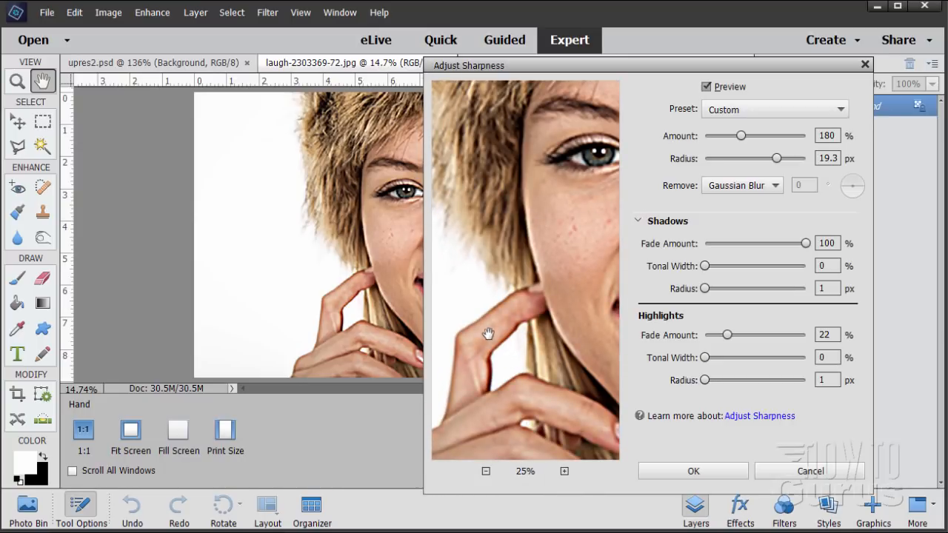
- Compare the hand and cheek before and after sharpening in the Adjust Sharpness preview
{"action": "left_click_drag", "start_coordinate": [486, 334], "coordinate": [487, 320]}
{"action": "left_click", "coordinate": [502, 305]}
{"action": "left_click", "coordinate": [503, 306]}
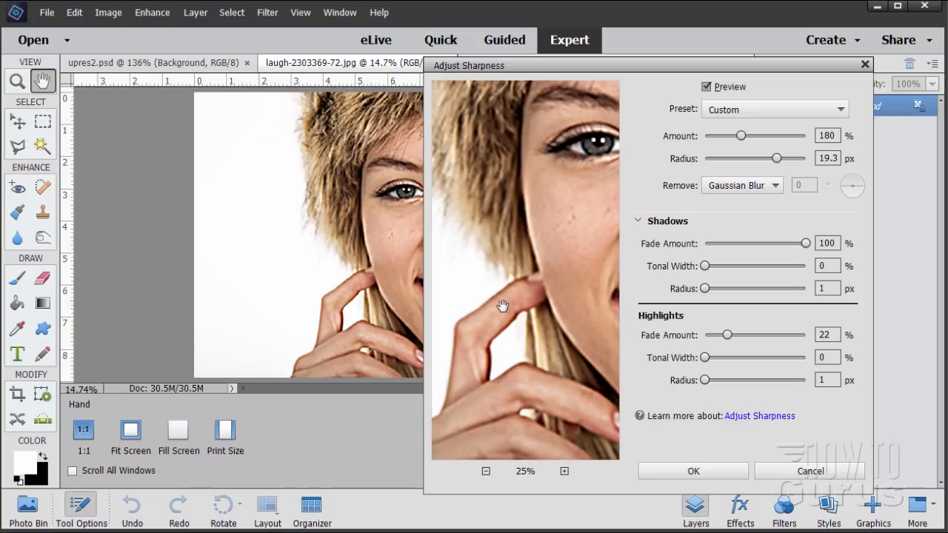
{"action": "left_click", "coordinate": [502, 306]}
{"action": "left_click", "coordinate": [503, 305]}
{"action": "left_click", "coordinate": [502, 306]}
{"action": "left_click", "coordinate": [502, 305]}
- Try a sharpening Amount of 112% with a Radius of 1.2 px
{"action": "left_click_drag", "start_coordinate": [740, 136], "coordinate": [711, 136]}
{"action": "left_click_drag", "start_coordinate": [772, 164], "coordinate": [725, 141]}
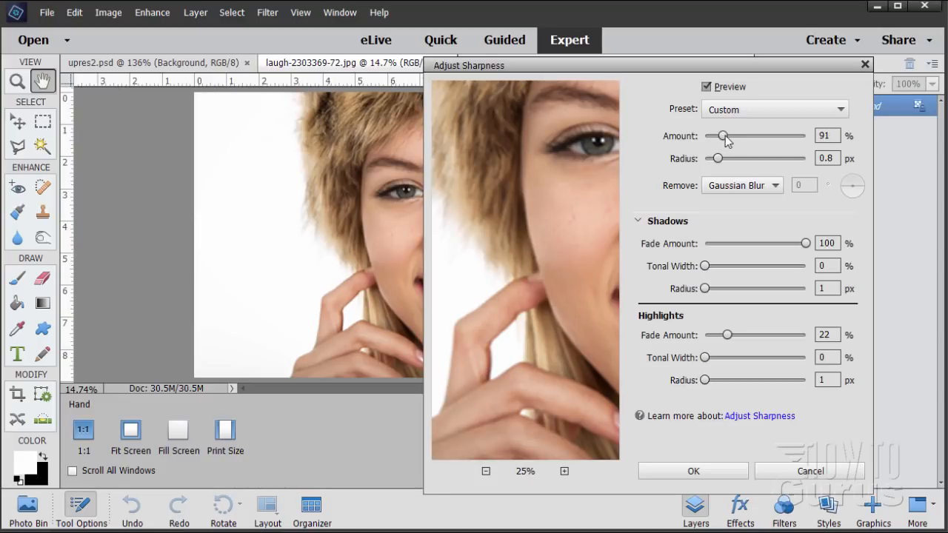
{"action": "mouse_move", "coordinate": [724, 136]}
{"action": "left_mouse_down"}
{"action": "mouse_move", "coordinate": [725, 161]}
{"action": "mouse_move", "coordinate": [729, 135]}
{"action": "left_mouse_up"}
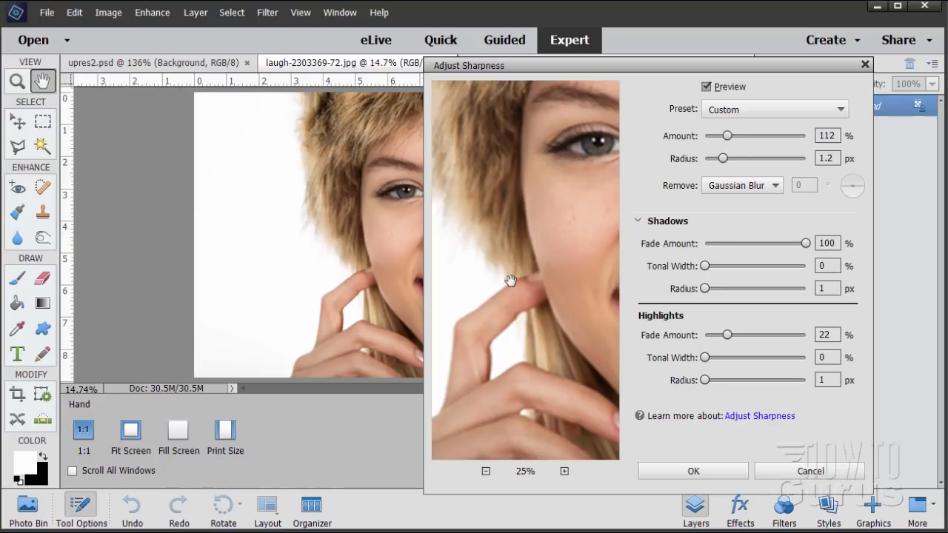
- Turn off the sharpening preview, and set the Amount to 227% and the Radius to 2.8 px
{"action": "left_click", "coordinate": [709, 89]}
{"action": "left_click_drag", "start_coordinate": [728, 136], "coordinate": [737, 136]}
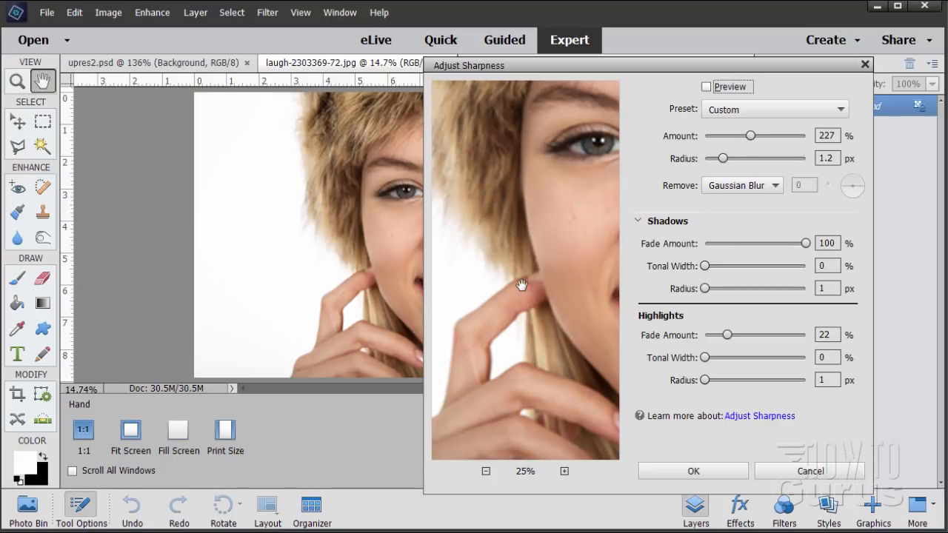
{"action": "left_click_drag", "start_coordinate": [722, 159], "coordinate": [733, 159]}
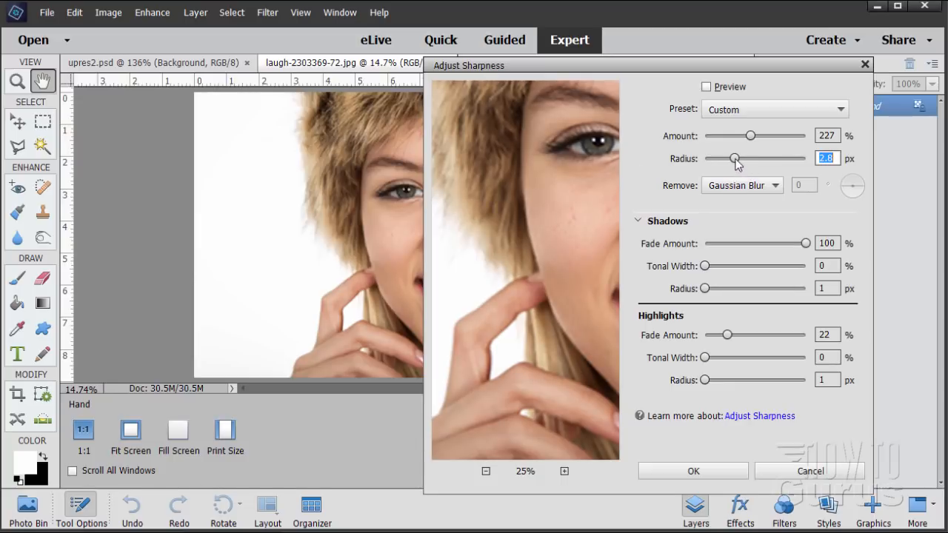
- Set the sharpening Radius to 4.0 px and apply the sharpening to the portrait
{"action": "left_click_drag", "start_coordinate": [735, 158], "coordinate": [743, 159]}
{"action": "left_click_drag", "start_coordinate": [525, 66], "coordinate": [407, 63]}
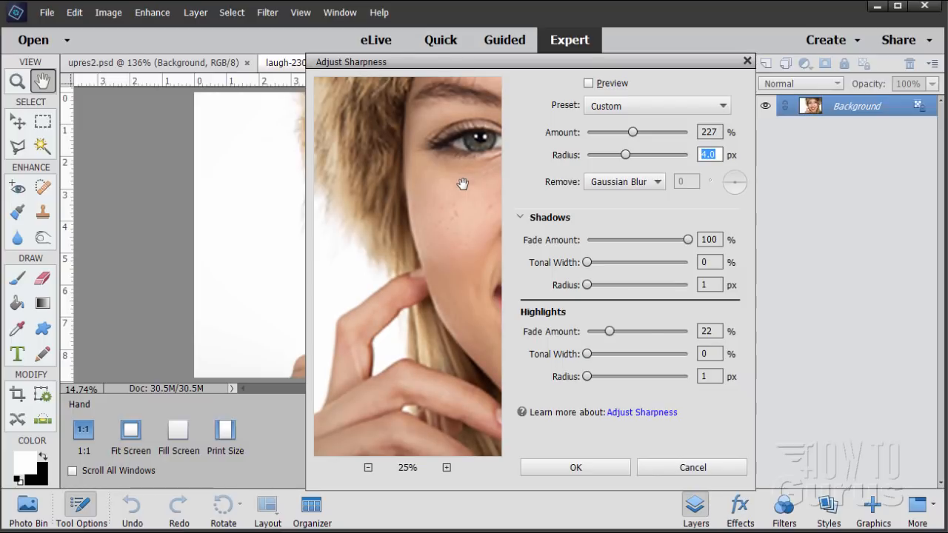
{"action": "left_click", "coordinate": [602, 467]}
{"action": "key", "text": "z"}
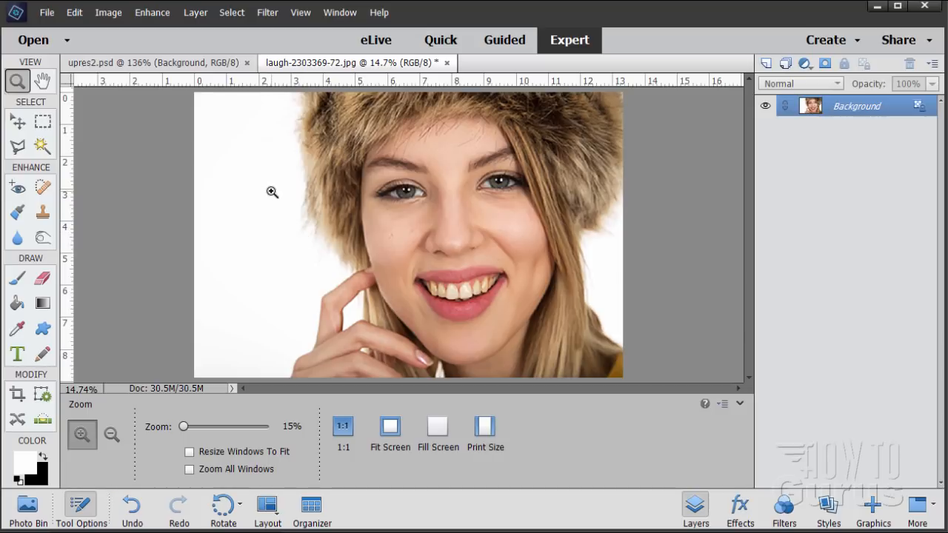
- Review the portrait's Image Size resampling settings and the available enhancement commands without changing anything
{"action": "left_click", "coordinate": [109, 12]}
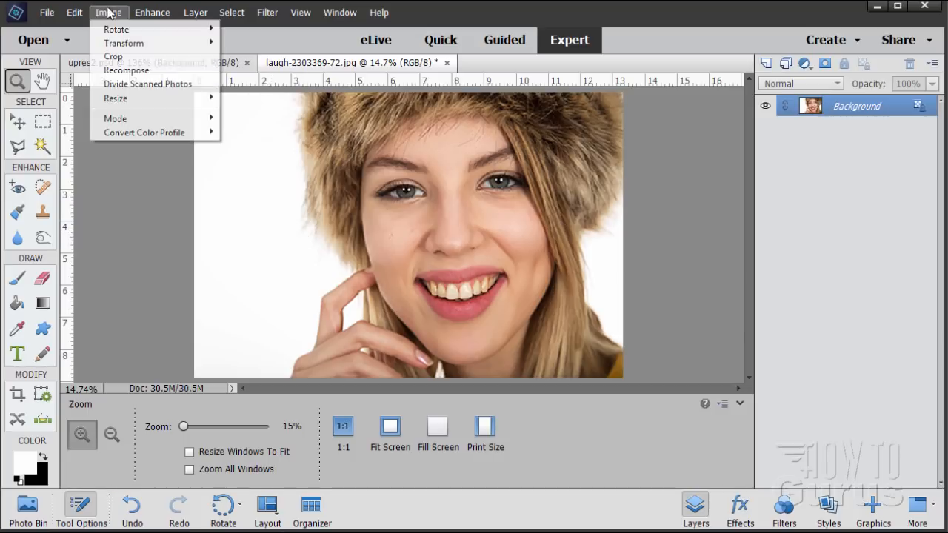
{"action": "mouse_move", "coordinate": [130, 97]}
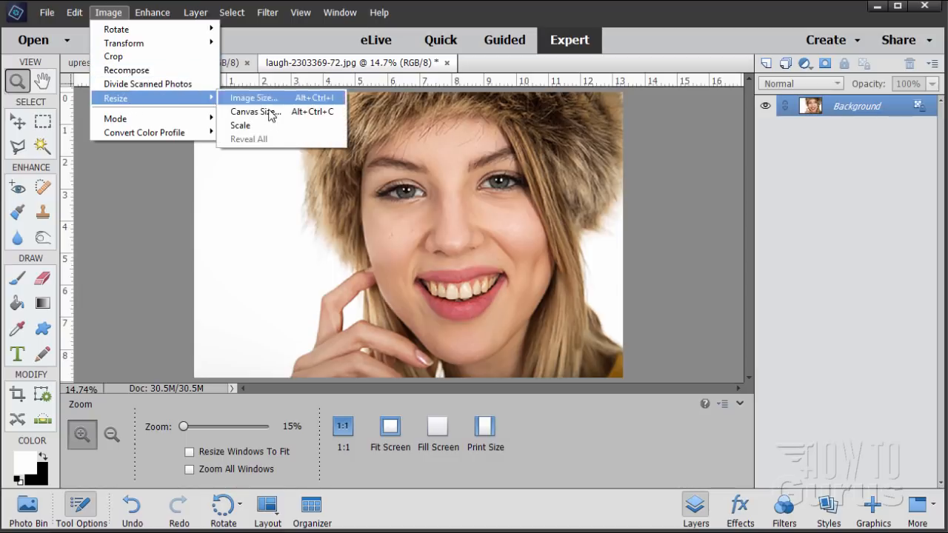
{"action": "left_click", "coordinate": [257, 100]}
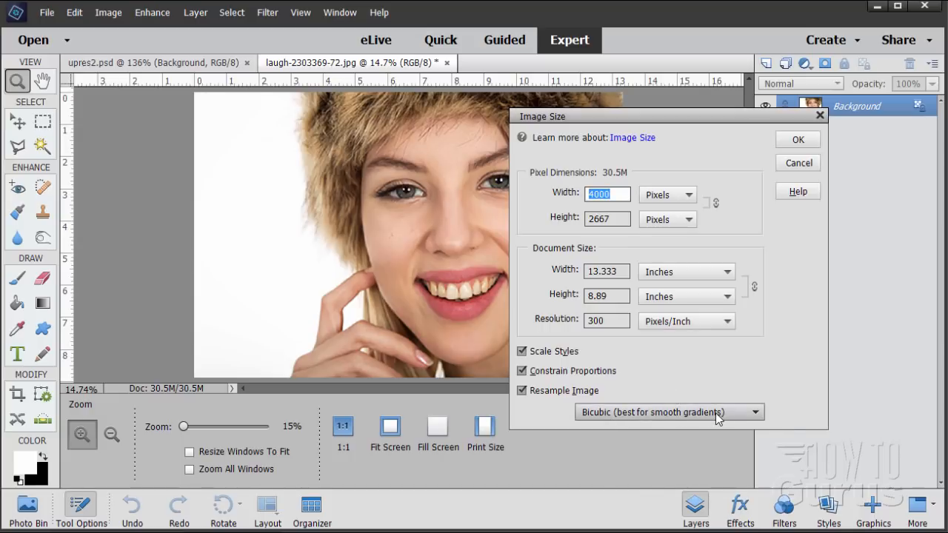
{"action": "left_click", "coordinate": [801, 164]}
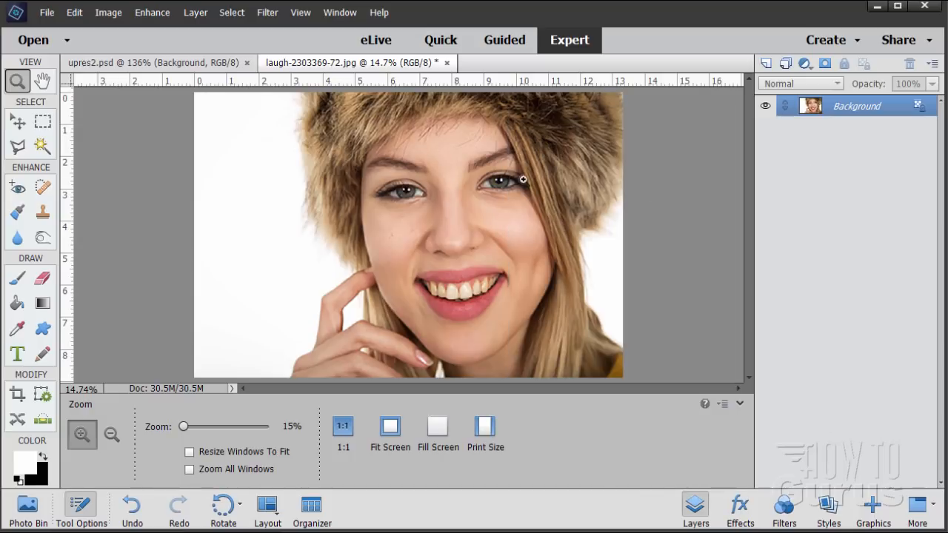
{"action": "left_click", "coordinate": [151, 15]}
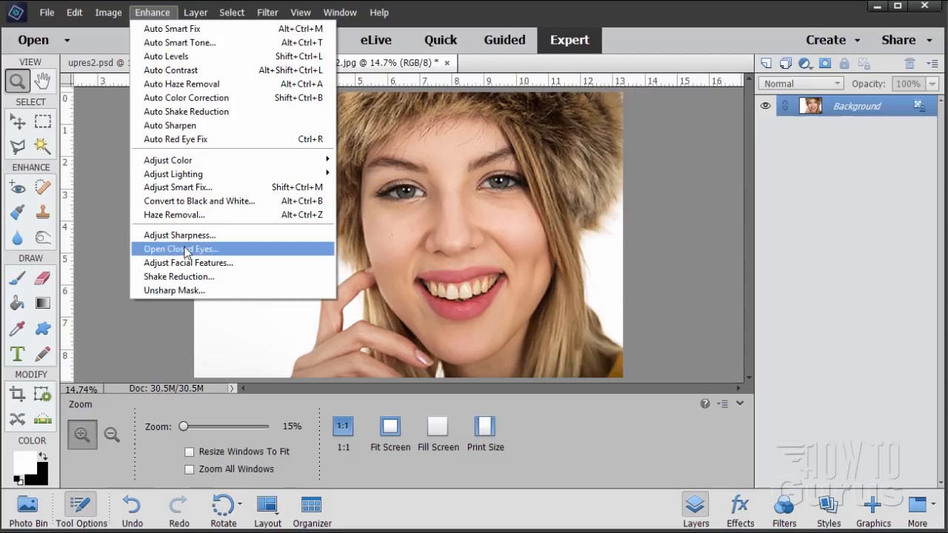
{"action": "left_click", "coordinate": [425, 70]}
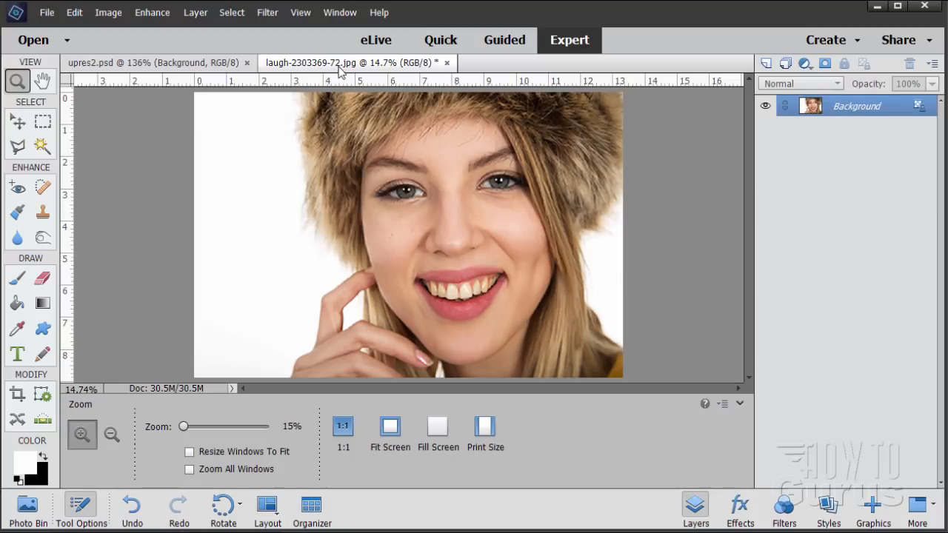
- Close laugh-2303369-72.jpg without saving its changes
{"action": "left_click", "coordinate": [445, 63]}
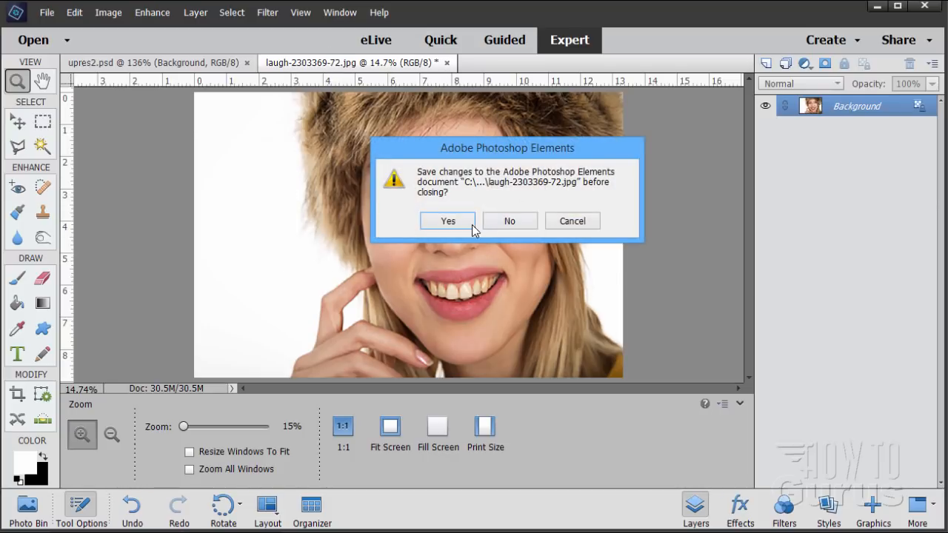
{"action": "left_click", "coordinate": [503, 222]}
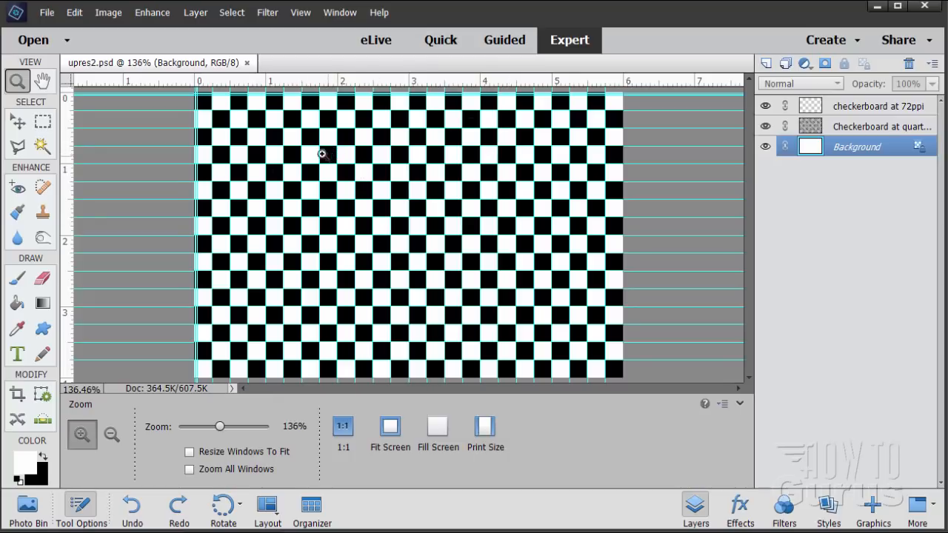
- Check the pixel dimensions and resolution of the checkerboard document in Image Size, then cancel
{"action": "left_click", "coordinate": [97, 13]}
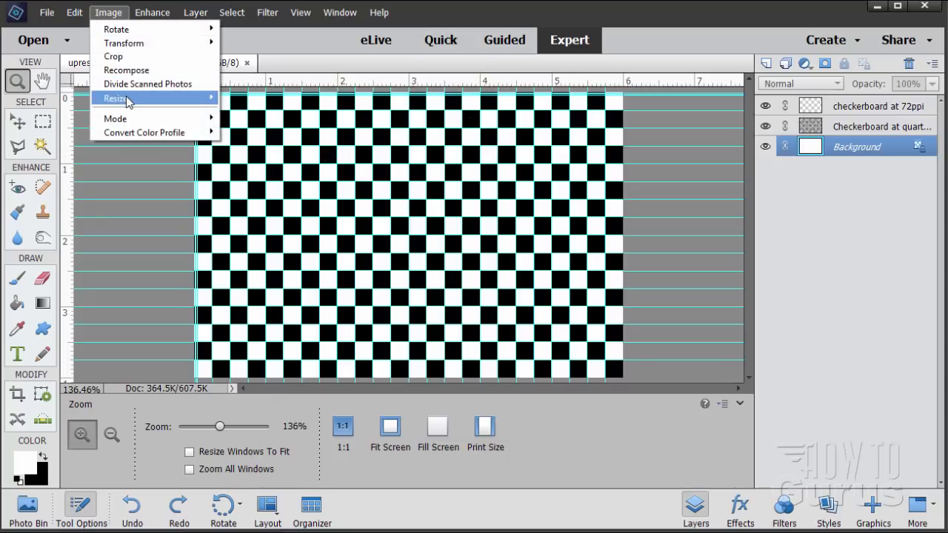
{"action": "mouse_move", "coordinate": [119, 98]}
{"action": "left_click", "coordinate": [230, 99]}
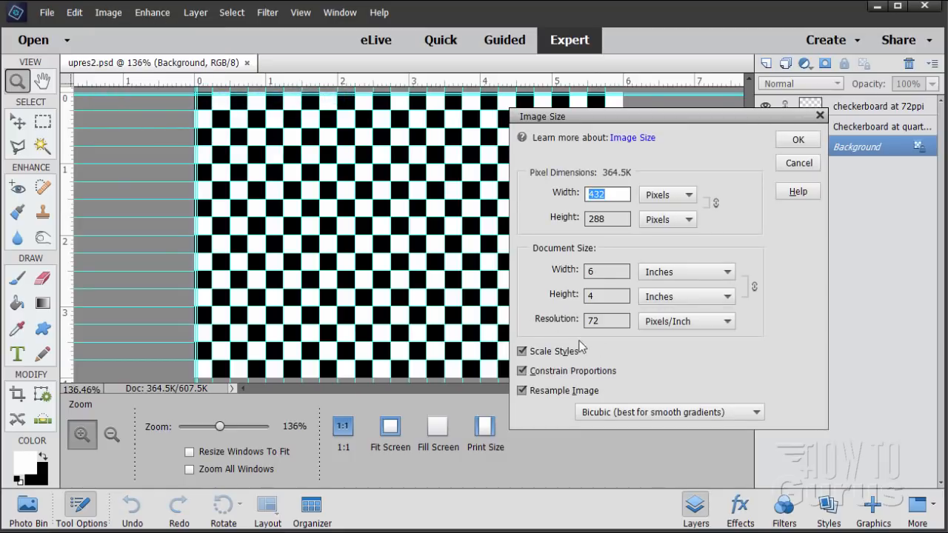
{"action": "left_click", "coordinate": [614, 321]}
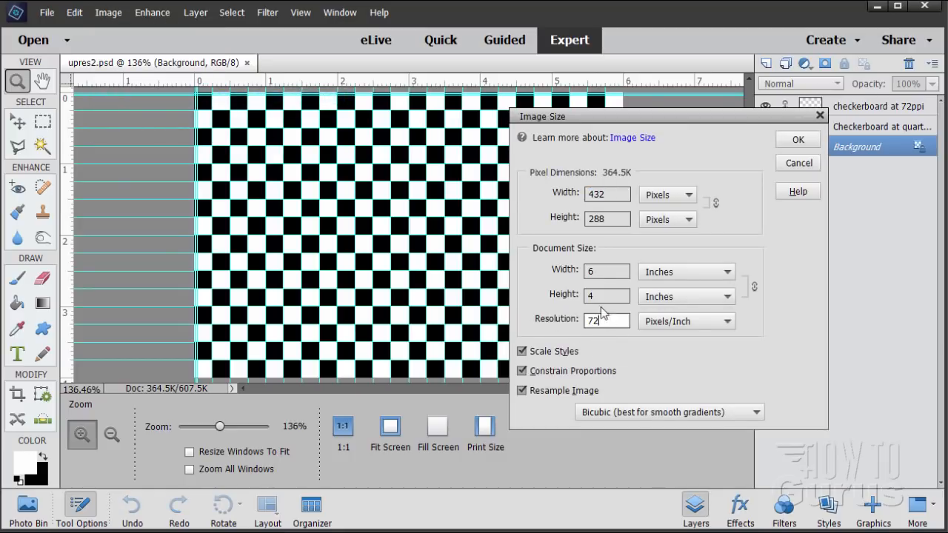
{"action": "left_click", "coordinate": [798, 162]}
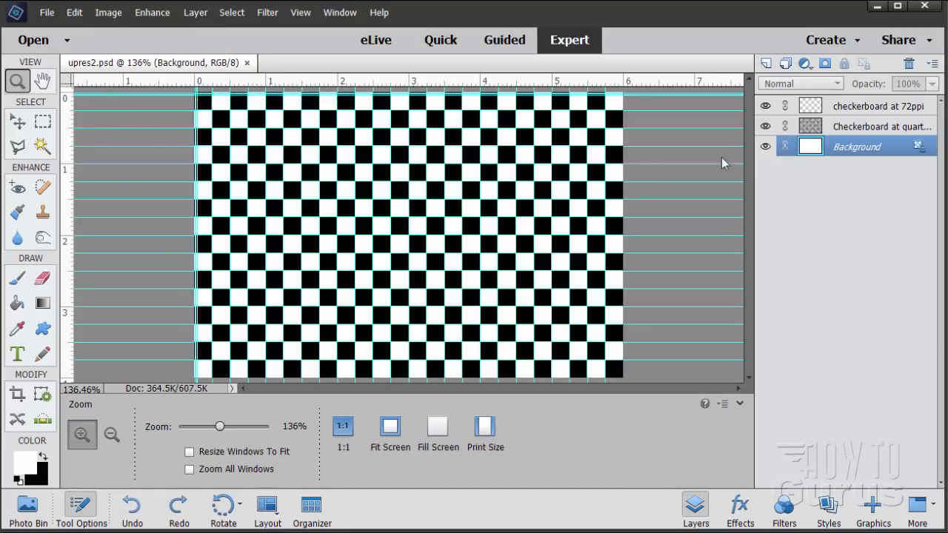
- Examine the tiny checkerboard squares at the document's upper-left corner at 3200% zoom
{"action": "left_click", "coordinate": [196, 100]}
{"action": "left_click", "coordinate": [196, 104]}
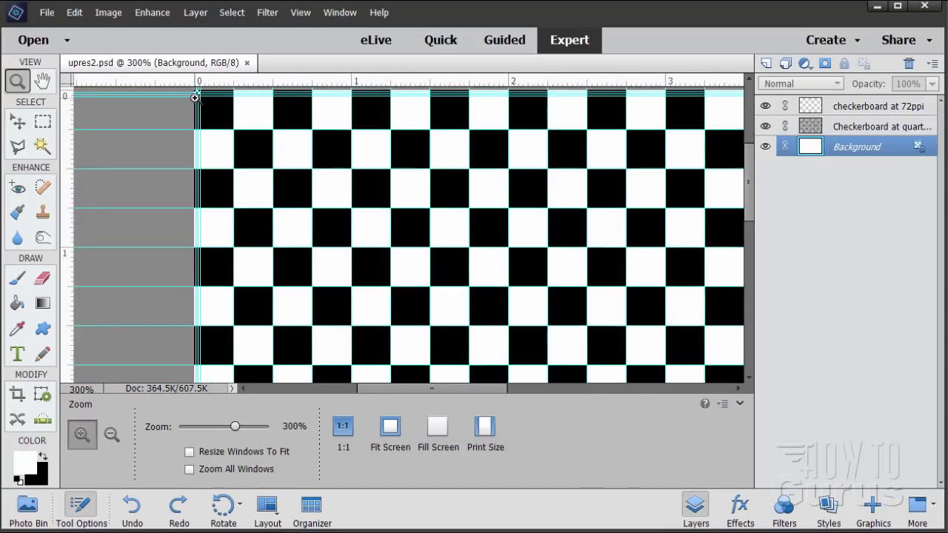
{"action": "left_click", "coordinate": [198, 108]}
{"action": "left_click", "coordinate": [198, 110]}
{"action": "left_click", "coordinate": [198, 111]}
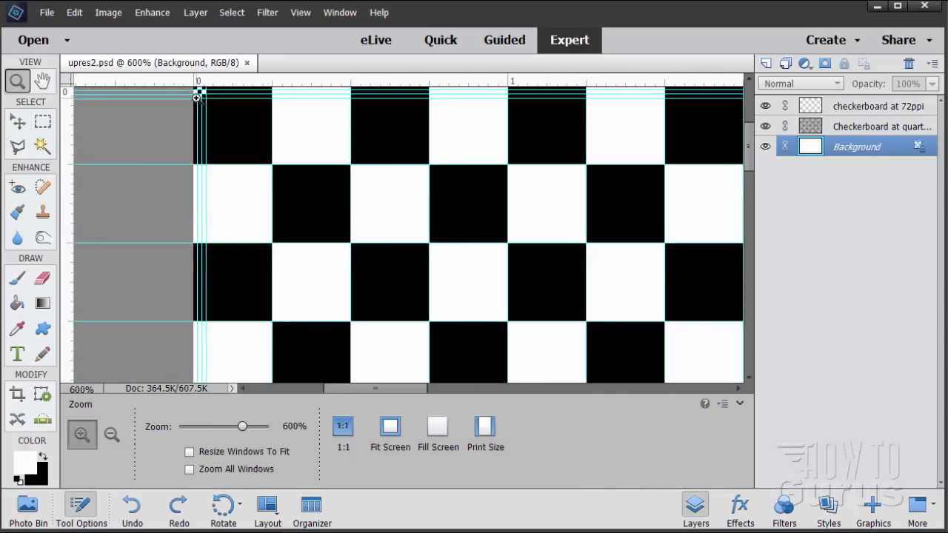
{"action": "left_click", "coordinate": [199, 118]}
{"action": "left_click", "coordinate": [200, 129]}
{"action": "scroll", "coordinate": [203, 153], "scroll_direction": "up", "scroll_amount": 4}
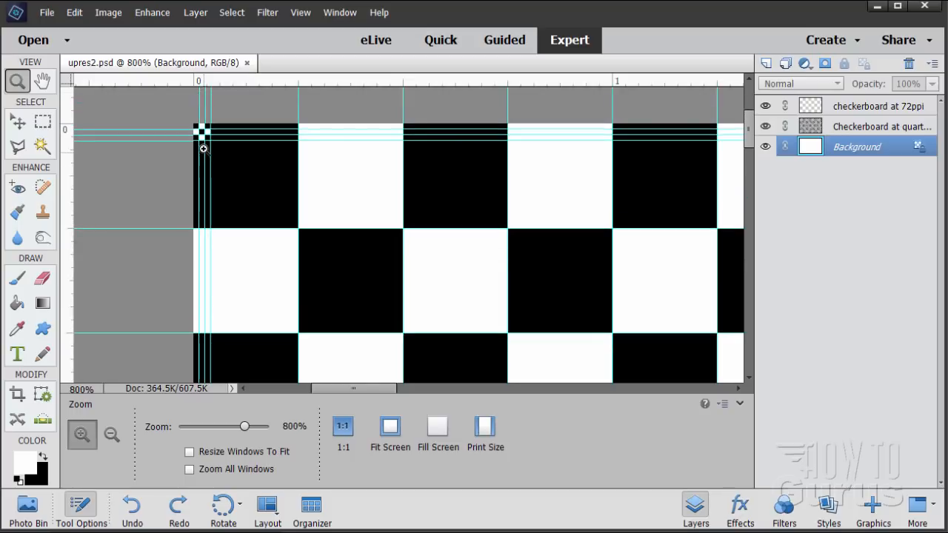
{"action": "left_click", "coordinate": [204, 138]}
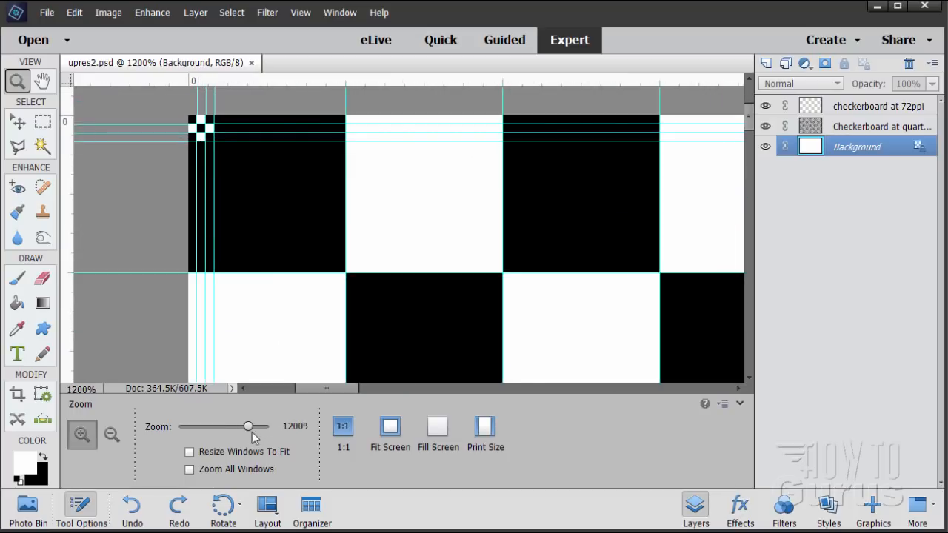
{"action": "left_click_drag", "start_coordinate": [249, 432], "coordinate": [283, 416]}
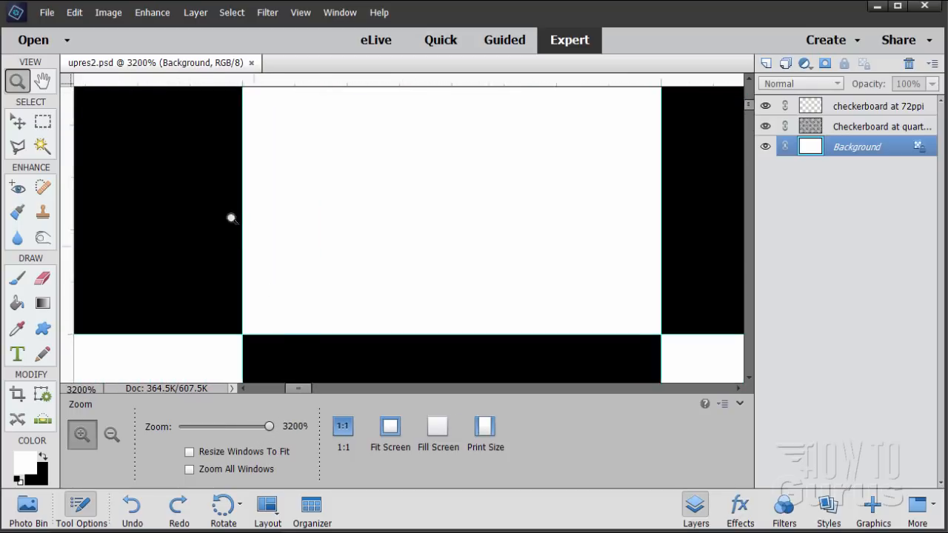
{"action": "left_click_drag", "start_coordinate": [200, 179], "coordinate": [239, 220]}
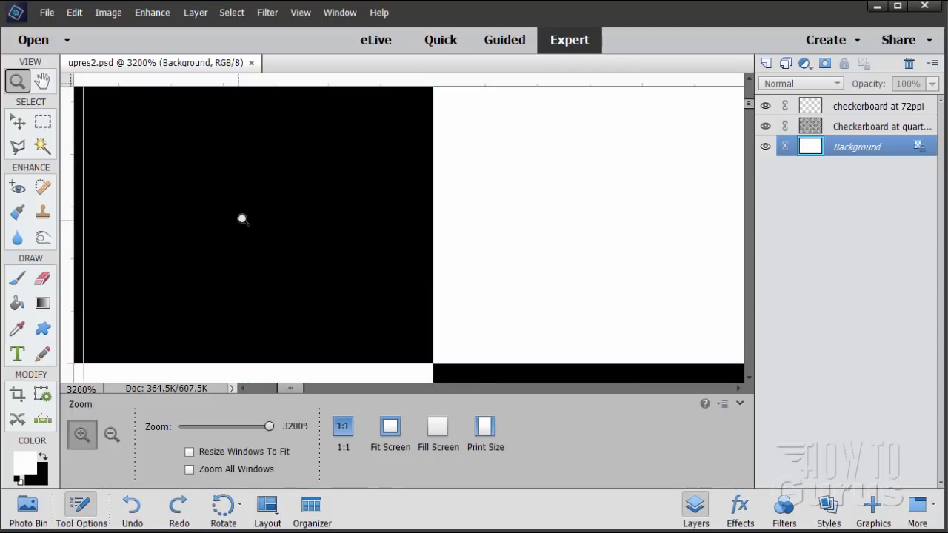
{"action": "left_click_drag", "start_coordinate": [178, 174], "coordinate": [352, 260]}
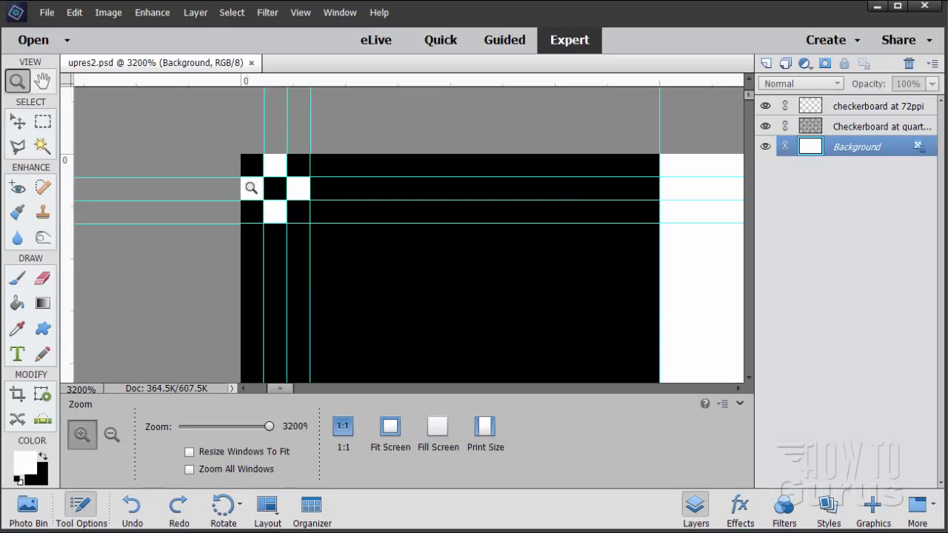
- Set the checkerboard document's resolution to 300 pixels/inch in Image Size
{"action": "left_click", "coordinate": [19, 123]}
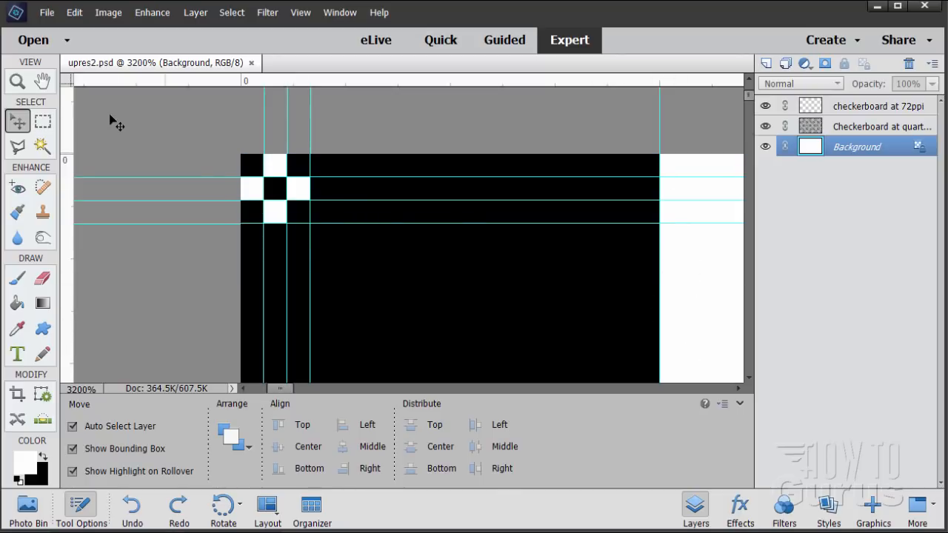
{"action": "left_click", "coordinate": [108, 12]}
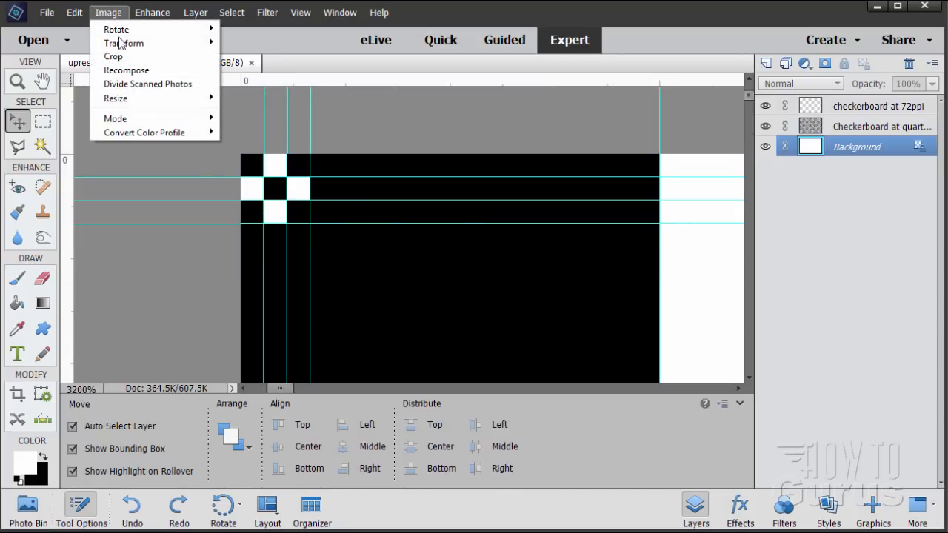
{"action": "mouse_move", "coordinate": [138, 97]}
{"action": "left_click", "coordinate": [230, 99]}
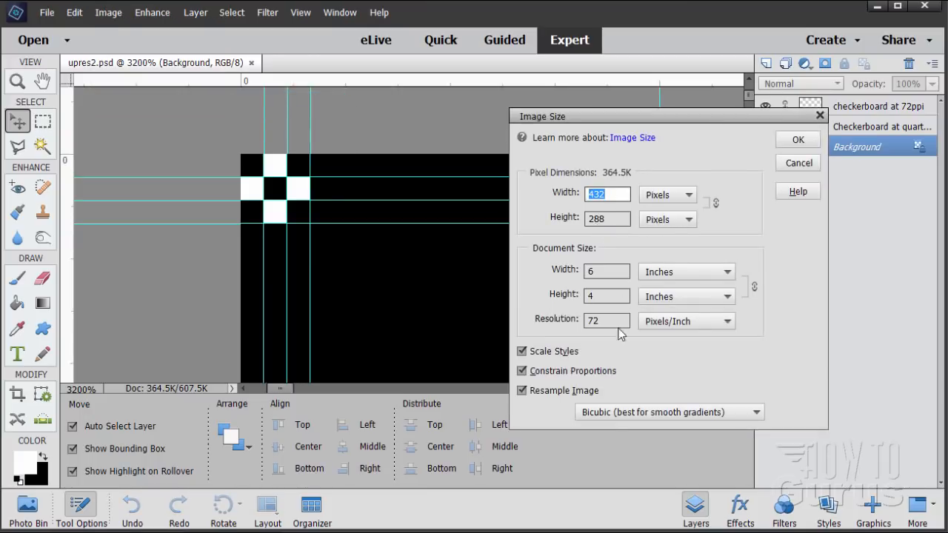
{"action": "left_click", "coordinate": [616, 195]}
{"action": "left_click_drag", "start_coordinate": [618, 321], "coordinate": [550, 330]}
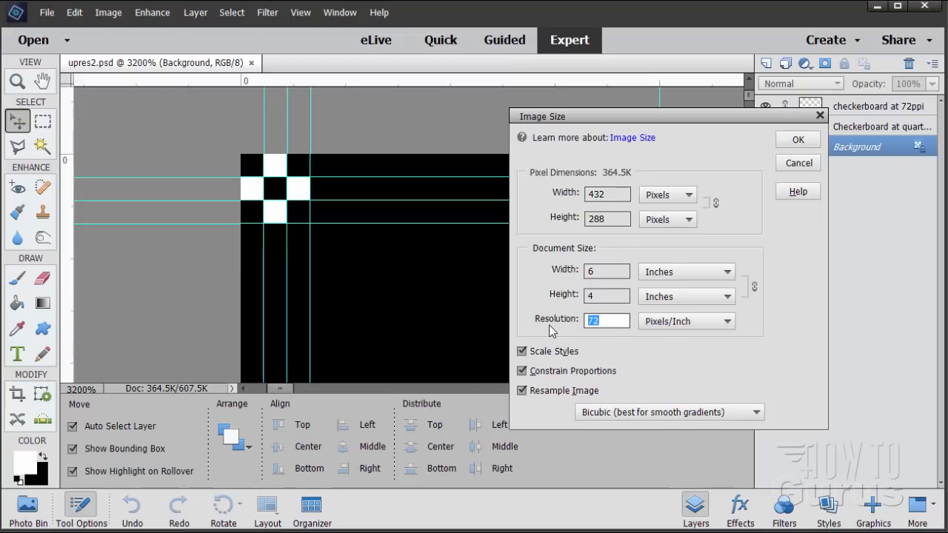
{"action": "type", "text": "300"}
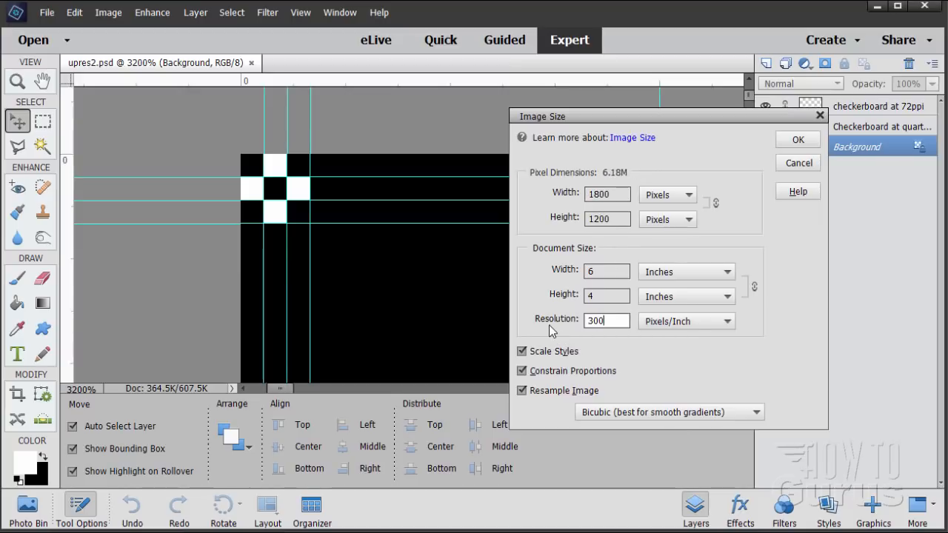
- Set the pixel width to 4000 with Bicubic Smoother (best for enlargement) resampling and apply the resize
{"action": "left_click", "coordinate": [618, 193]}
{"action": "left_click_drag", "start_coordinate": [572, 202], "coordinate": [546, 212]}
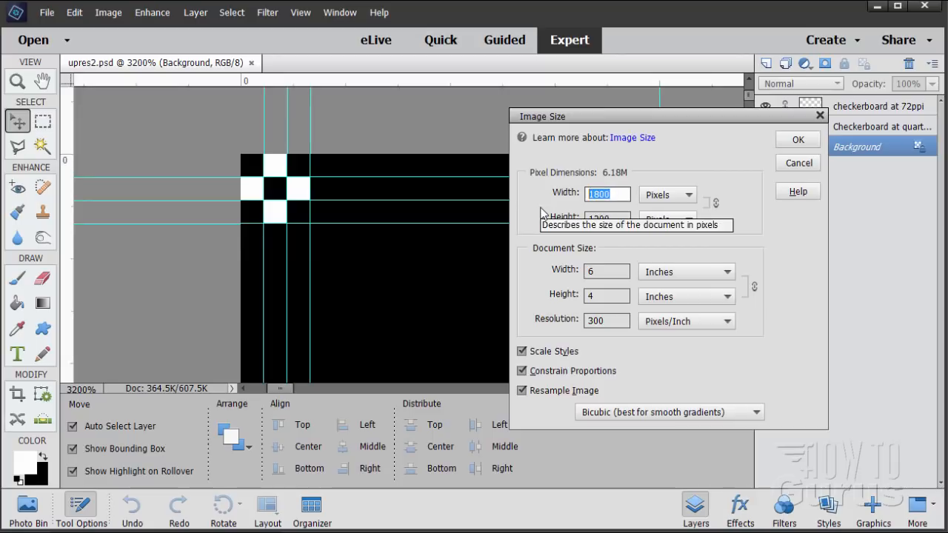
{"action": "type", "text": "4000"}
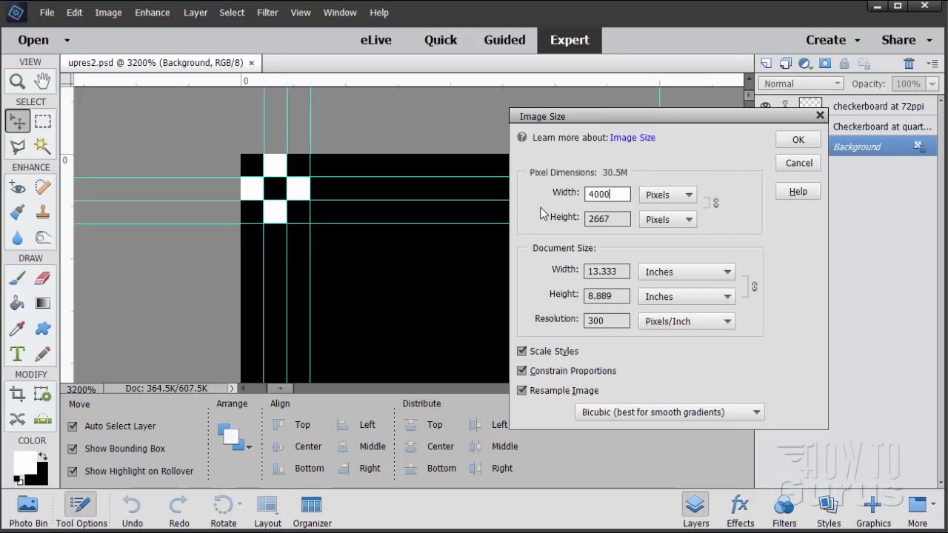
{"action": "left_click", "coordinate": [638, 412]}
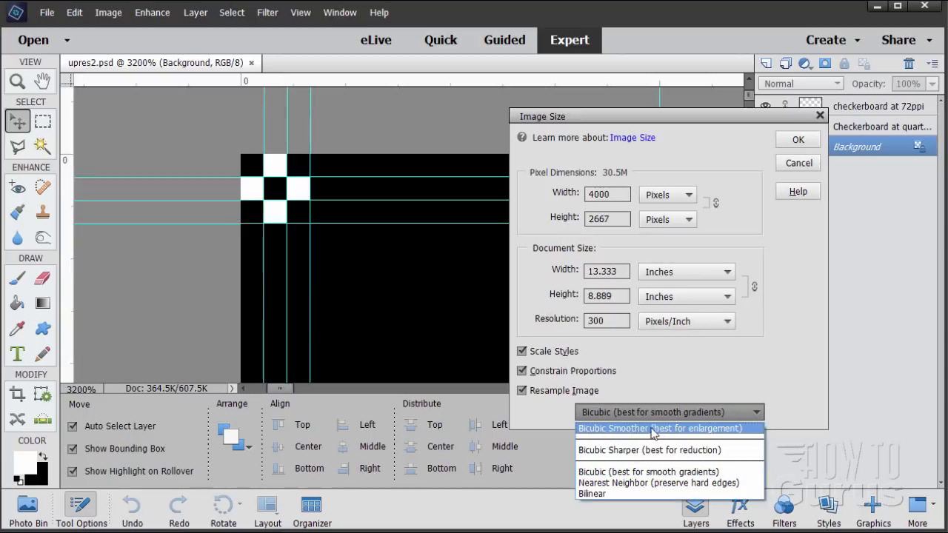
{"action": "left_click", "coordinate": [665, 430]}
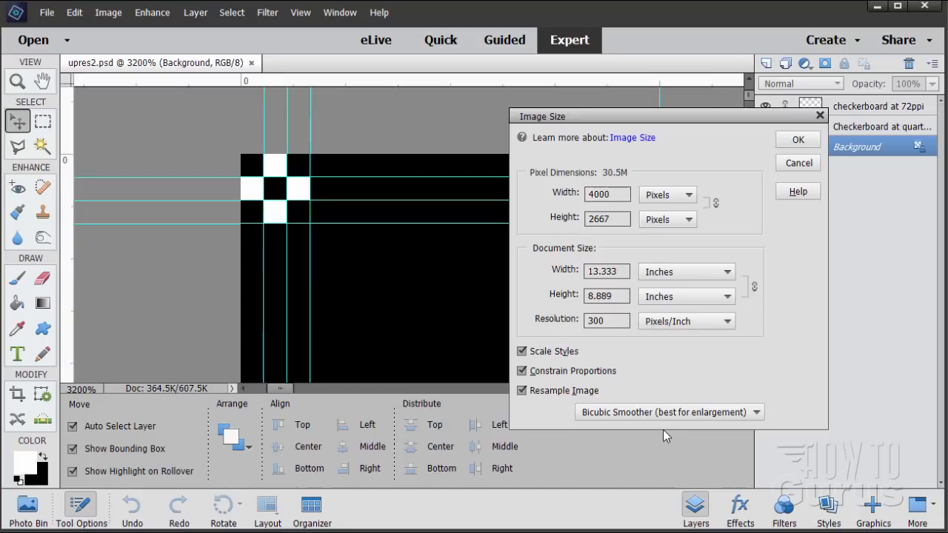
{"action": "left_click", "coordinate": [797, 140]}
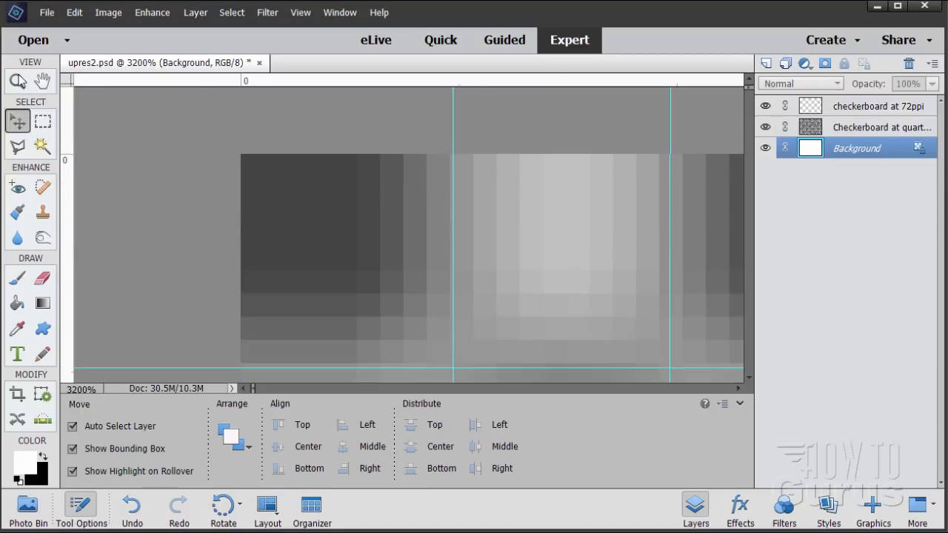
- Examine the edges of the enlarged checkerboard squares down to the large black square
{"action": "key", "text": "z"}
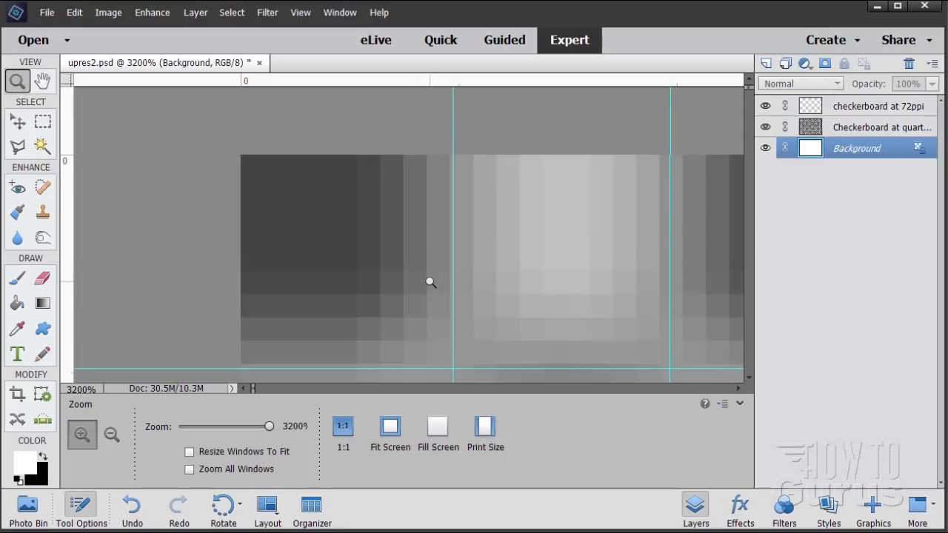
{"action": "left_click", "coordinate": [17, 121]}
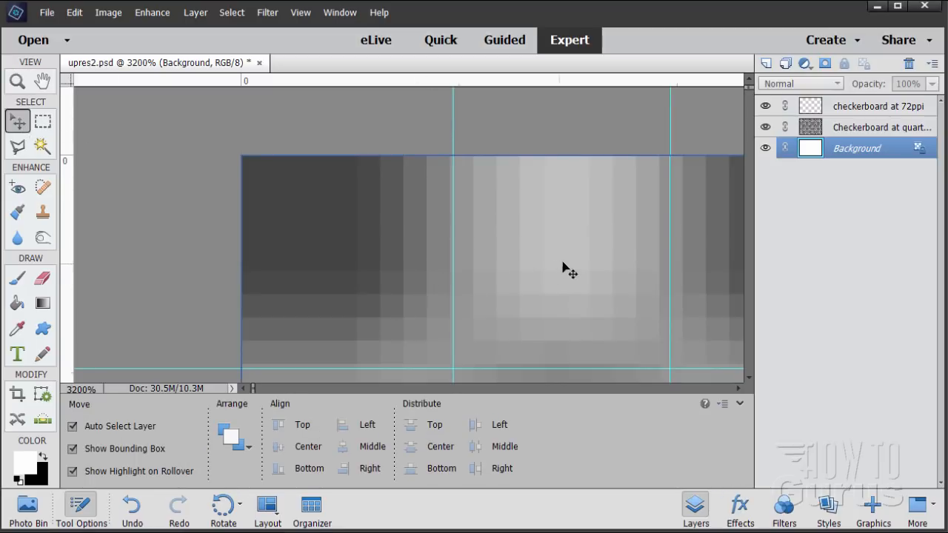
{"action": "scroll", "coordinate": [580, 294], "scroll_direction": "down", "scroll_amount": 5}
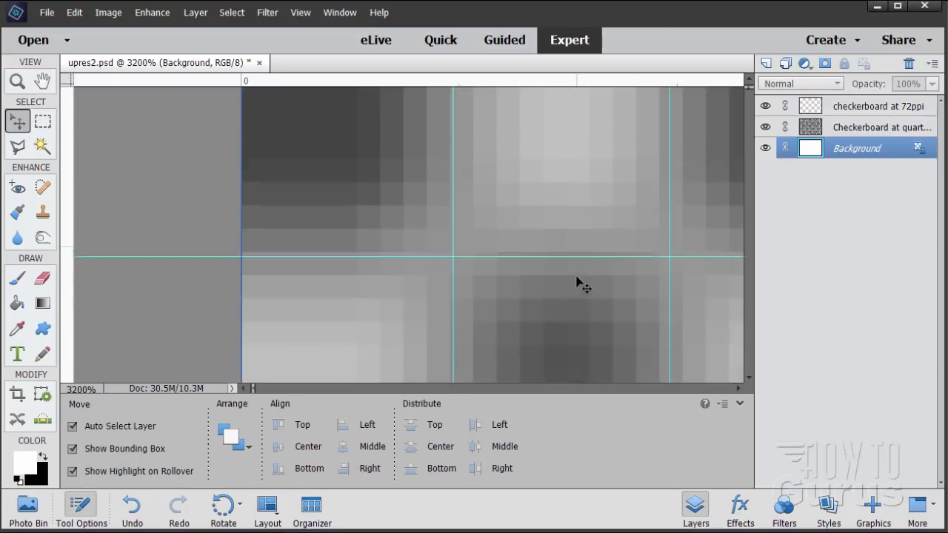
{"action": "scroll", "coordinate": [580, 285], "scroll_direction": "down", "scroll_amount": 10}
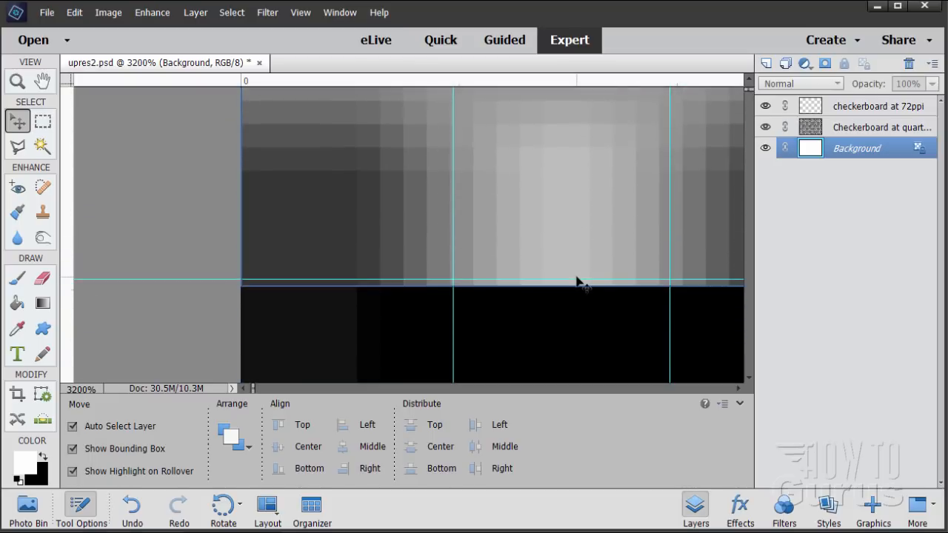
- Examine the blurred tiny squares at the checkerboard's upper-left corner at 3200%, 669% and 1200% zoom
{"action": "scroll", "coordinate": [581, 285], "scroll_direction": "up", "scroll_amount": 5}
{"action": "scroll", "coordinate": [580, 284], "scroll_direction": "up", "scroll_amount": 8}
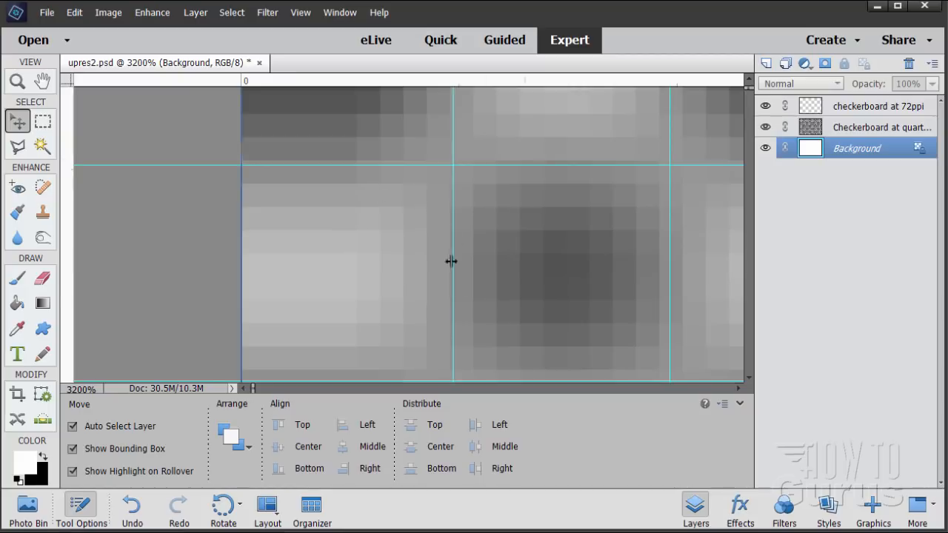
{"action": "scroll", "coordinate": [604, 282], "scroll_direction": "up", "scroll_amount": 3}
{"action": "scroll", "coordinate": [607, 286], "scroll_direction": "up", "scroll_amount": 6}
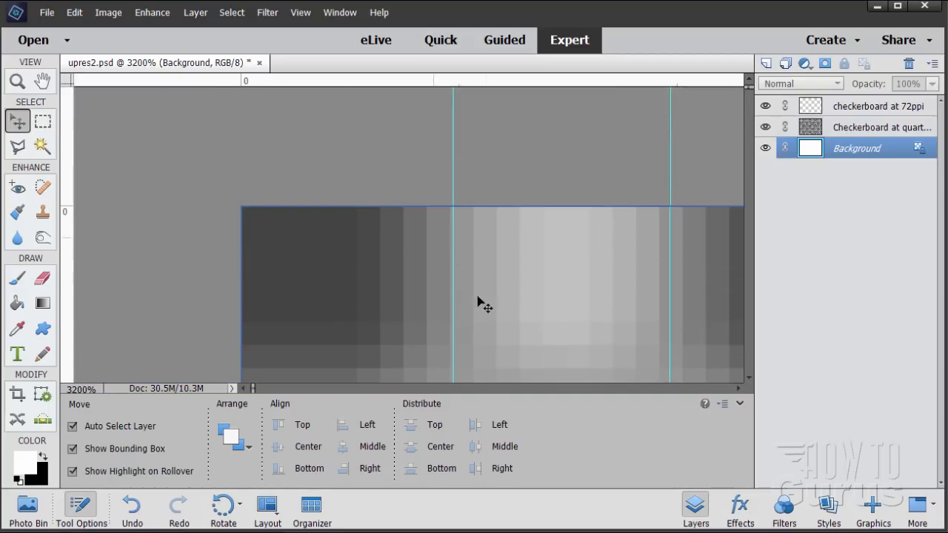
{"action": "scroll", "coordinate": [540, 311], "scroll_direction": "down", "scroll_amount": 3}
{"action": "left_click", "coordinate": [17, 82]}
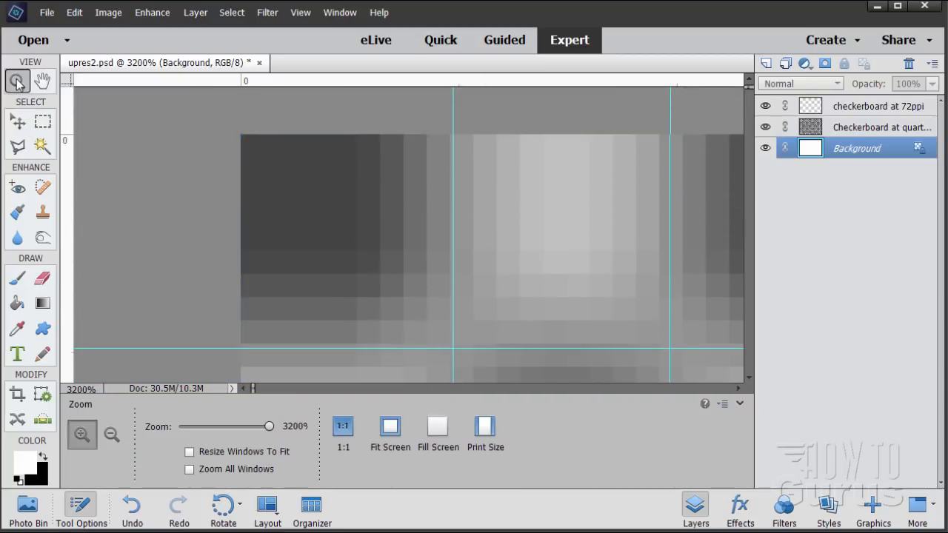
{"action": "left_click_drag", "start_coordinate": [269, 434], "coordinate": [243, 433]}
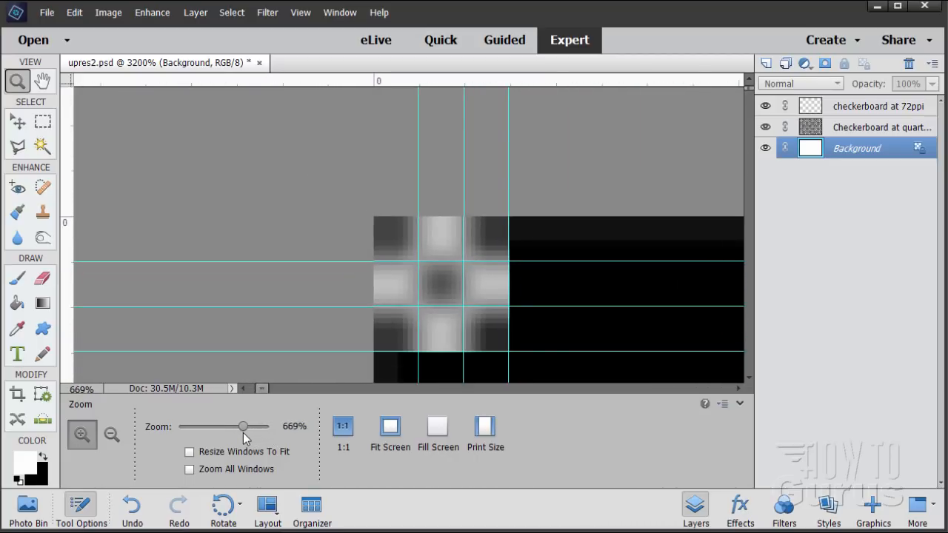
{"action": "left_click_drag", "start_coordinate": [607, 373], "coordinate": [469, 266]}
{"action": "scroll", "coordinate": [220, 197], "scroll_direction": "down", "scroll_amount": 1}
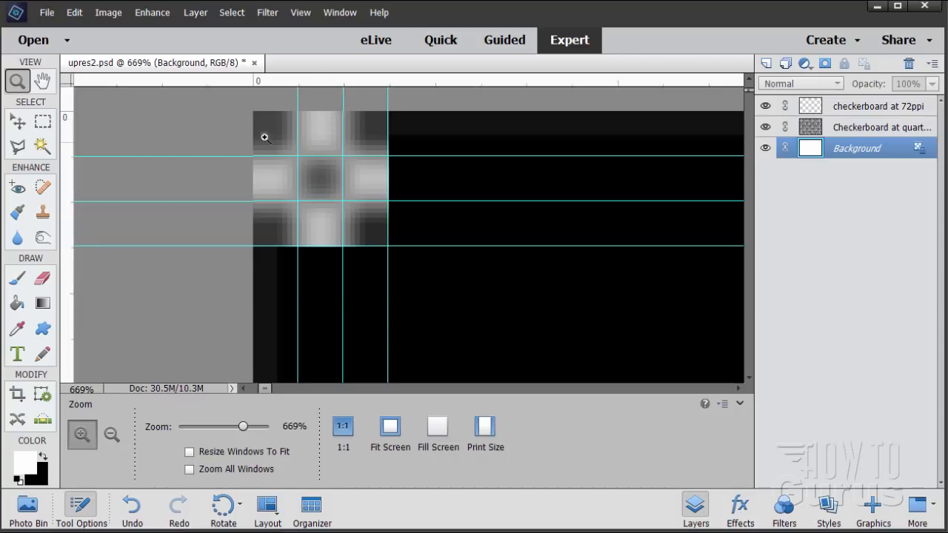
{"action": "left_click_drag", "start_coordinate": [311, 144], "coordinate": [311, 142]}
{"action": "scroll", "coordinate": [311, 143], "scroll_direction": "up", "scroll_amount": 3}
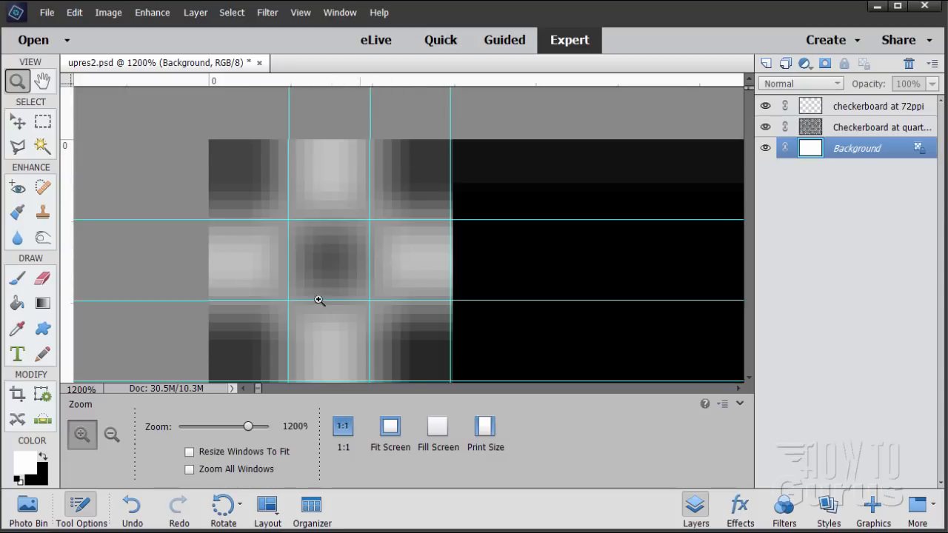
{"action": "scroll", "coordinate": [318, 299], "scroll_direction": "down", "scroll_amount": 1}
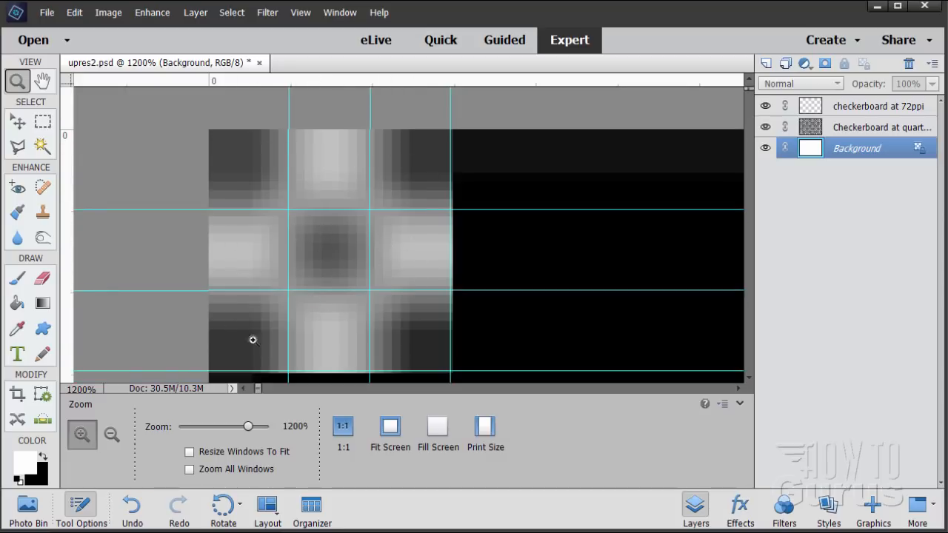
- Examine the blurred edge between the first large black and white squares, then return to the tiny squares
{"action": "left_click", "coordinate": [18, 123]}
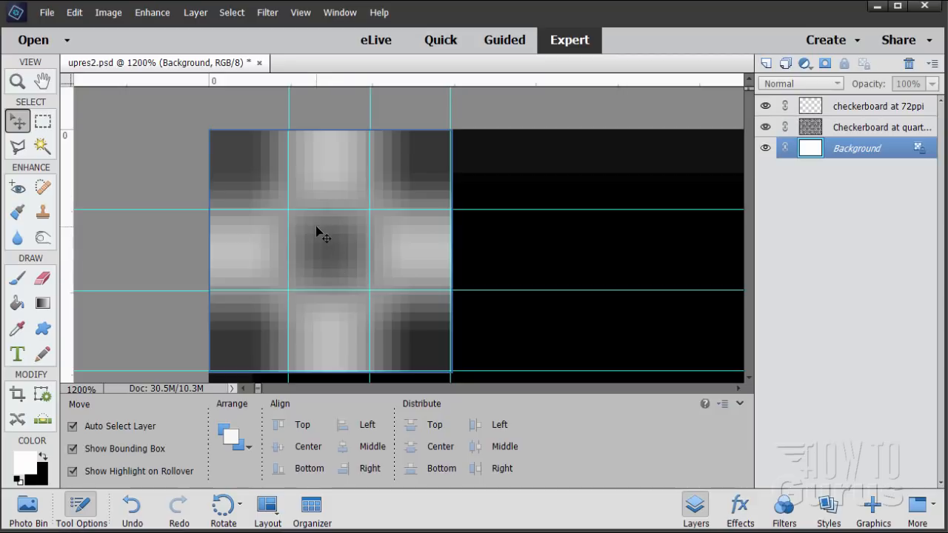
{"action": "left_click_drag", "start_coordinate": [560, 262], "coordinate": [261, 241]}
{"action": "left_click_drag", "start_coordinate": [511, 239], "coordinate": [351, 249]}
{"action": "mouse_move", "coordinate": [610, 243]}
{"action": "left_mouse_down"}
{"action": "mouse_move", "coordinate": [404, 229]}
{"action": "mouse_move", "coordinate": [240, 234]}
{"action": "left_mouse_up"}
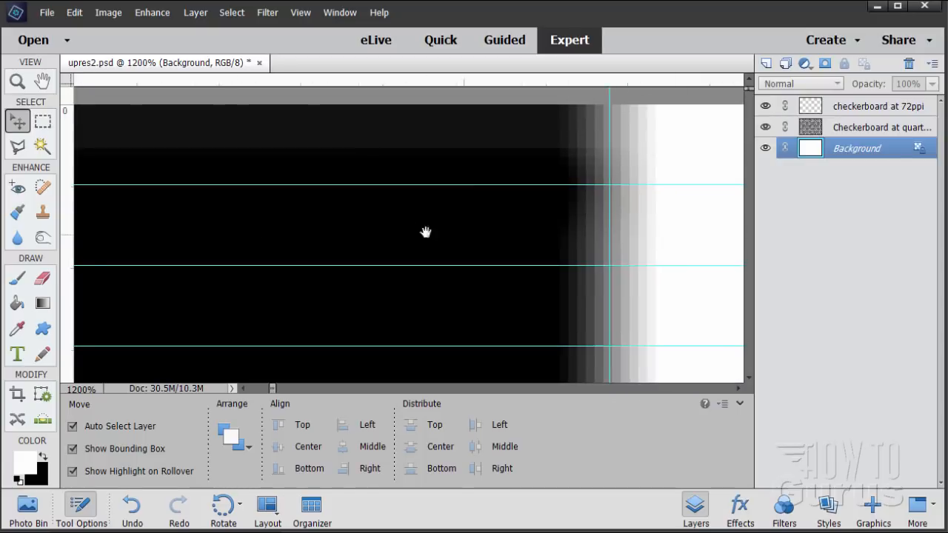
{"action": "left_click_drag", "start_coordinate": [504, 230], "coordinate": [277, 220]}
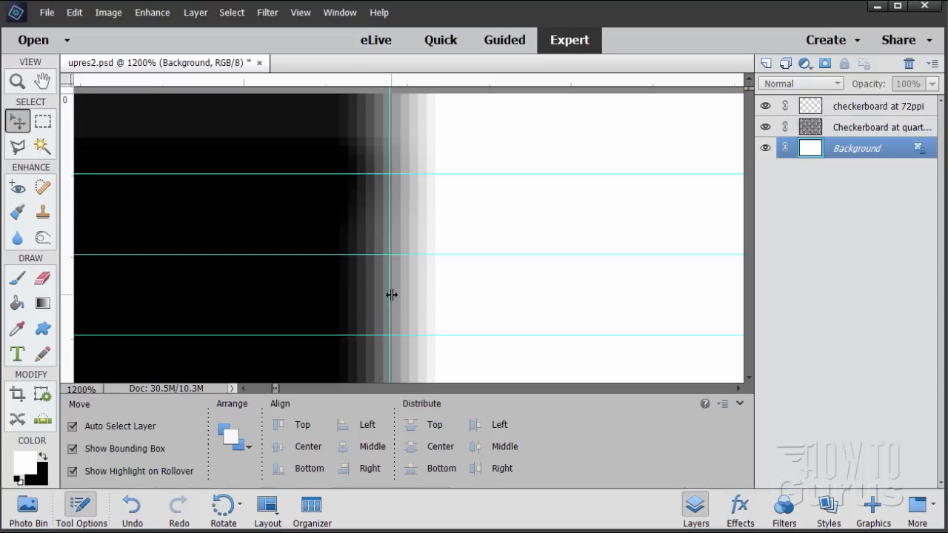
{"action": "left_click_drag", "start_coordinate": [186, 280], "coordinate": [487, 286]}
{"action": "left_click_drag", "start_coordinate": [405, 319], "coordinate": [433, 323]}
{"action": "left_click_drag", "start_coordinate": [281, 309], "coordinate": [436, 316]}
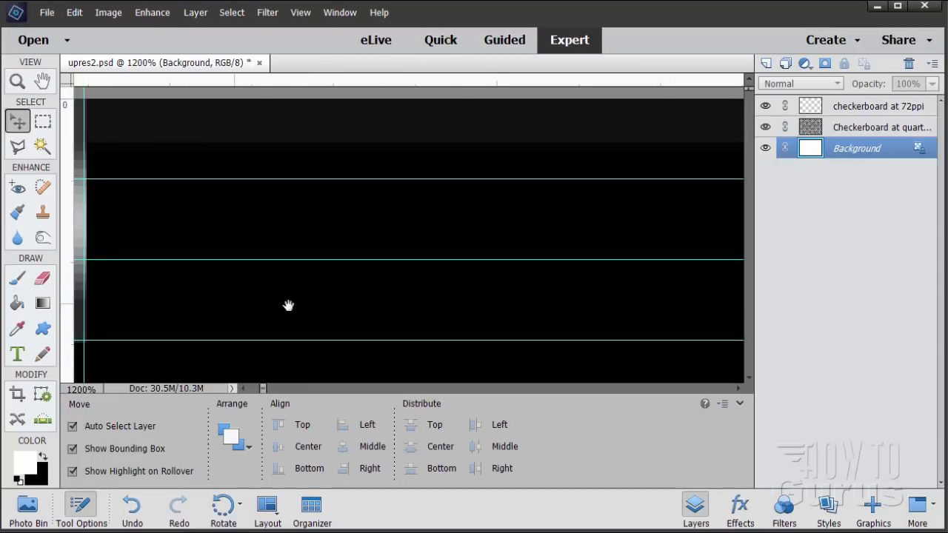
{"action": "left_click_drag", "start_coordinate": [241, 303], "coordinate": [437, 303]}
{"action": "left_click_drag", "start_coordinate": [337, 309], "coordinate": [466, 321]}
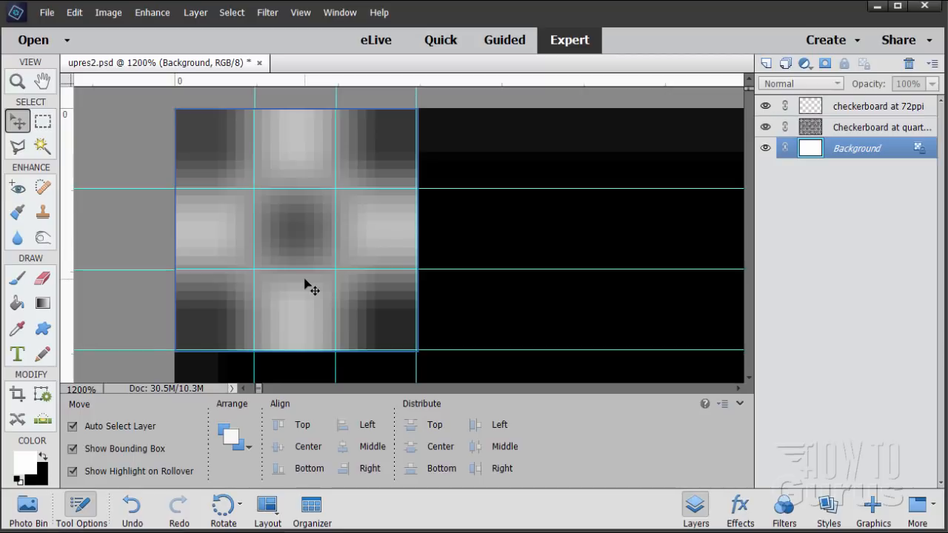
{"action": "left_click", "coordinate": [153, 13]}
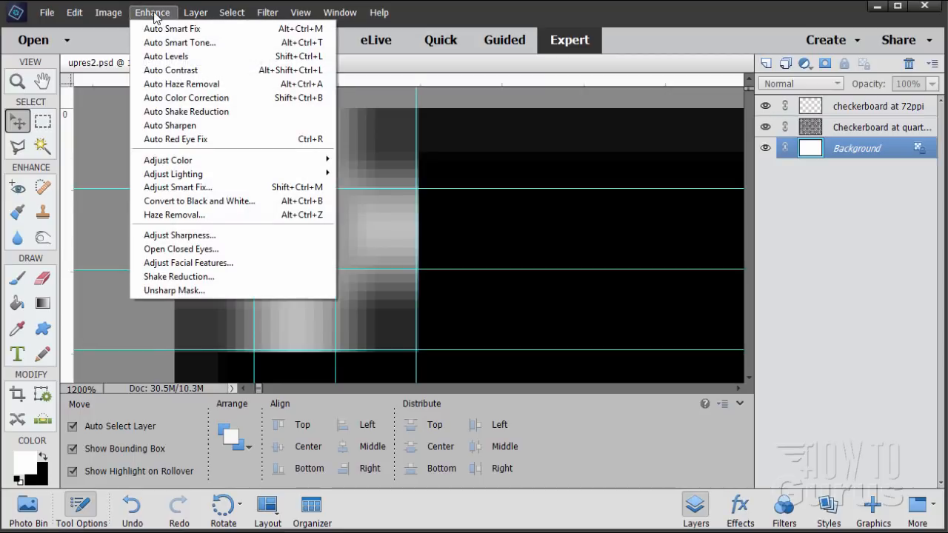
{"action": "left_click", "coordinate": [192, 235]}
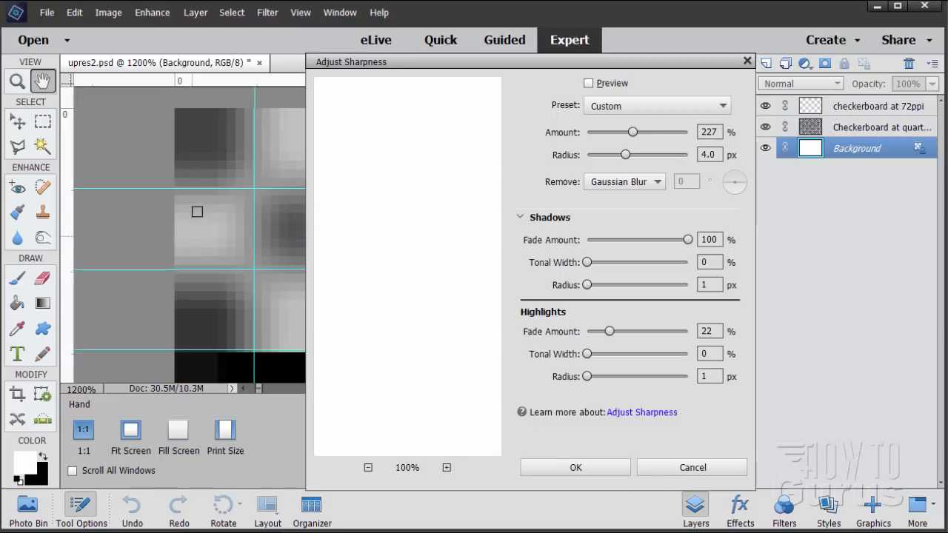
{"action": "left_click", "coordinate": [367, 467]}
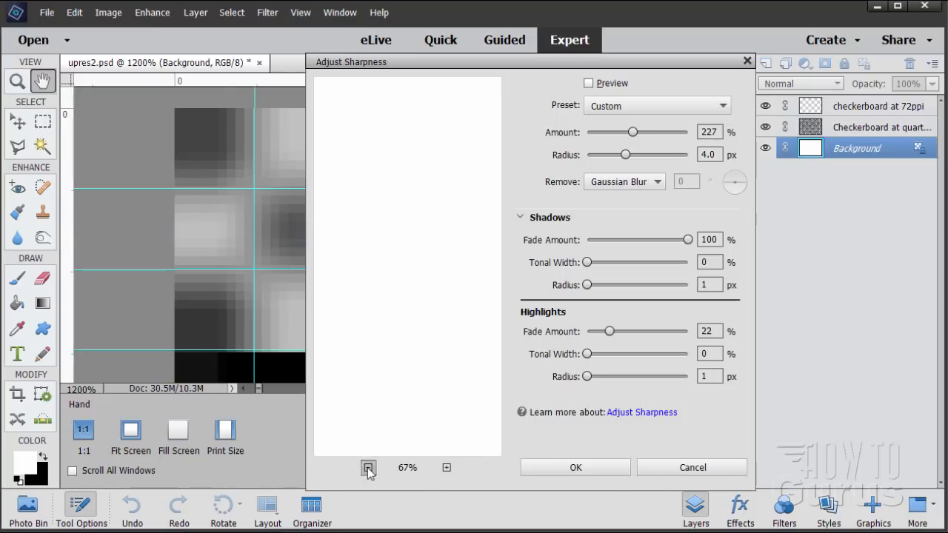
{"action": "left_click", "coordinate": [368, 467]}
{"action": "left_click", "coordinate": [368, 467]}
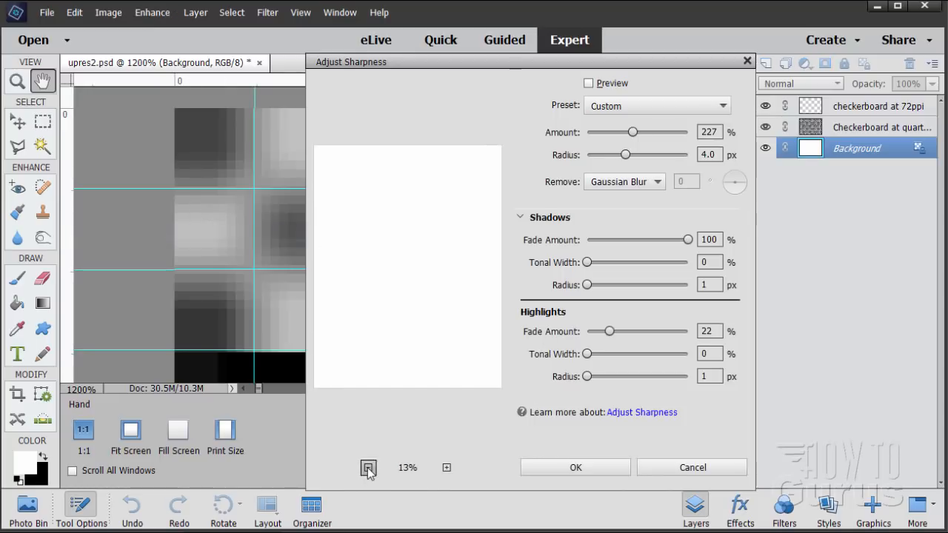
{"action": "left_click", "coordinate": [368, 467]}
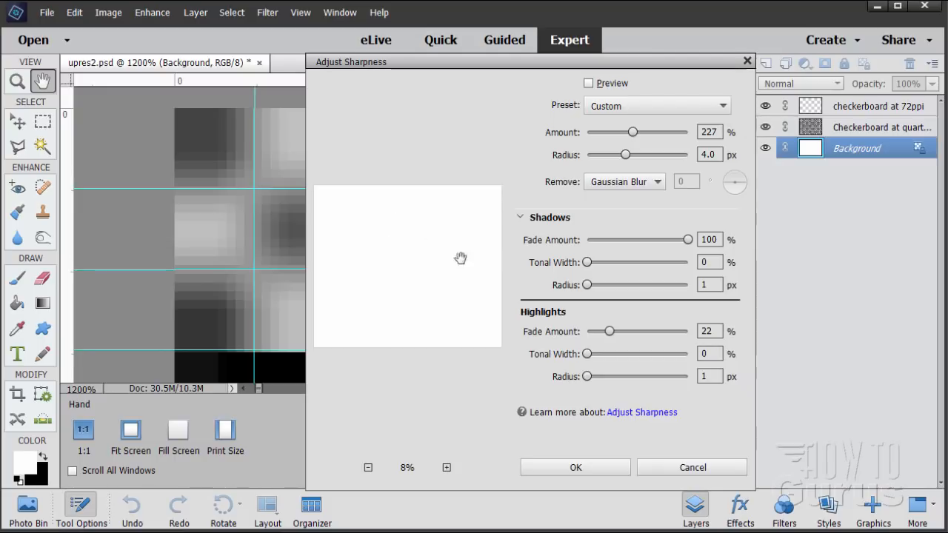
{"action": "left_click", "coordinate": [666, 471]}
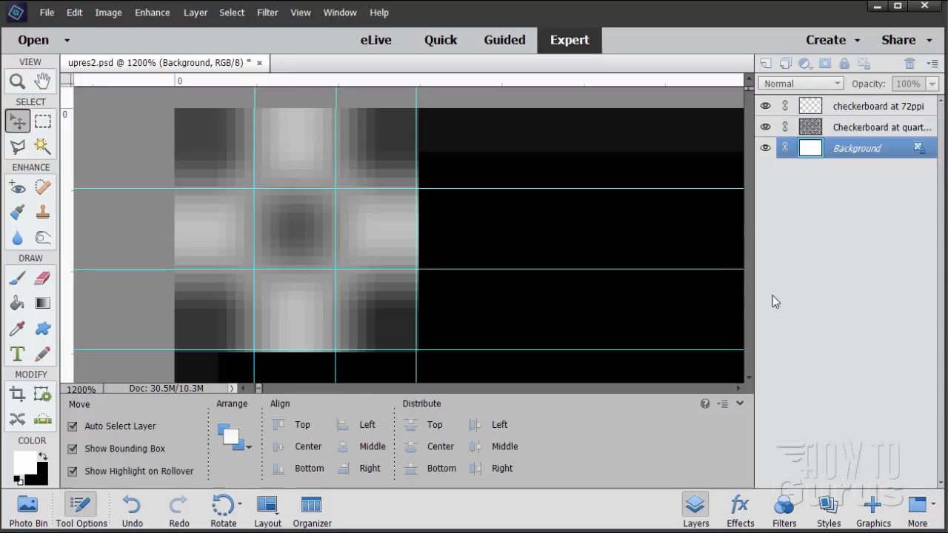
- Merge both checkerboard layers and the Background into a single layer
{"action": "left_click", "coordinate": [853, 103]}
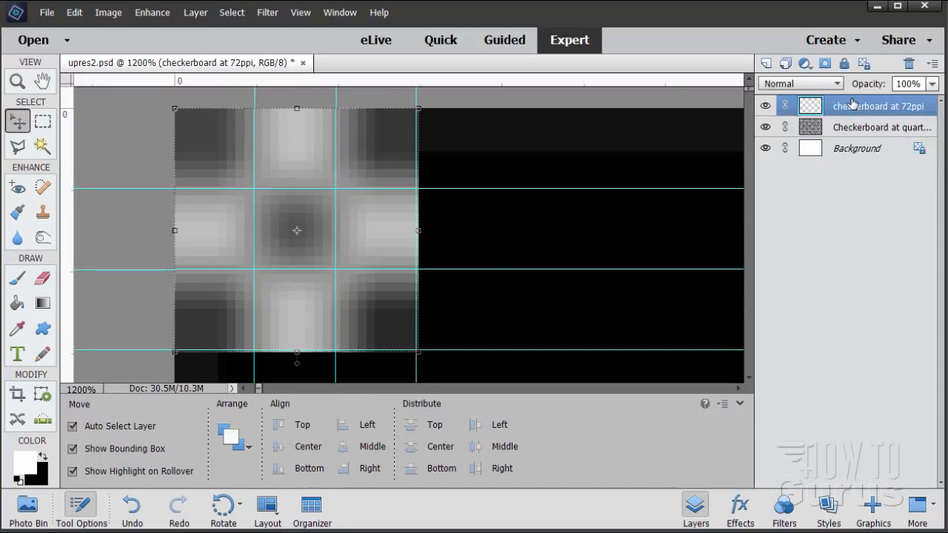
{"action": "left_click", "coordinate": [842, 151], "text": "shift"}
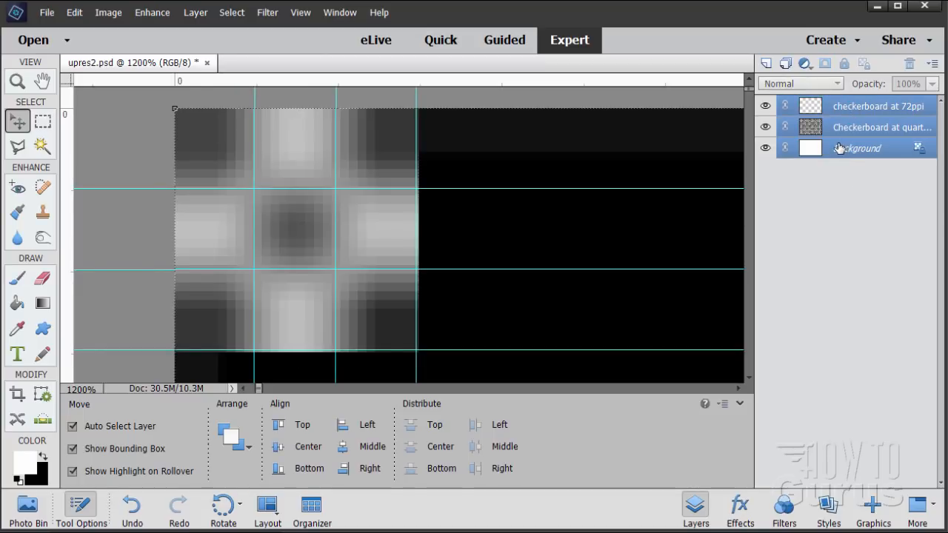
{"action": "right_click", "coordinate": [836, 151]}
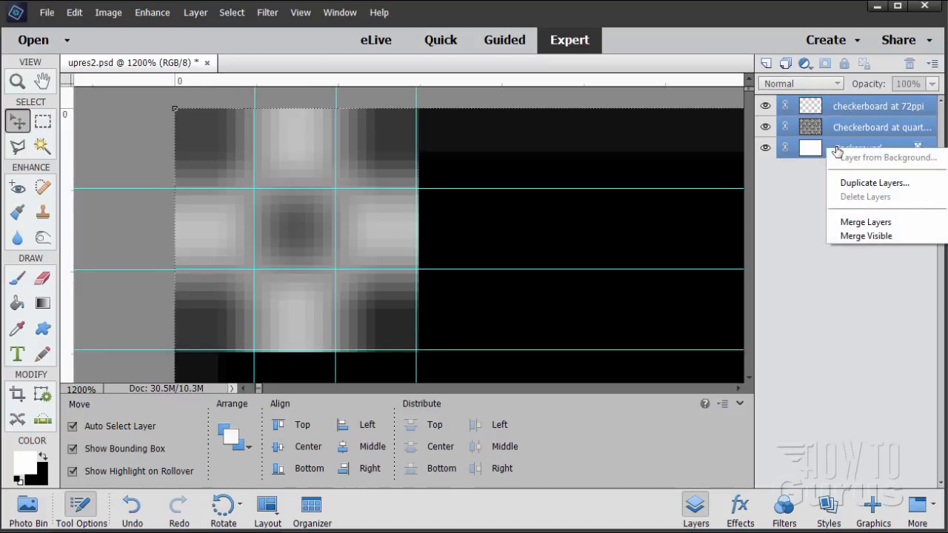
{"action": "left_click", "coordinate": [844, 222]}
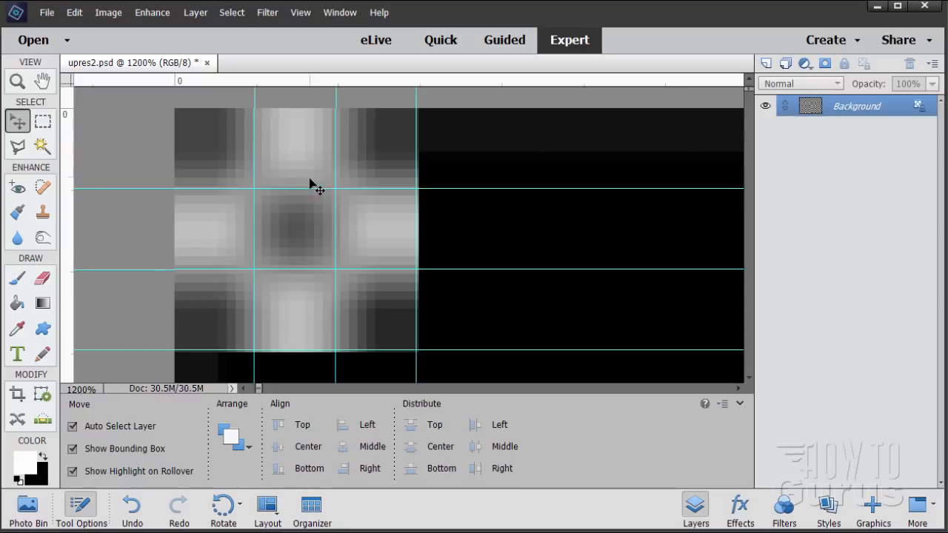
- Open Adjust Sharpness for the merged Background and compare the tiny squares with the document preview on and off
{"action": "left_click", "coordinate": [153, 13]}
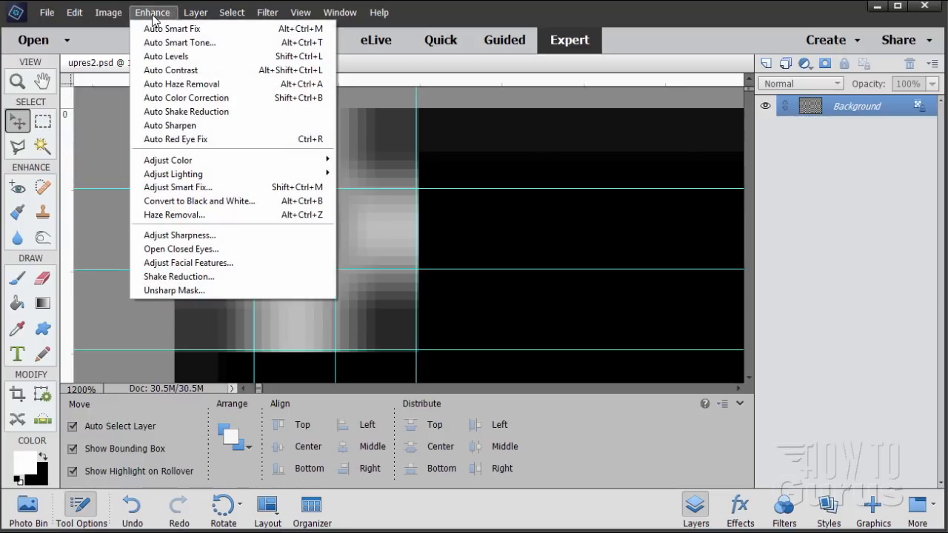
{"action": "left_click", "coordinate": [178, 235]}
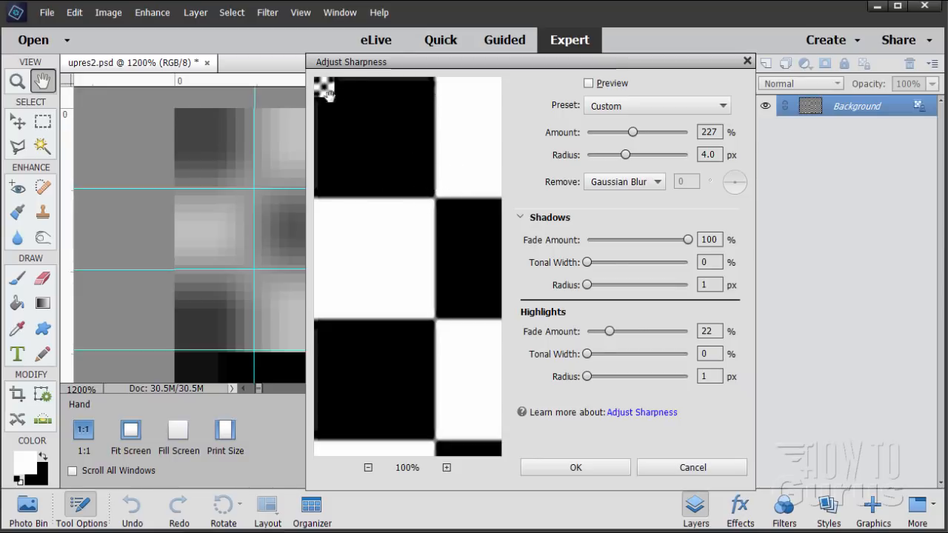
{"action": "left_click", "coordinate": [589, 84]}
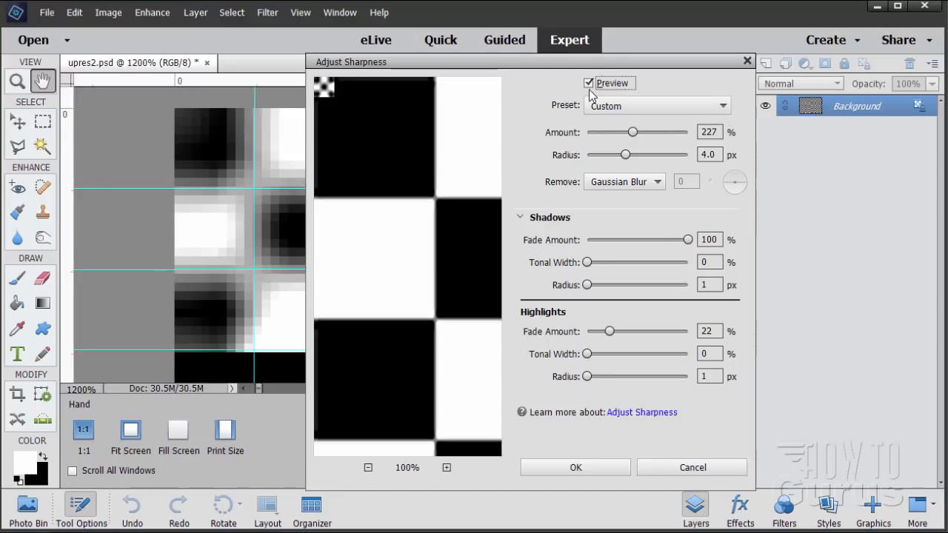
{"action": "left_click", "coordinate": [592, 88]}
{"action": "left_click", "coordinate": [590, 86]}
{"action": "left_click", "coordinate": [590, 85]}
{"action": "left_click", "coordinate": [590, 85]}
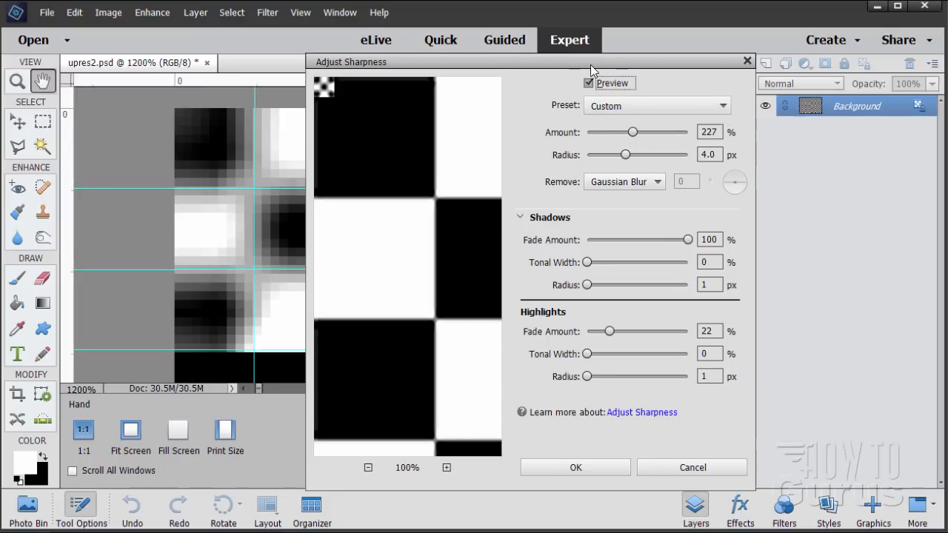
- Uncover more of the tiny squares and set the sharpening Amount to 270% and Radius to 4.4 px
{"action": "left_click_drag", "start_coordinate": [592, 65], "coordinate": [690, 68]}
{"action": "left_click_drag", "start_coordinate": [730, 130], "coordinate": [690, 185]}
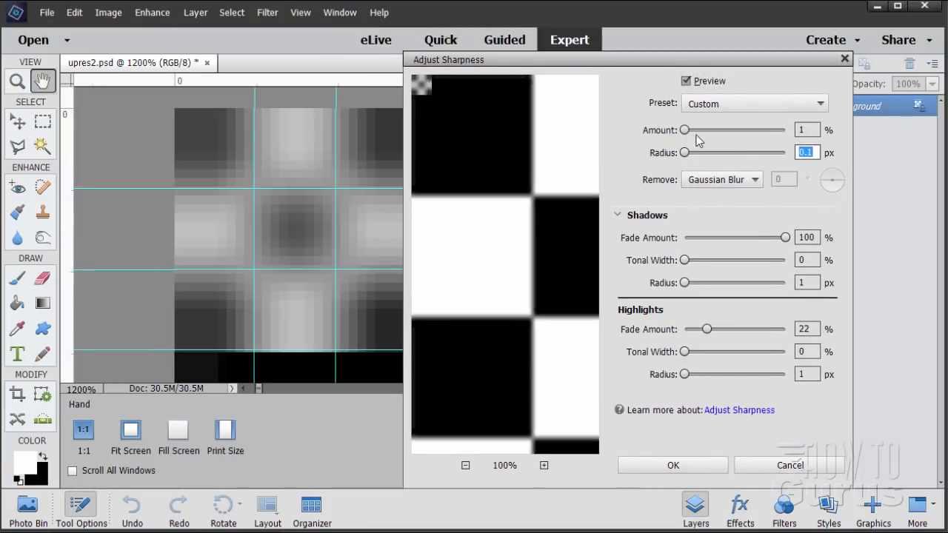
{"action": "left_click_drag", "start_coordinate": [687, 132], "coordinate": [728, 132]}
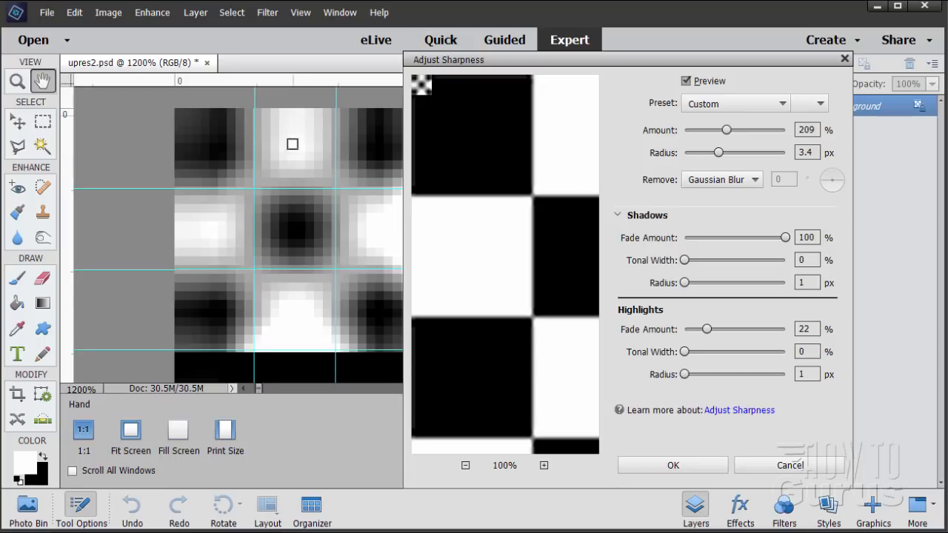
{"action": "left_click_drag", "start_coordinate": [727, 132], "coordinate": [724, 153]}
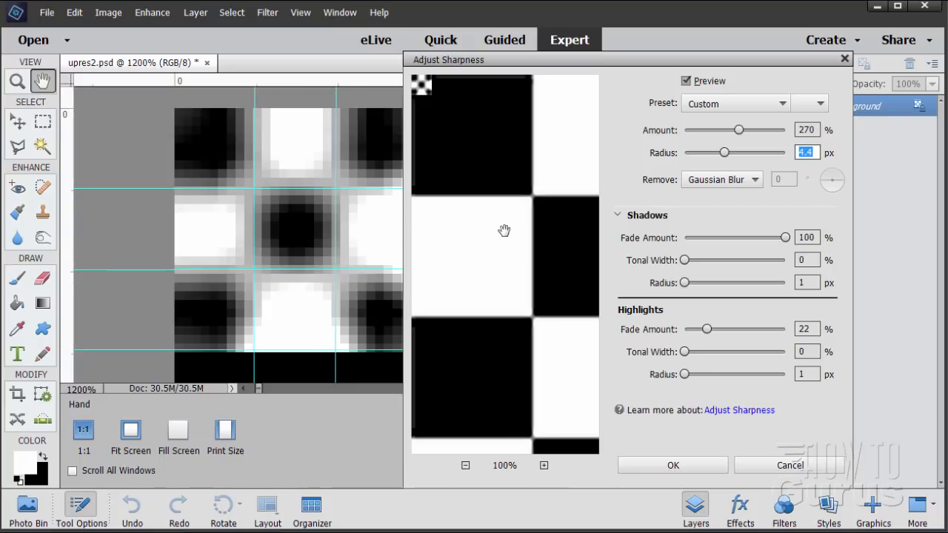
- Compare the checkerboard edges before and after sharpening in the Adjust Sharpness preview image
{"action": "left_click", "coordinate": [465, 163]}
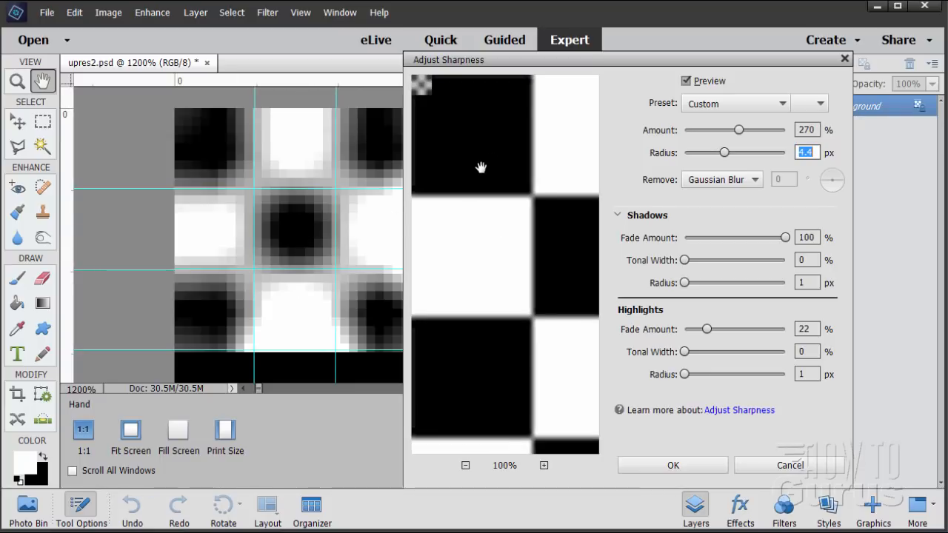
{"action": "left_click_drag", "start_coordinate": [480, 167], "coordinate": [538, 154]}
{"action": "left_click", "coordinate": [512, 181]}
{"action": "left_click", "coordinate": [513, 182]}
{"action": "left_click", "coordinate": [512, 181]}
{"action": "left_click", "coordinate": [512, 181]}
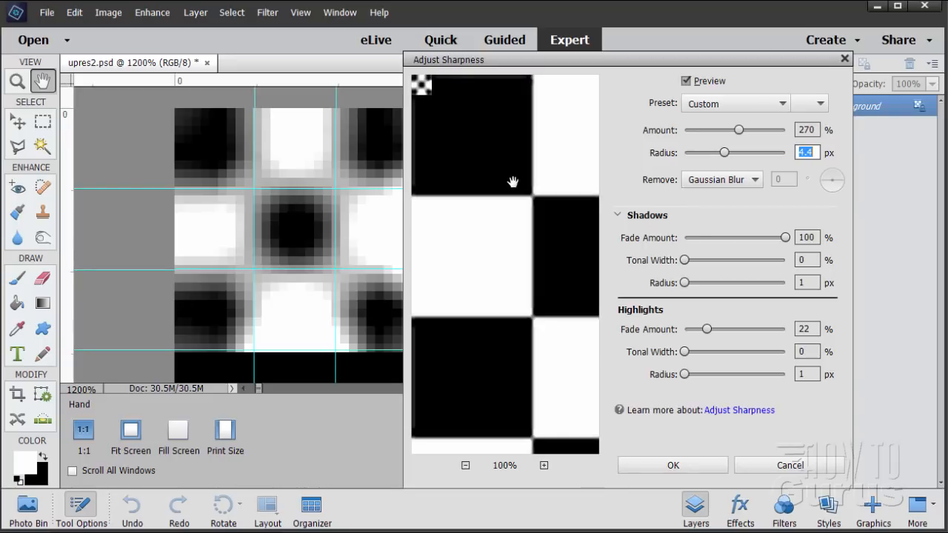
{"action": "left_click", "coordinate": [512, 181]}
{"action": "left_click", "coordinate": [512, 182]}
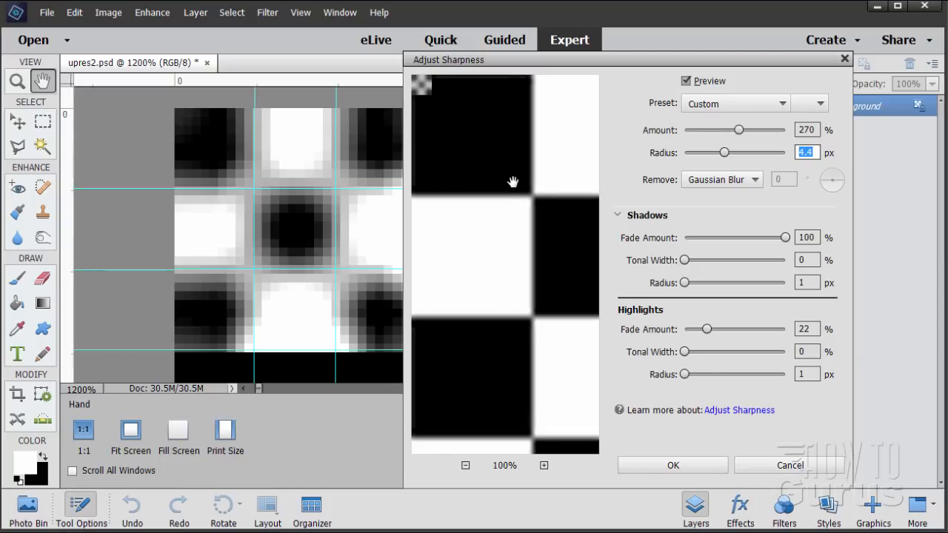
{"action": "left_click", "coordinate": [512, 182]}
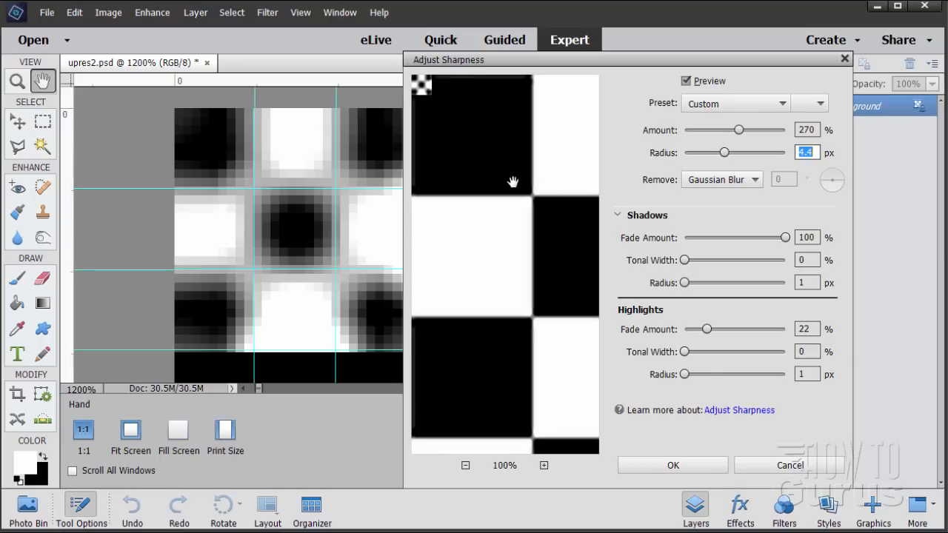
{"action": "left_click", "coordinate": [512, 181]}
{"action": "left_click", "coordinate": [512, 219]}
{"action": "left_click", "coordinate": [512, 219]}
{"action": "left_click", "coordinate": [516, 216]}
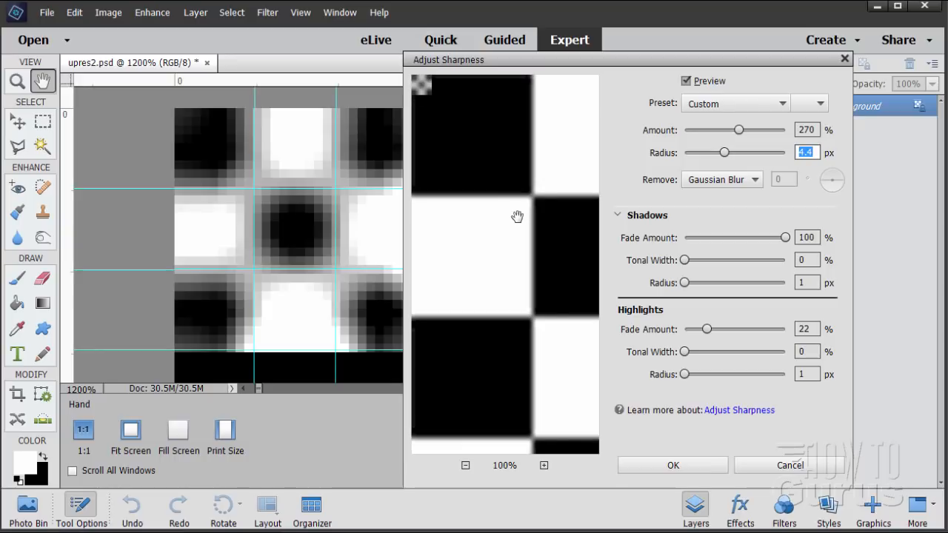
{"action": "left_click", "coordinate": [499, 210]}
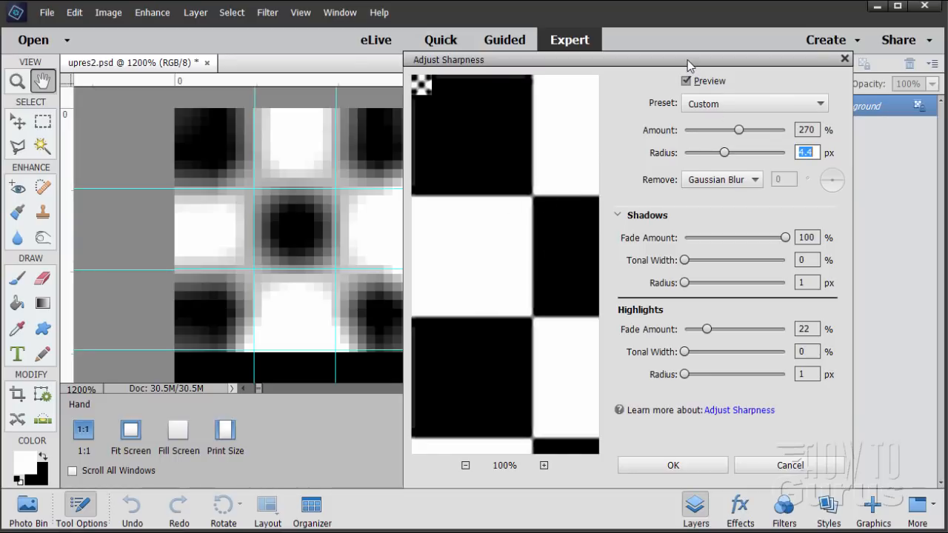
- Inspect the tiny squares in the document alongside the Adjust Sharpness dialog, and cancel the sharpening
{"action": "left_click_drag", "start_coordinate": [687, 65], "coordinate": [587, 57]}
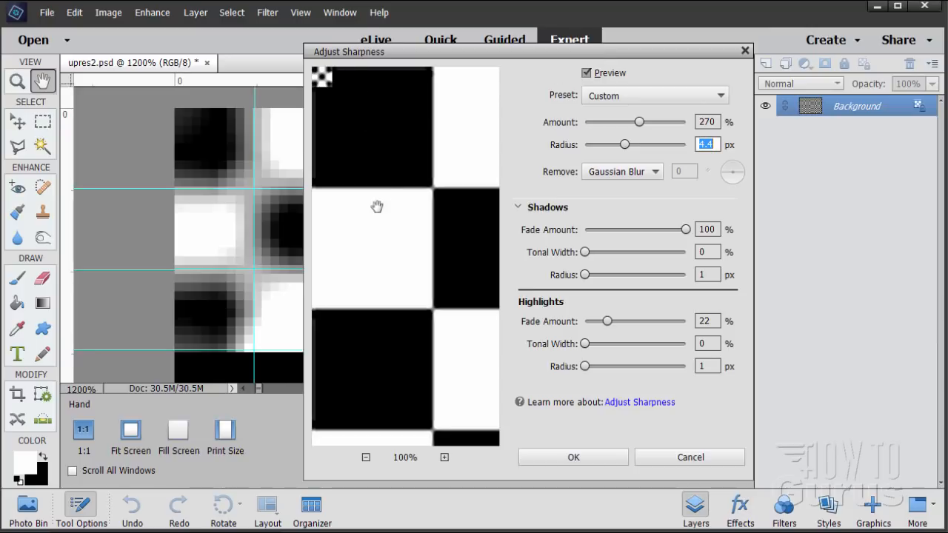
{"action": "left_click_drag", "start_coordinate": [483, 50], "coordinate": [513, 52]}
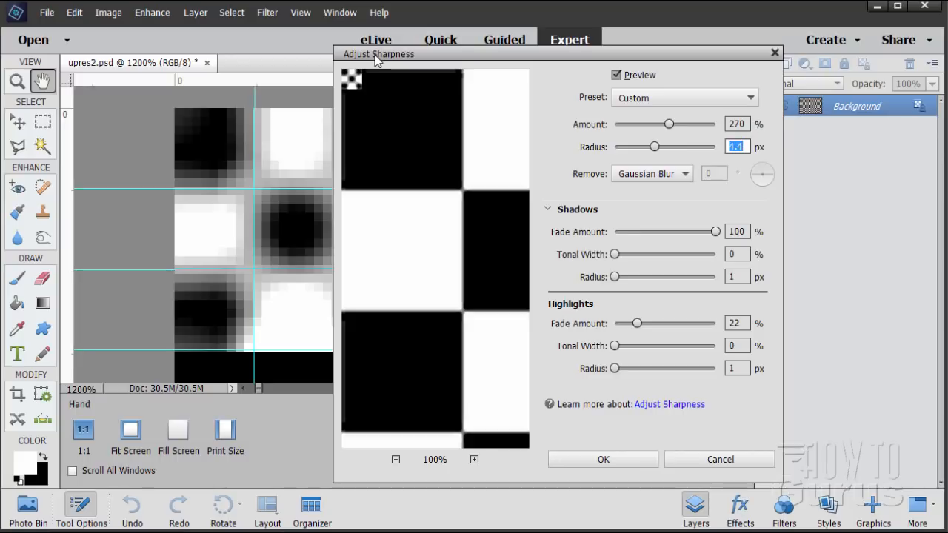
{"action": "left_click", "coordinate": [718, 459]}
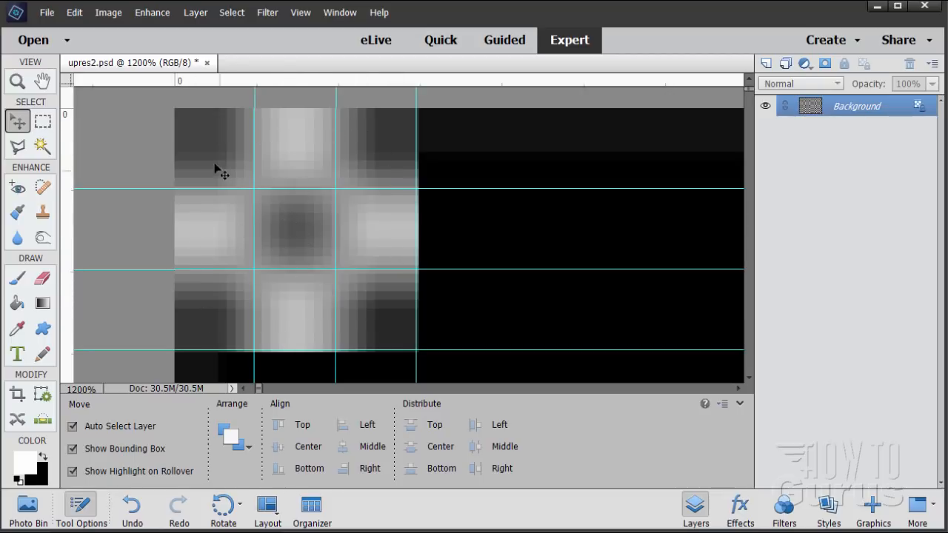
- Open the recently edited laugh-2303369-72.jpg and dock it alongside the upres2.psd document
{"action": "left_click", "coordinate": [47, 13]}
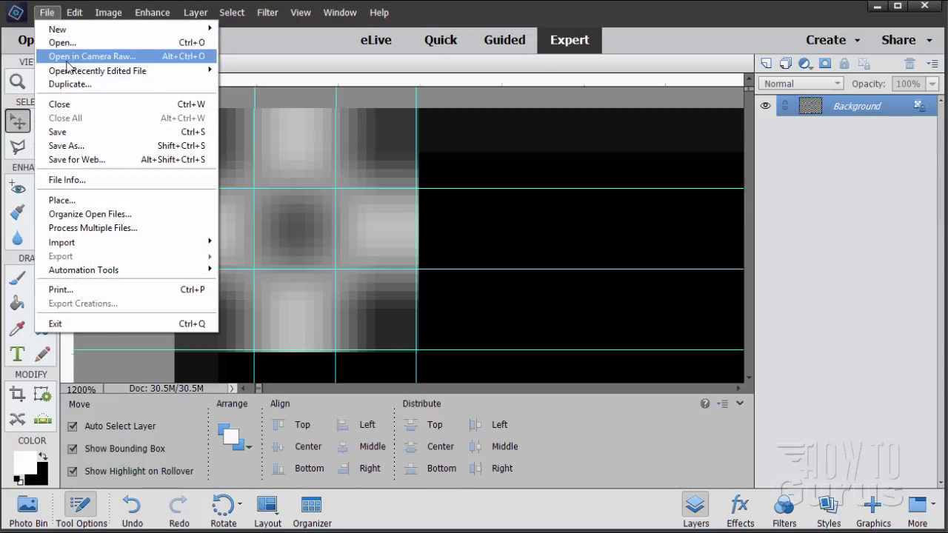
{"action": "mouse_move", "coordinate": [82, 75]}
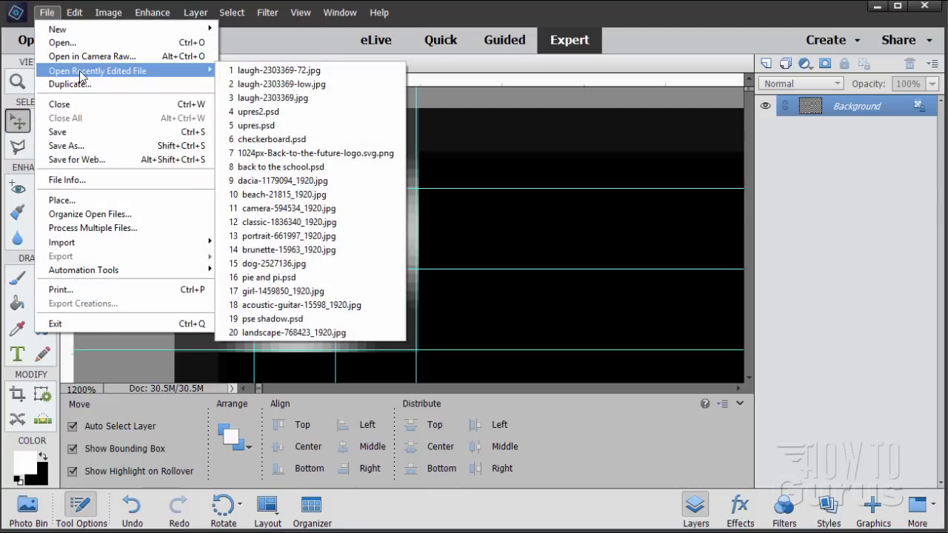
{"action": "left_click", "coordinate": [252, 70]}
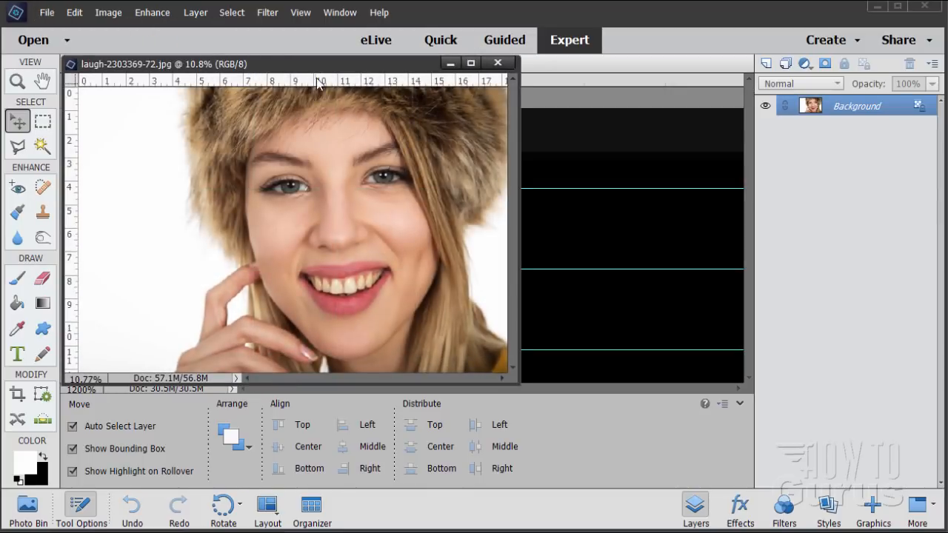
{"action": "left_click_drag", "start_coordinate": [302, 67], "coordinate": [368, 65]}
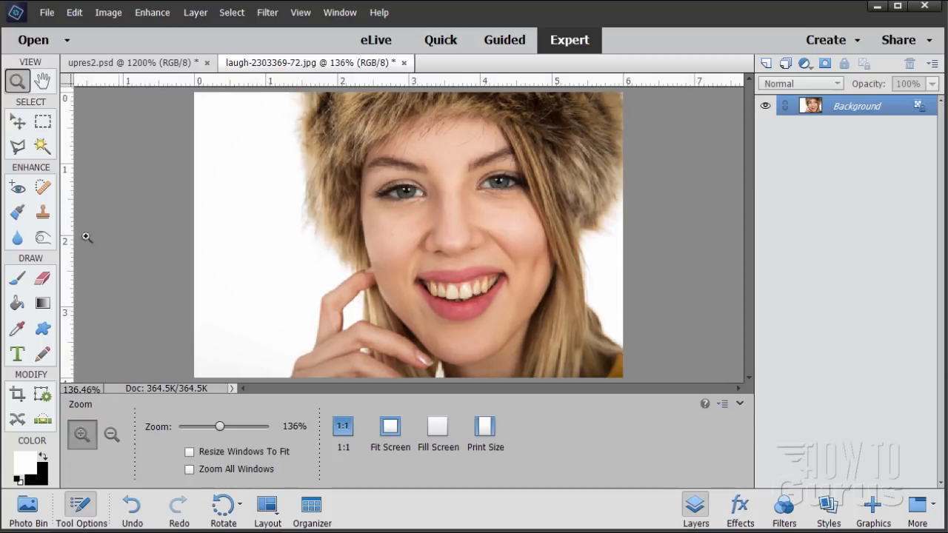
- Examine the pixels along the finger and cheek edges of the low-resolution portrait at 500%, and fit the whole image on screen again
{"action": "left_click", "coordinate": [14, 127]}
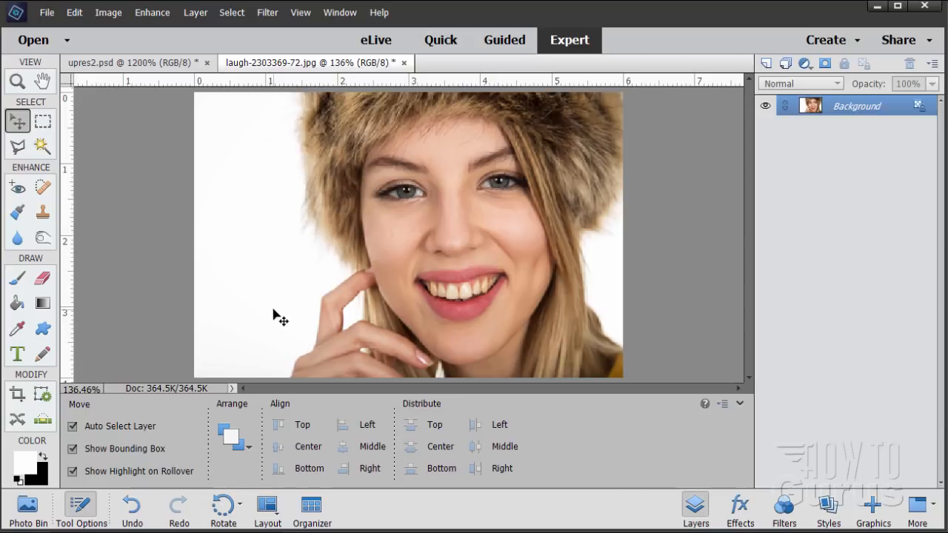
{"action": "left_click", "coordinate": [23, 82]}
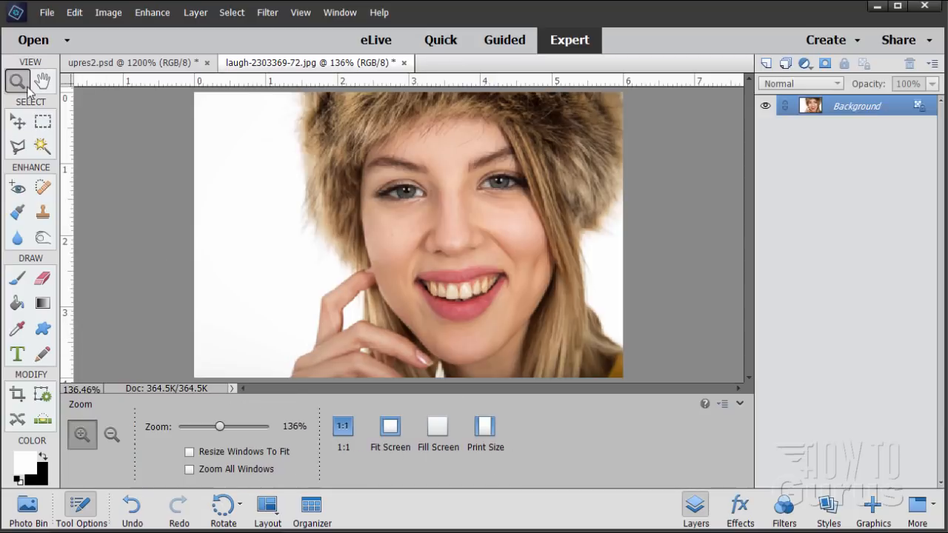
{"action": "left_click", "coordinate": [345, 293]}
{"action": "left_click", "coordinate": [345, 292]}
{"action": "left_click", "coordinate": [344, 293]}
{"action": "left_click", "coordinate": [344, 292]}
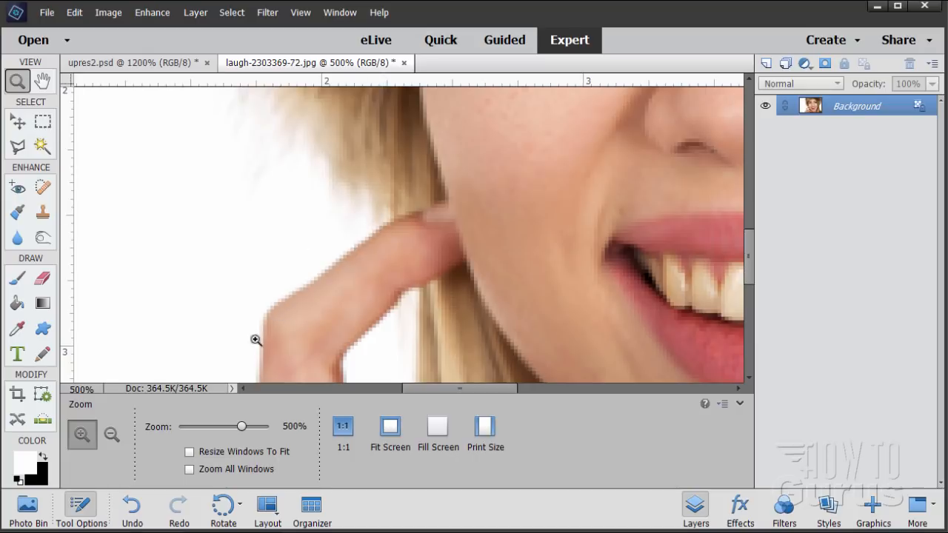
{"action": "left_click", "coordinate": [390, 426]}
{"action": "left_click", "coordinate": [17, 121]}
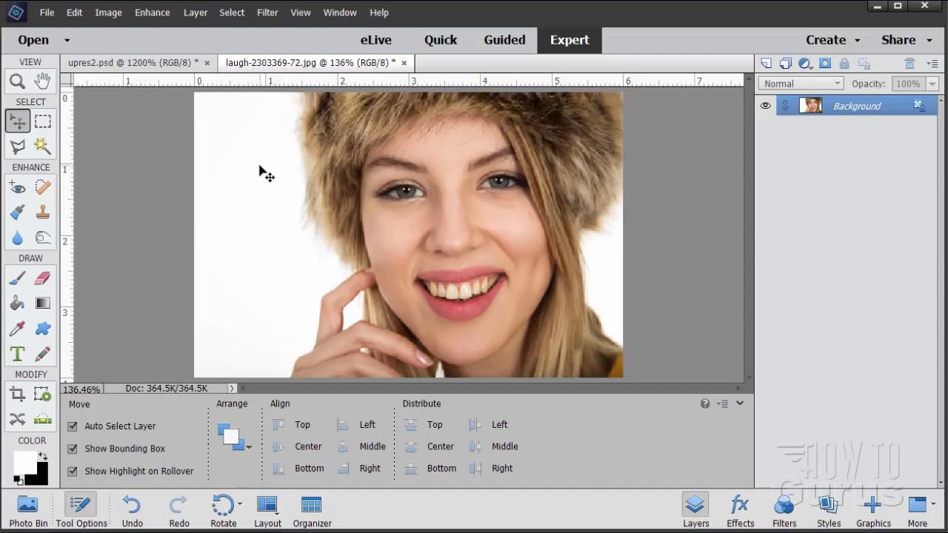
- Resize the portrait to 4000 pixels wide at 300 pixels/inch using Bicubic Smoother resampling
{"action": "left_click", "coordinate": [103, 15]}
{"action": "mouse_move", "coordinate": [130, 100]}
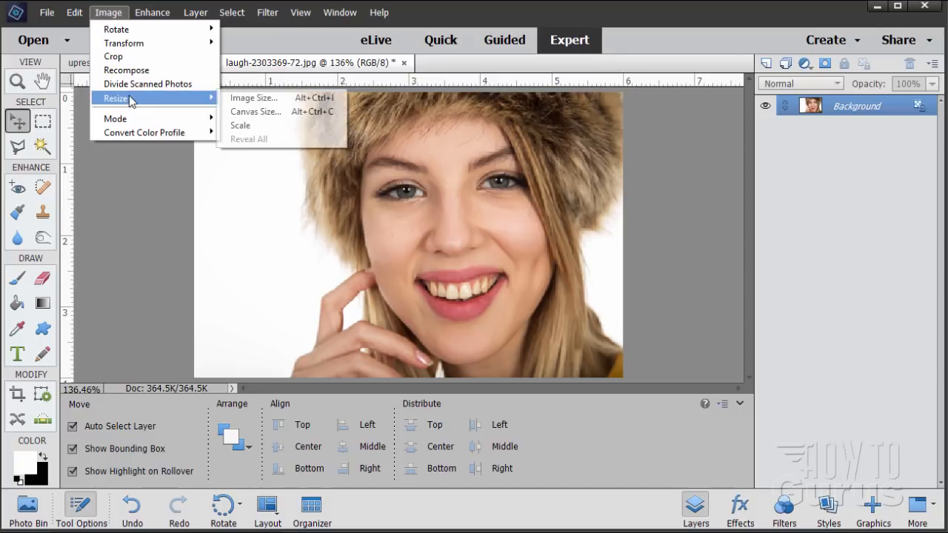
{"action": "left_click", "coordinate": [257, 101]}
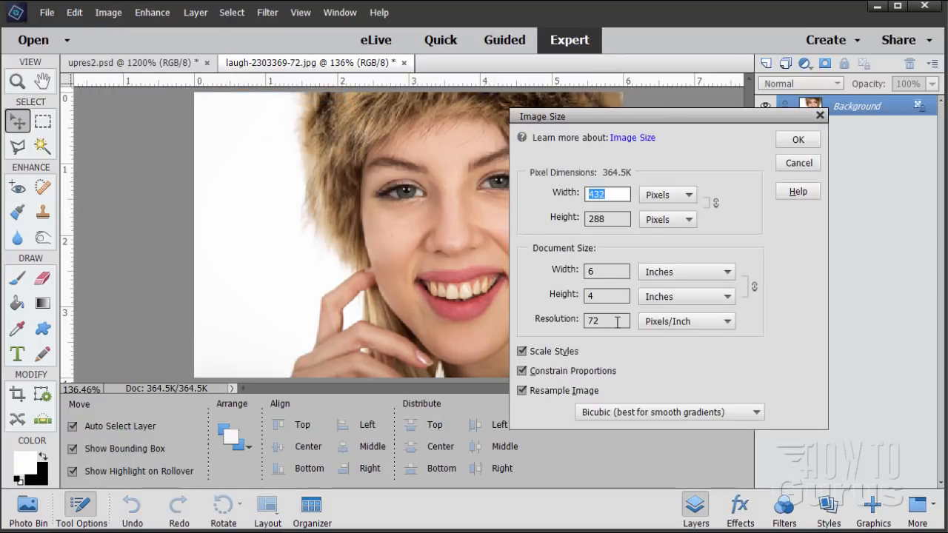
{"action": "left_click_drag", "start_coordinate": [619, 323], "coordinate": [568, 326]}
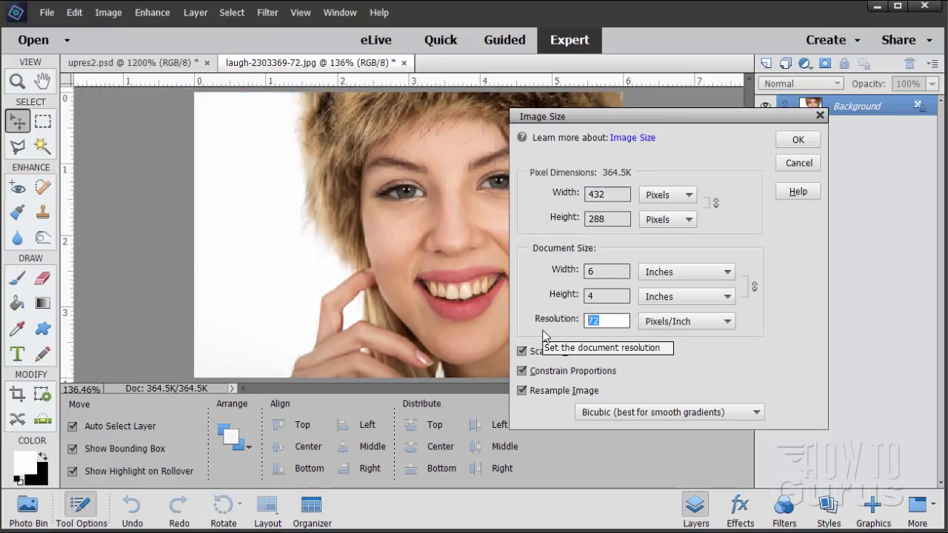
{"action": "type", "text": "300"}
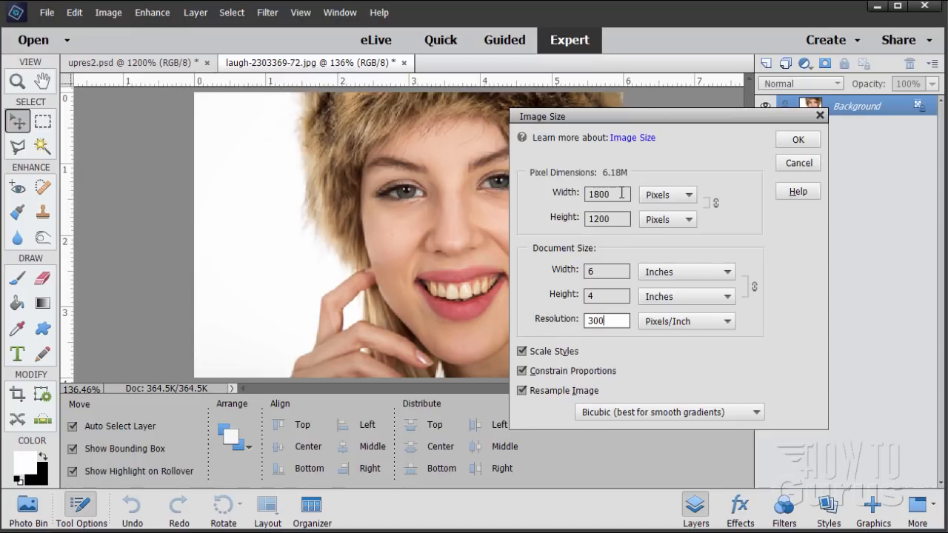
{"action": "left_click_drag", "start_coordinate": [619, 192], "coordinate": [566, 201]}
{"action": "type", "text": "4000"}
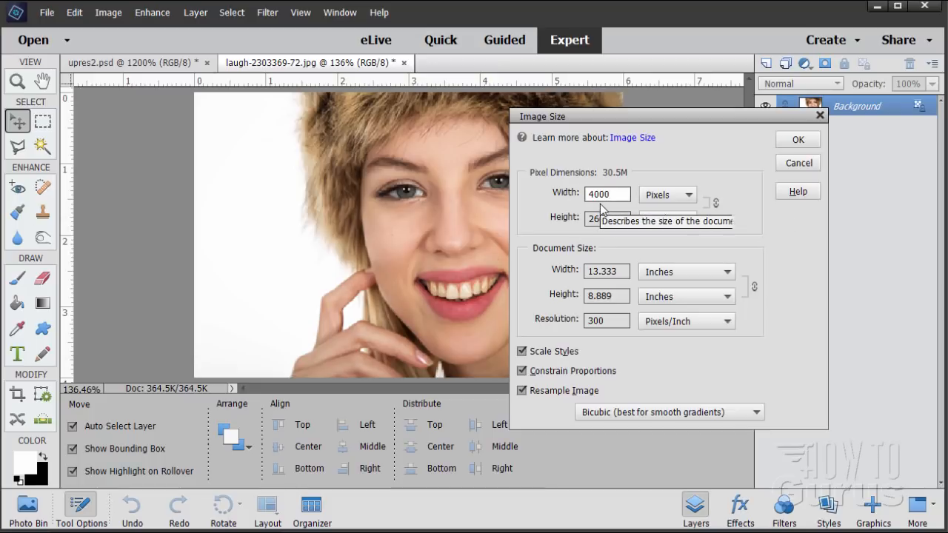
{"action": "left_click", "coordinate": [718, 413]}
{"action": "left_click", "coordinate": [698, 429]}
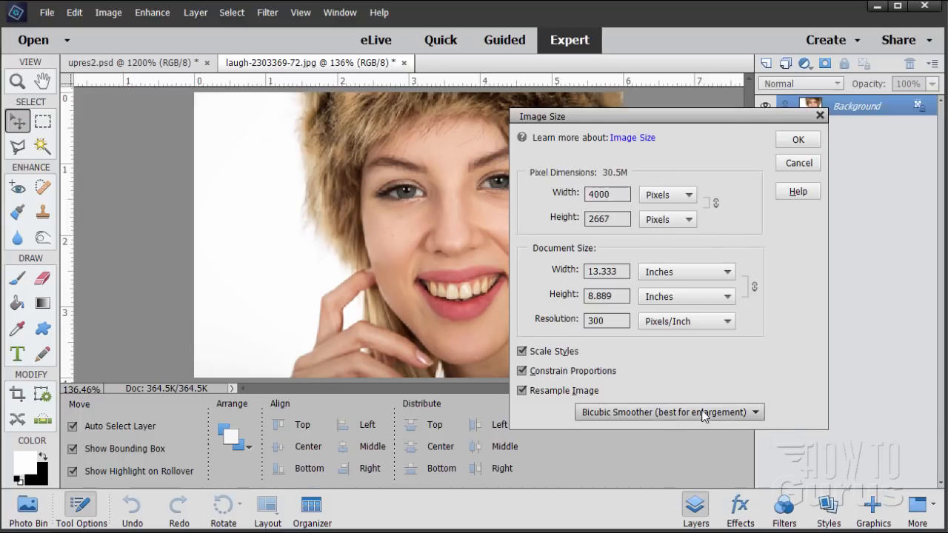
{"action": "left_click", "coordinate": [797, 139]}
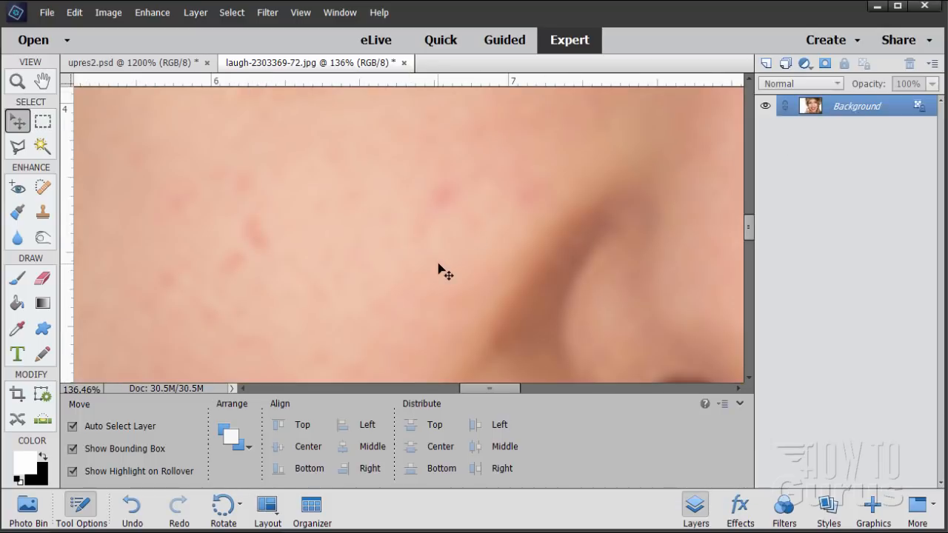
- View the whole enlarged portrait, compare it with the upres2.psd checkerboard, and return to the portrait
{"action": "left_click", "coordinate": [17, 83]}
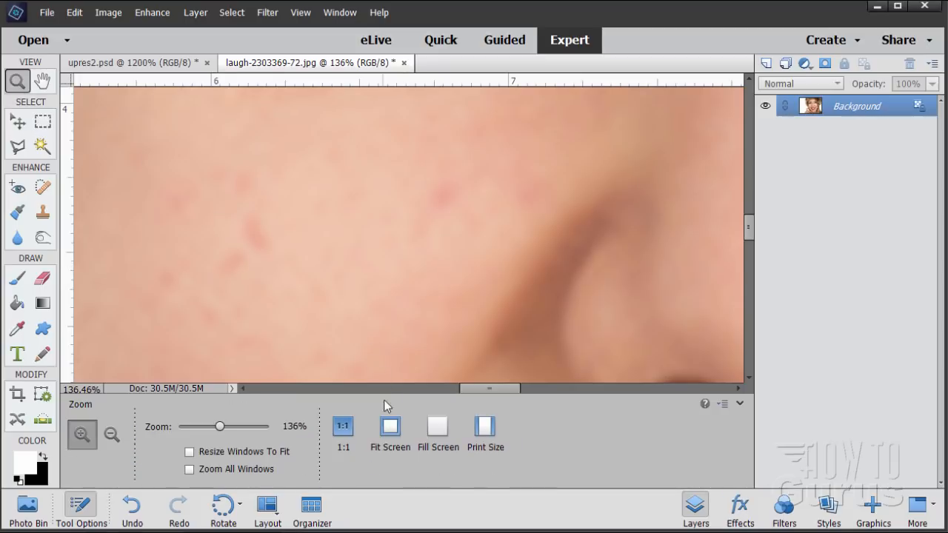
{"action": "left_click", "coordinate": [391, 428]}
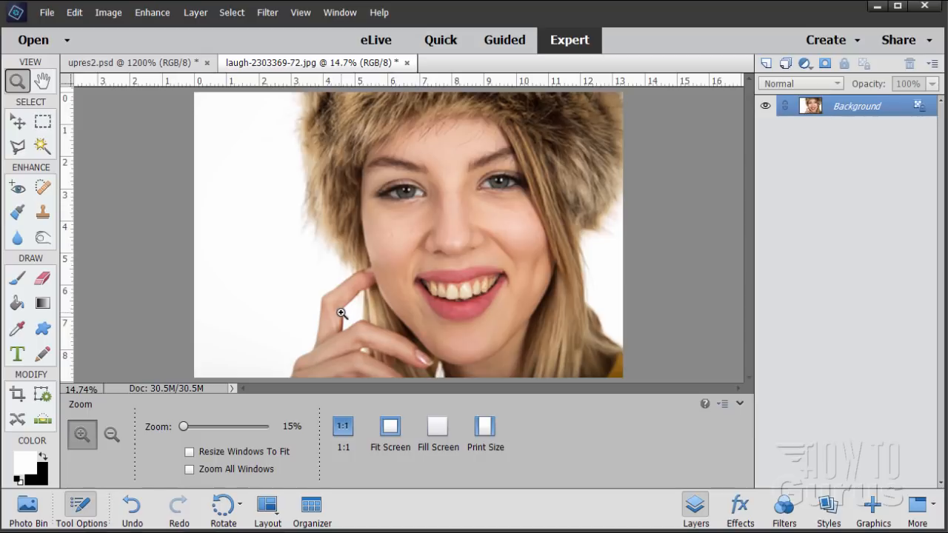
{"action": "left_click", "coordinate": [122, 64]}
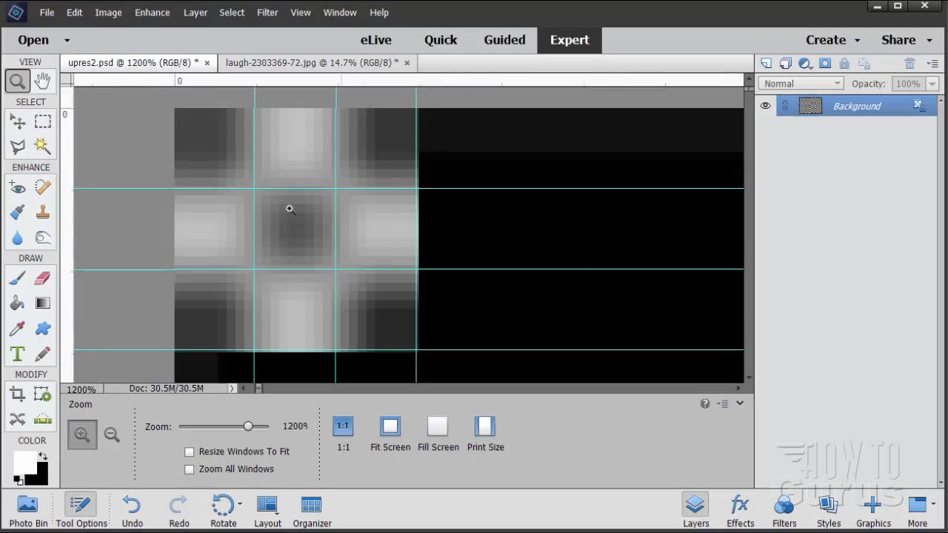
{"action": "left_click", "coordinate": [289, 63]}
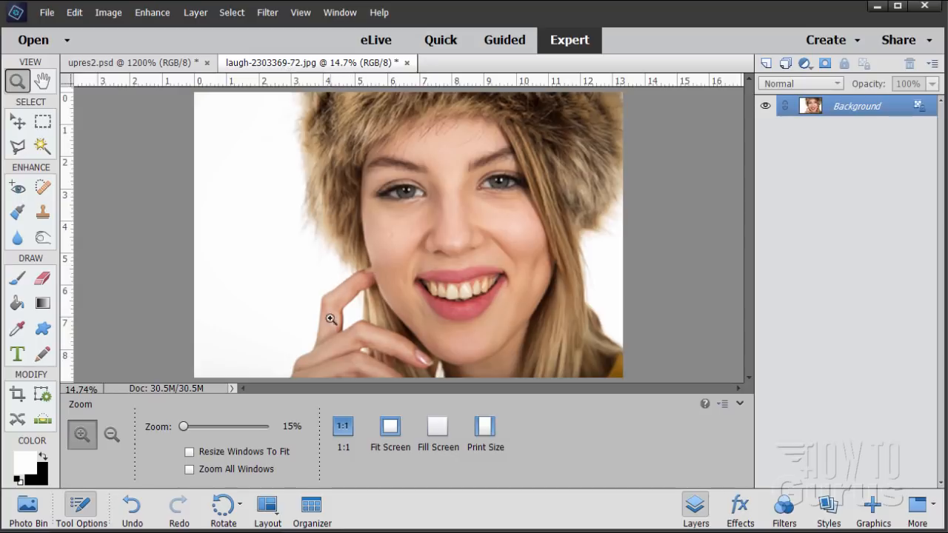
- Compare the portrait's face, hair and hand in the Adjust Sharpness preview at 17% with the unsharpened document, and cancel the sharpening
{"action": "left_click", "coordinate": [147, 15]}
{"action": "left_click", "coordinate": [231, 236]}
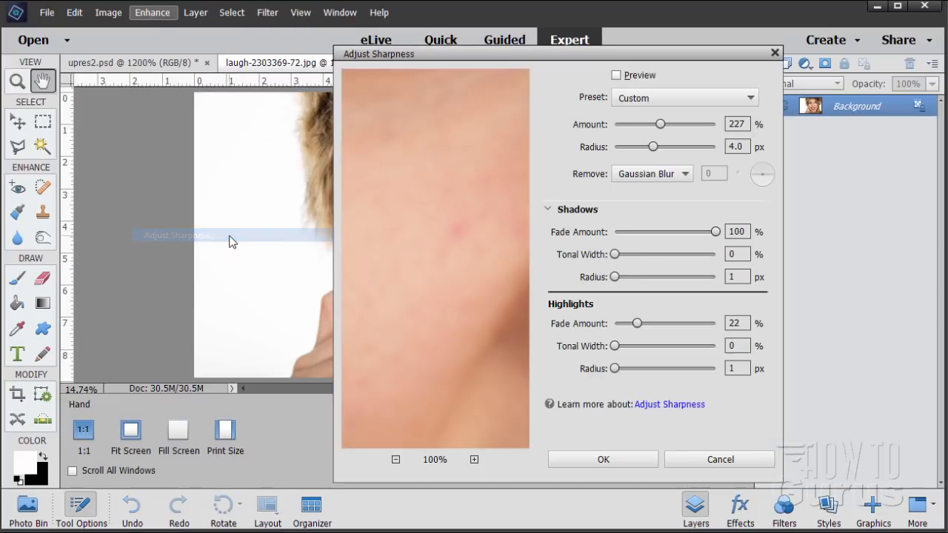
{"action": "left_click", "coordinate": [395, 459]}
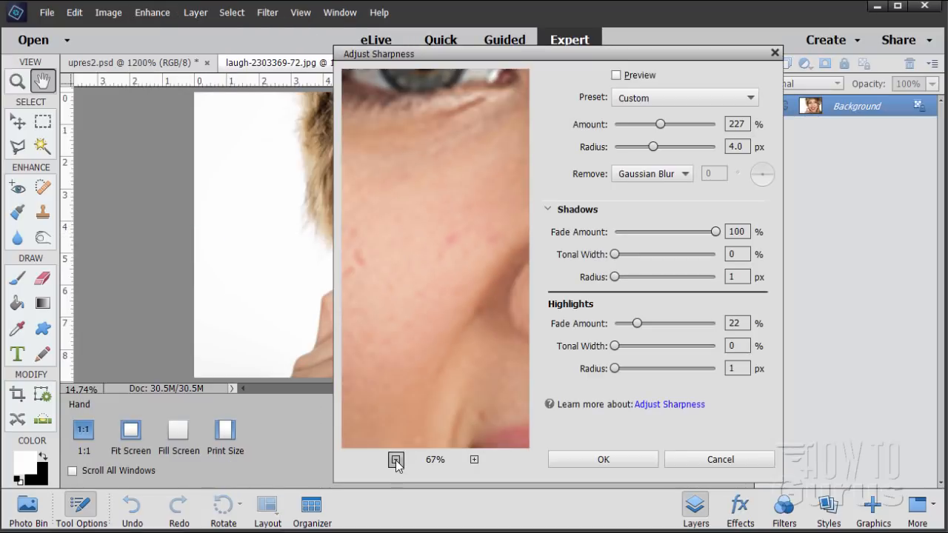
{"action": "left_click", "coordinate": [395, 459]}
{"action": "left_click", "coordinate": [396, 458]}
{"action": "left_click", "coordinate": [395, 459]}
{"action": "left_click", "coordinate": [396, 459]}
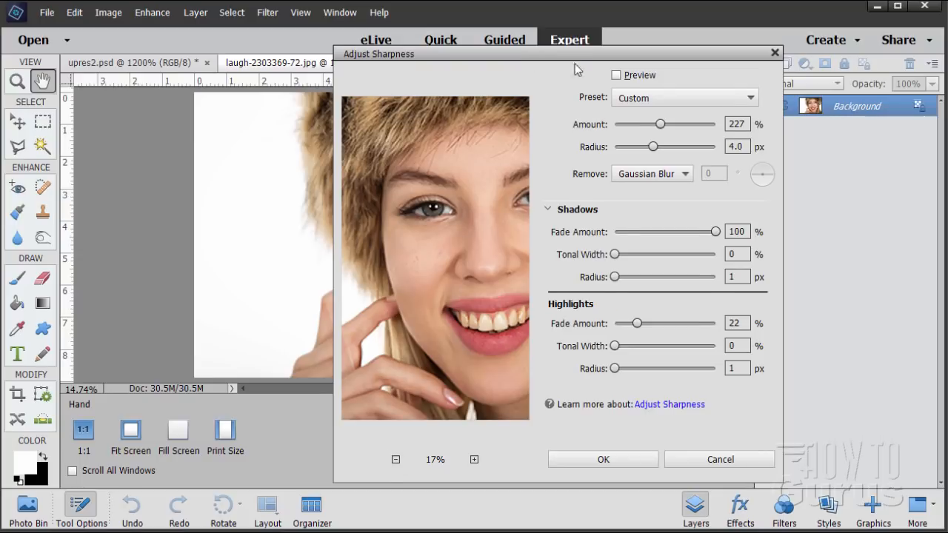
{"action": "left_click_drag", "start_coordinate": [574, 56], "coordinate": [645, 63]}
{"action": "left_click_drag", "start_coordinate": [473, 319], "coordinate": [522, 322]}
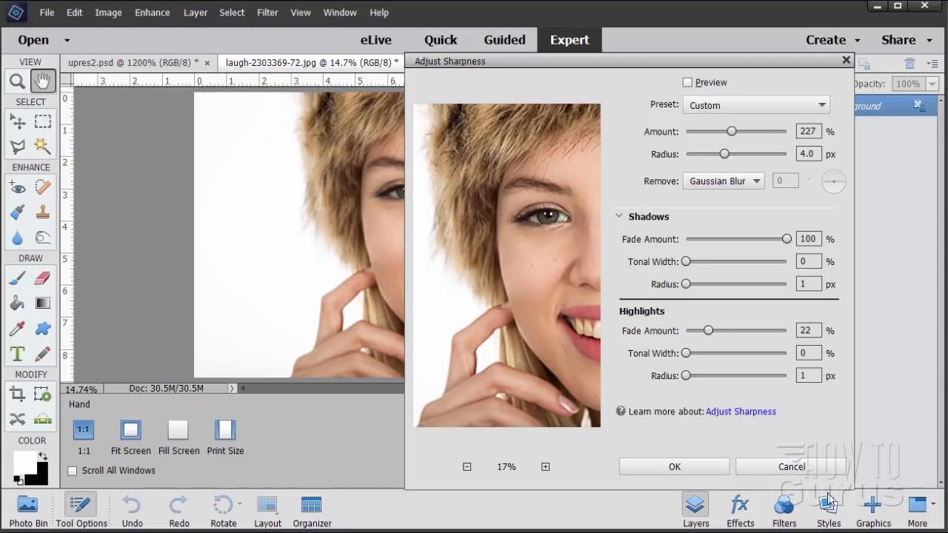
{"action": "left_click", "coordinate": [798, 467]}
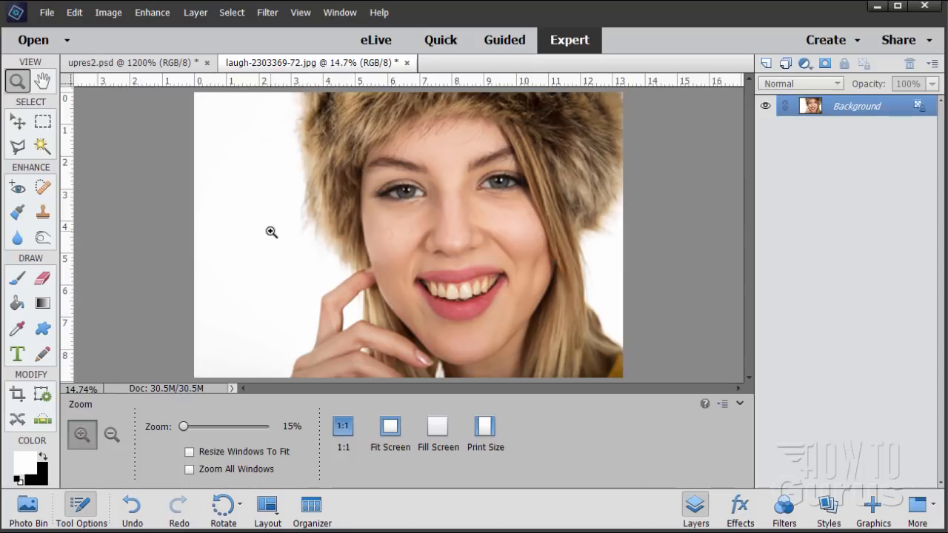
{"action": "left_click", "coordinate": [152, 12]}
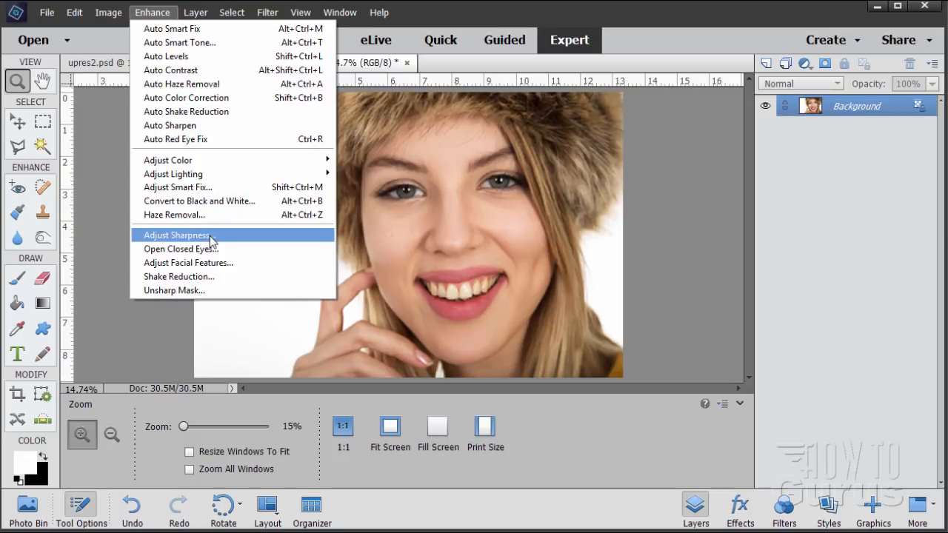
{"action": "left_click", "coordinate": [85, 150]}
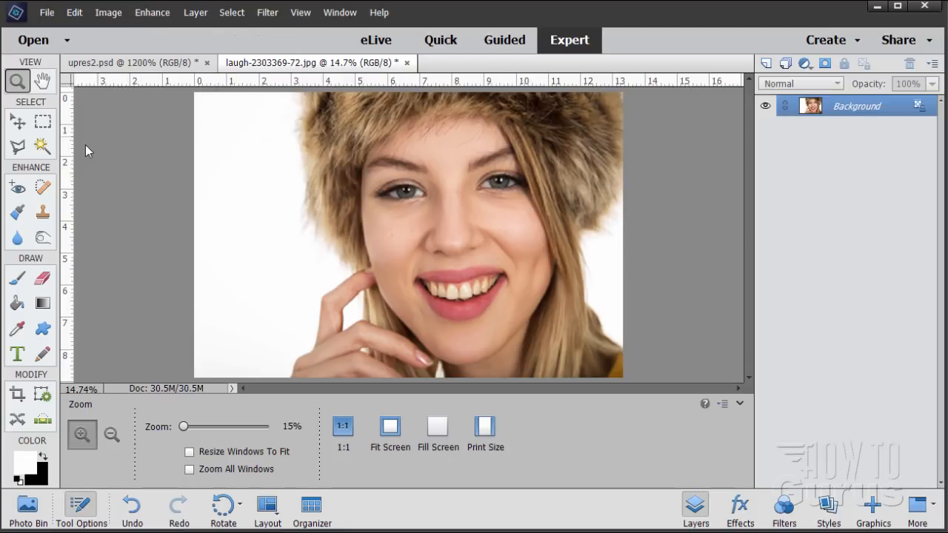
{"action": "left_click", "coordinate": [268, 12]}
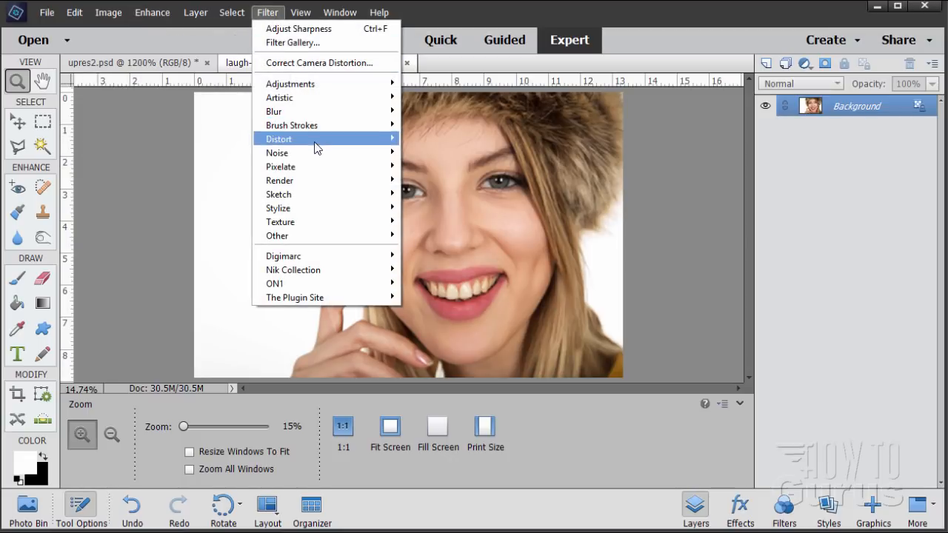
{"action": "mouse_move", "coordinate": [313, 152]}
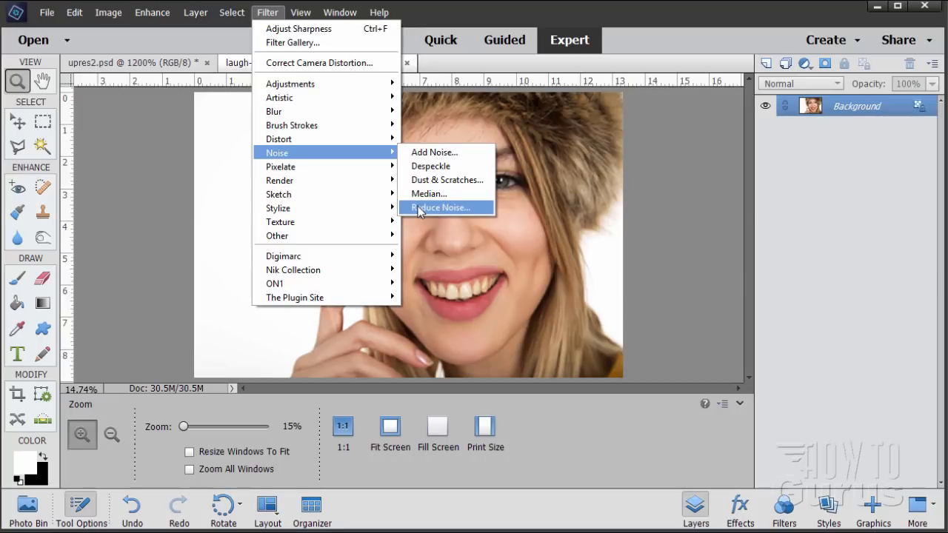
{"action": "left_click", "coordinate": [153, 12]}
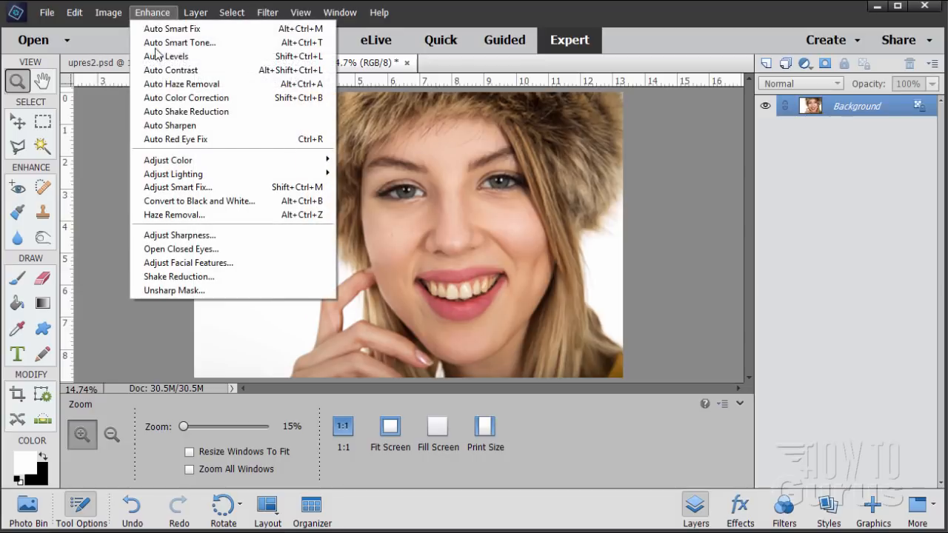
{"action": "left_click", "coordinate": [170, 322]}
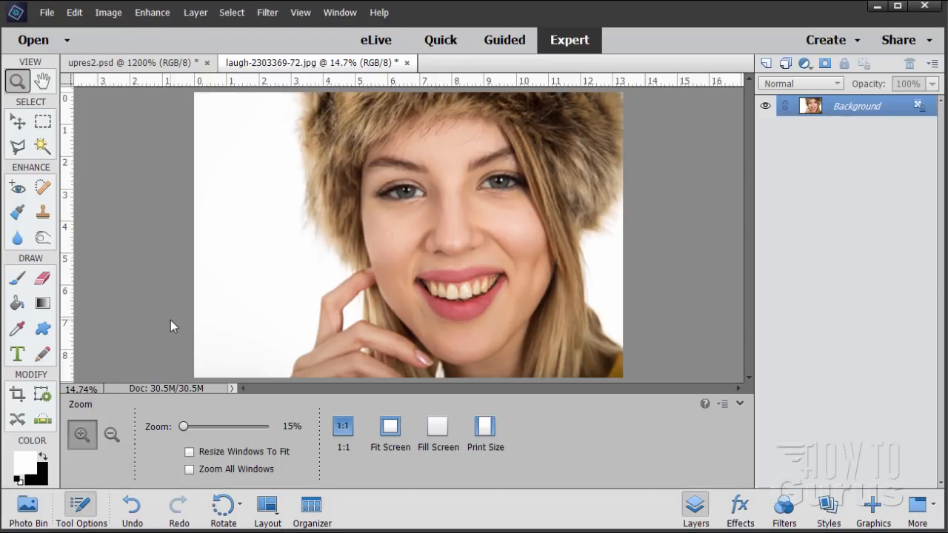